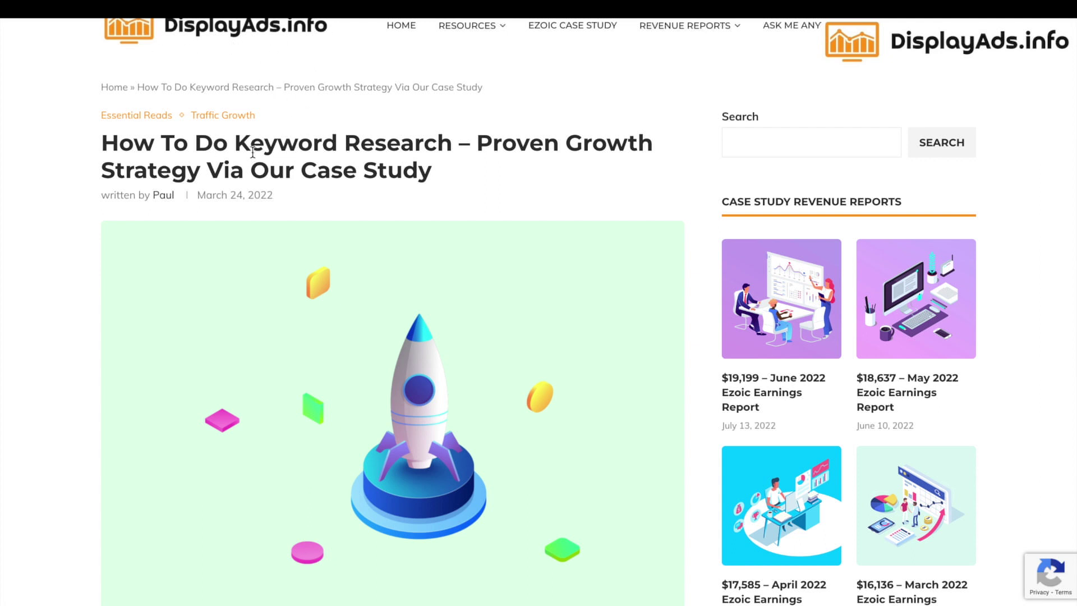
Step: Read through the keyword research article's introduction, table of contents, and the two research options it describes
drag(101, 146, 455, 141)
scroll(439, 156, down, 6)
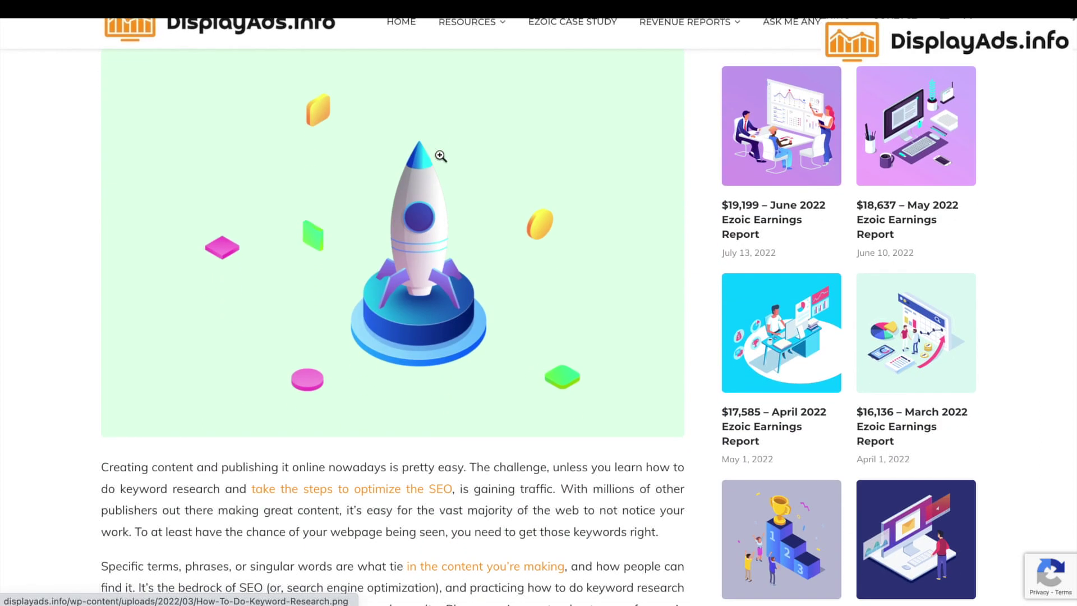
scroll(440, 156, down, 5)
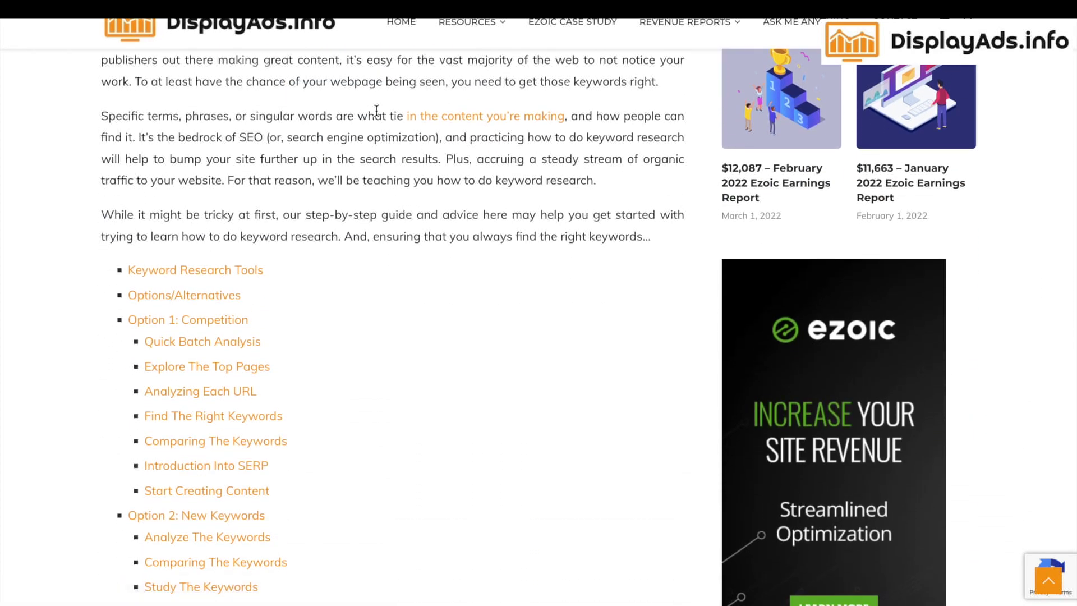
scroll(342, 128, down, 2)
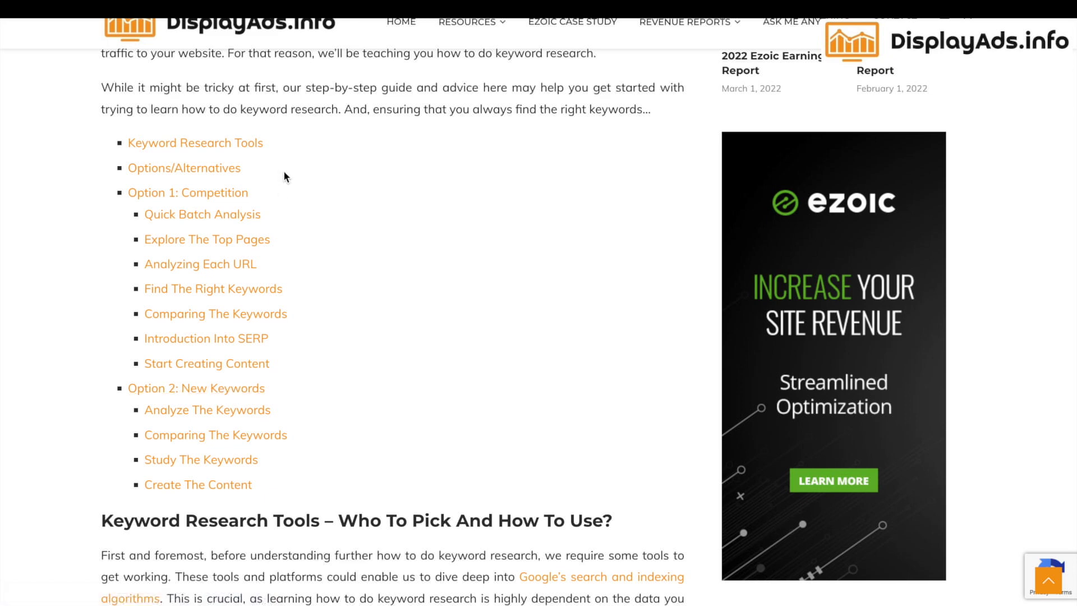
scroll(478, 241, down, 10)
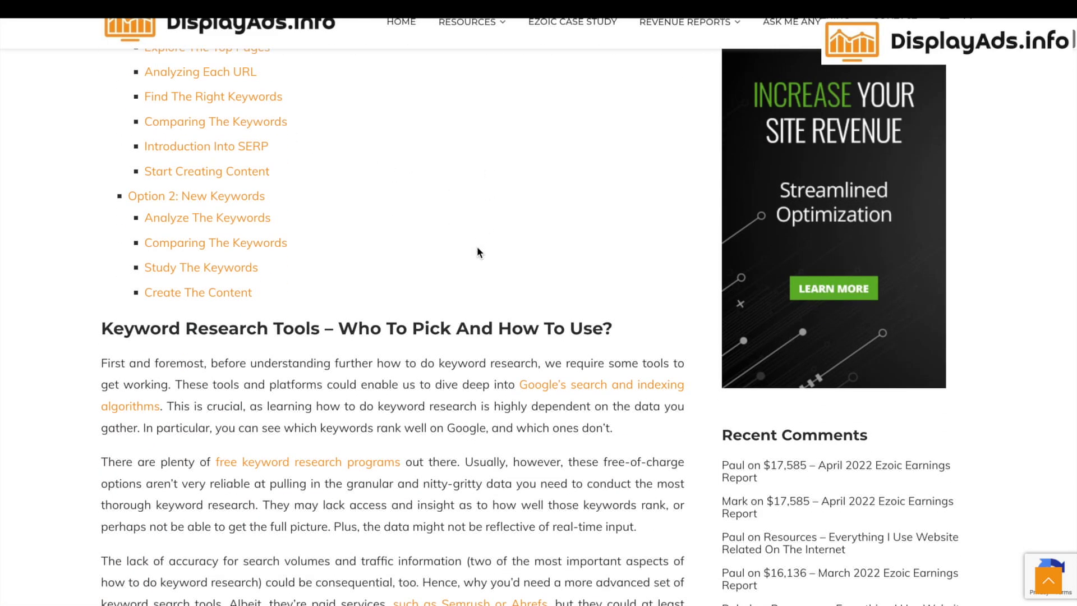
scroll(477, 247, down, 18)
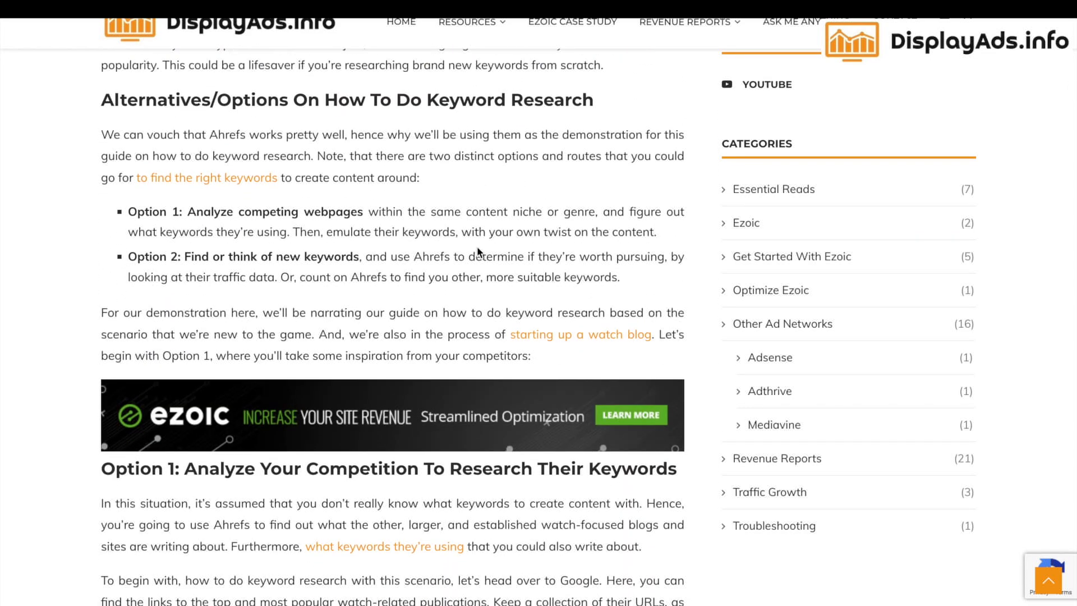
scroll(477, 247, up, 12)
scroll(477, 246, up, 3)
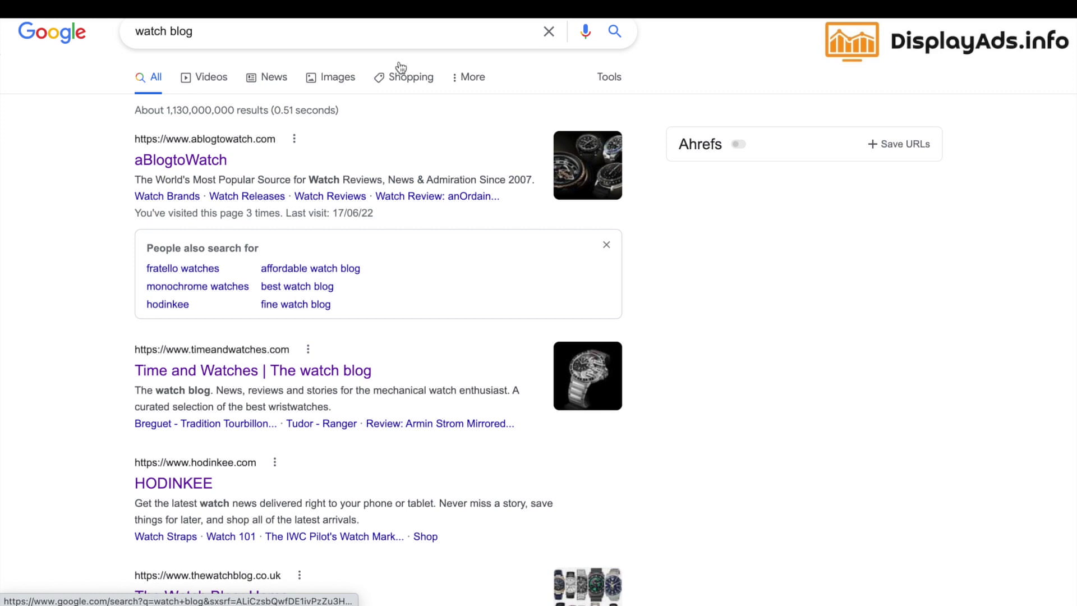
Step: Check the Google results for "watch blog" and review the aBlogtoWatch homepage along with its Similarweb traffic statistics
scroll(362, 97, down, 2)
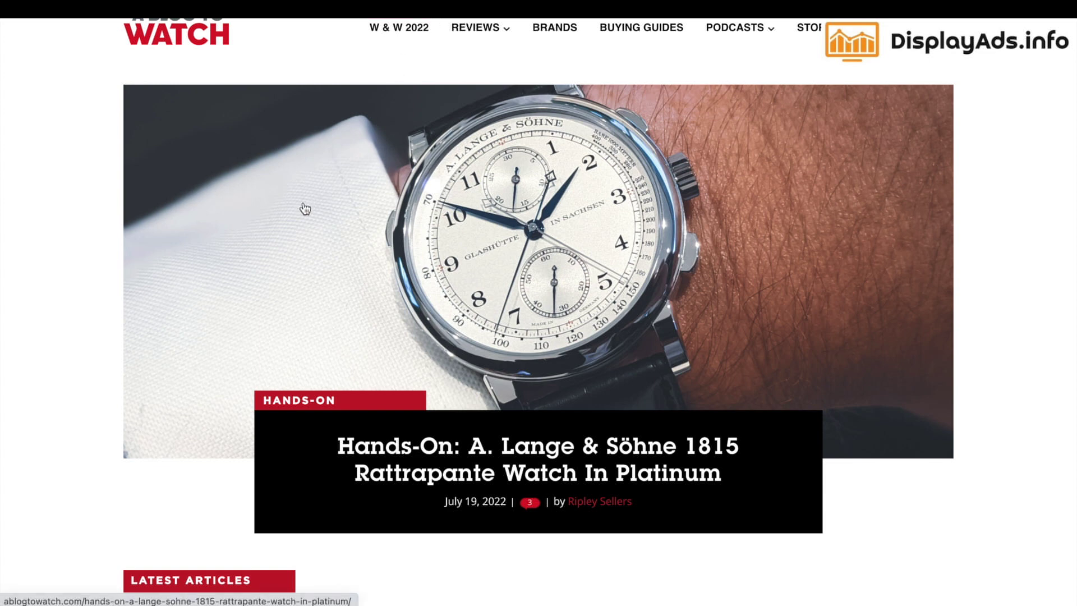
scroll(304, 209, down, 4)
scroll(304, 209, down, 9)
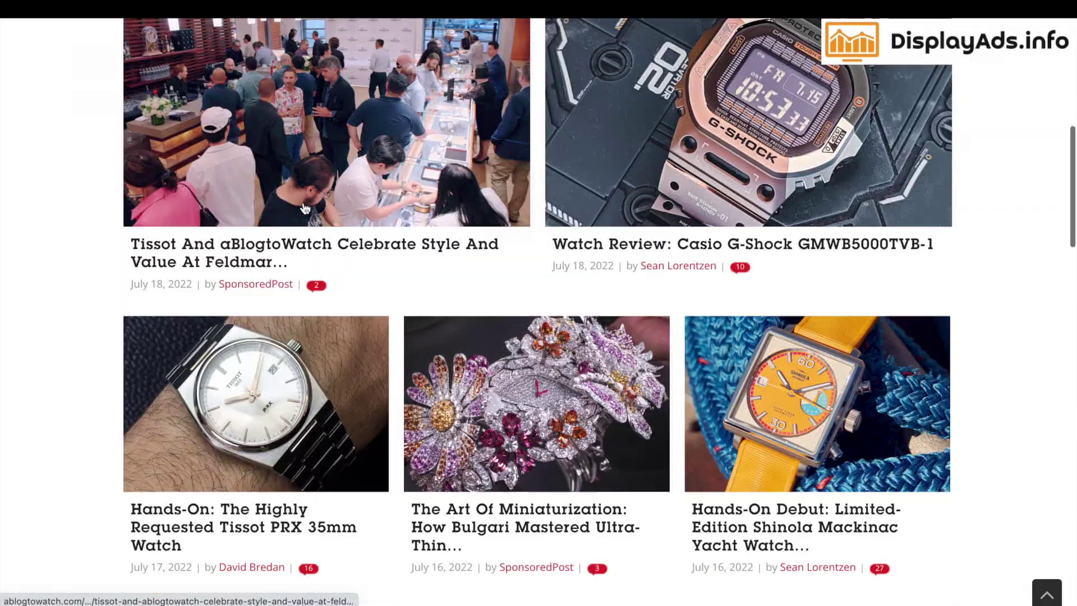
scroll(304, 208, down, 13)
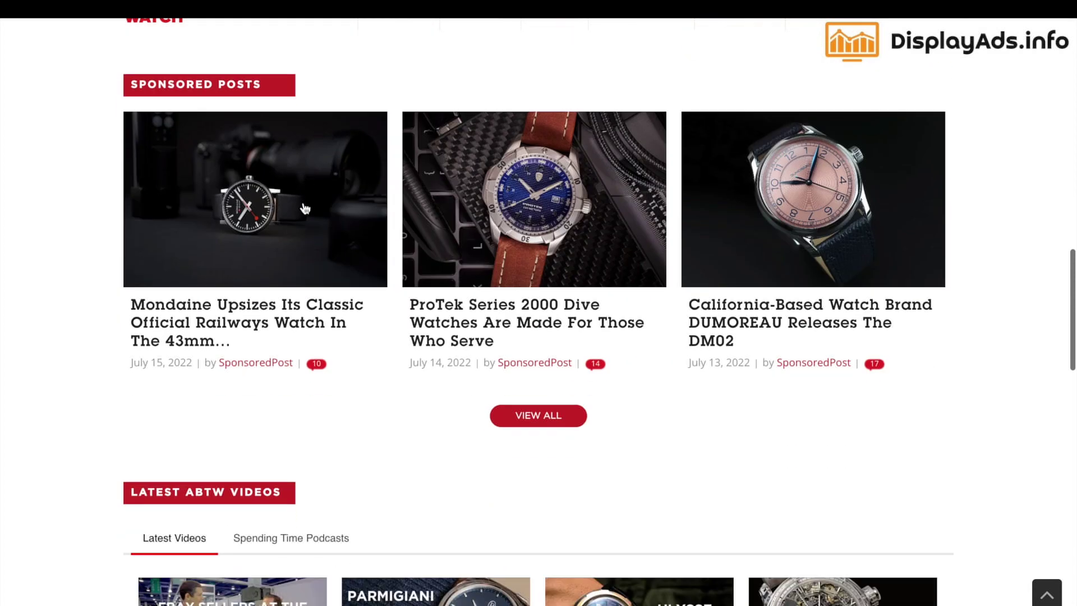
scroll(305, 209, down, 3)
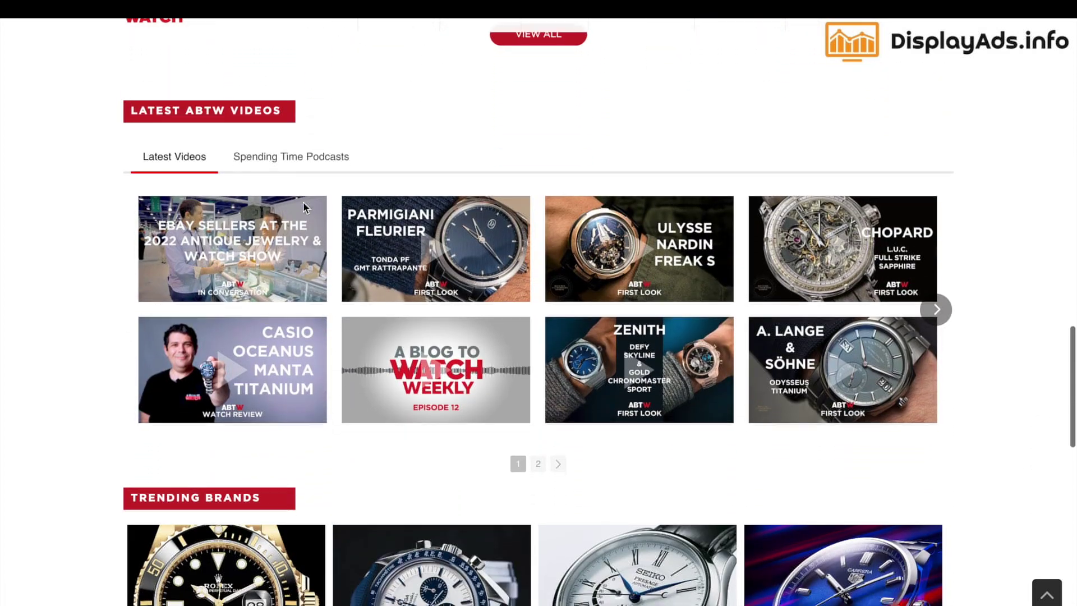
scroll(304, 208, up, 10)
scroll(305, 209, up, 17)
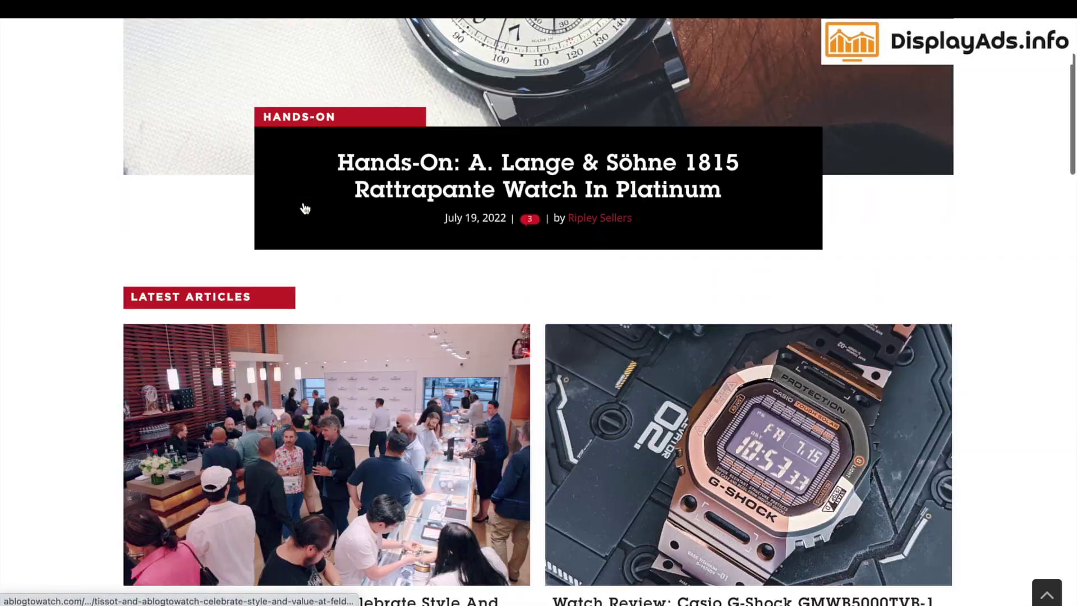
scroll(305, 209, up, 3)
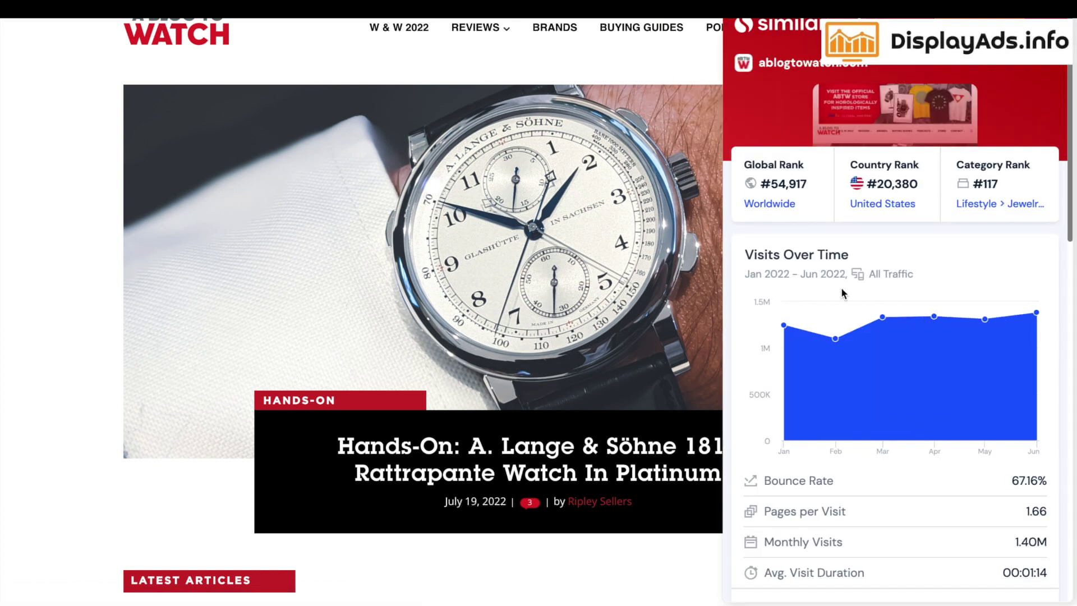
mouse_move(892, 345)
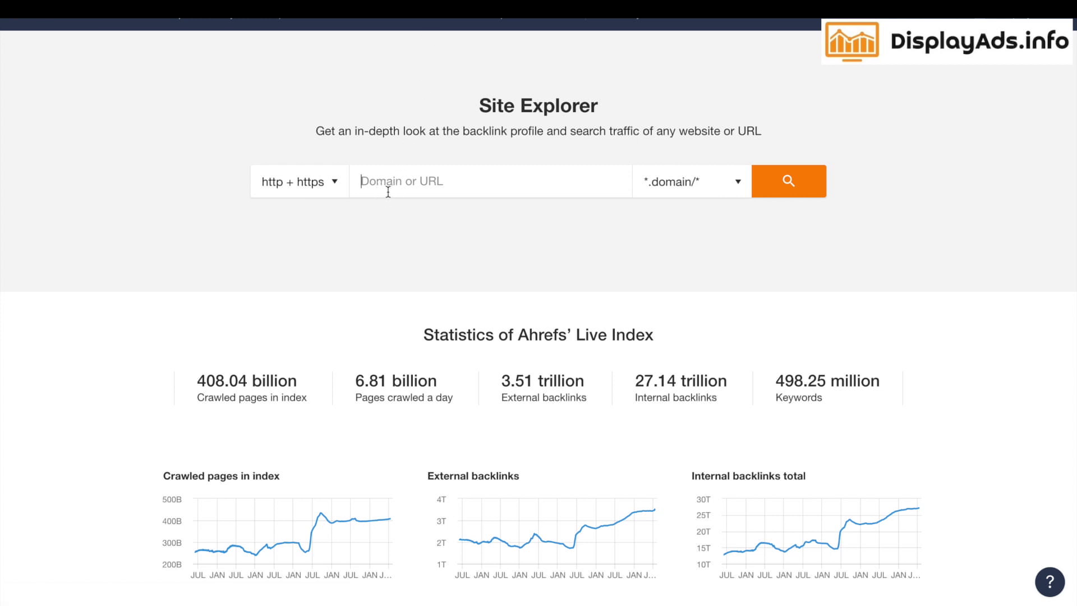
text(https://www.ablogtowatch.com/)
key(Return)
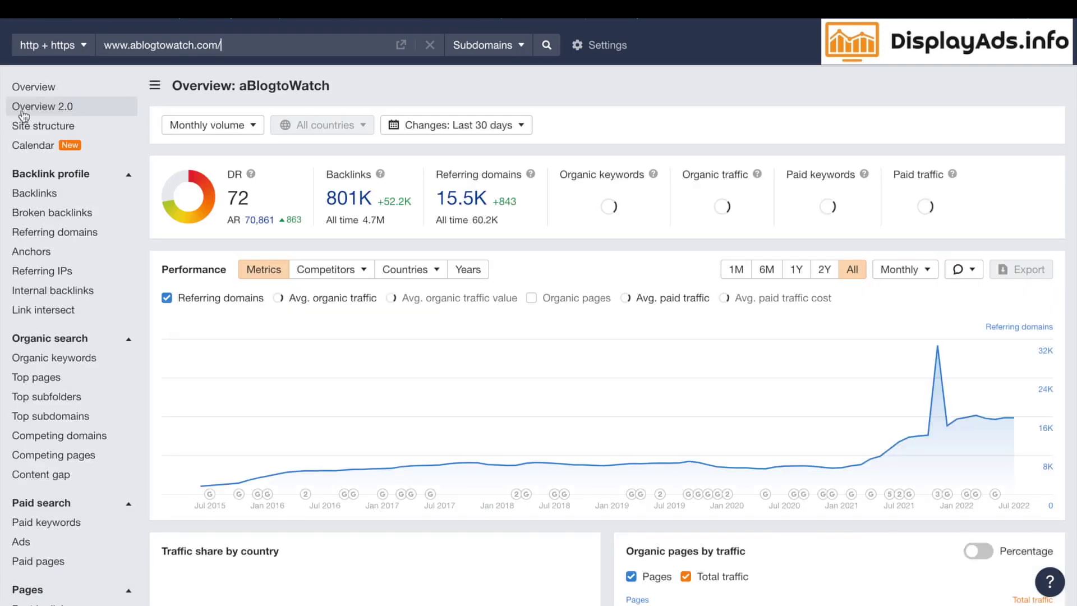
click(48, 91)
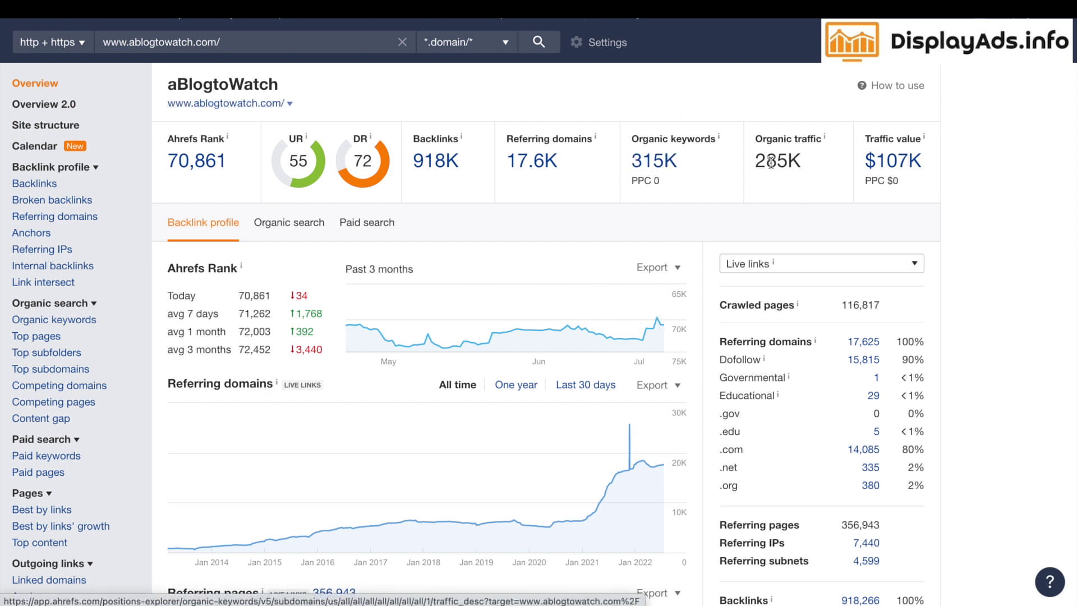
Step: Show the organic search data for aBlogtoWatch and examine its traffic history, domain rating and referring domains
click(291, 223)
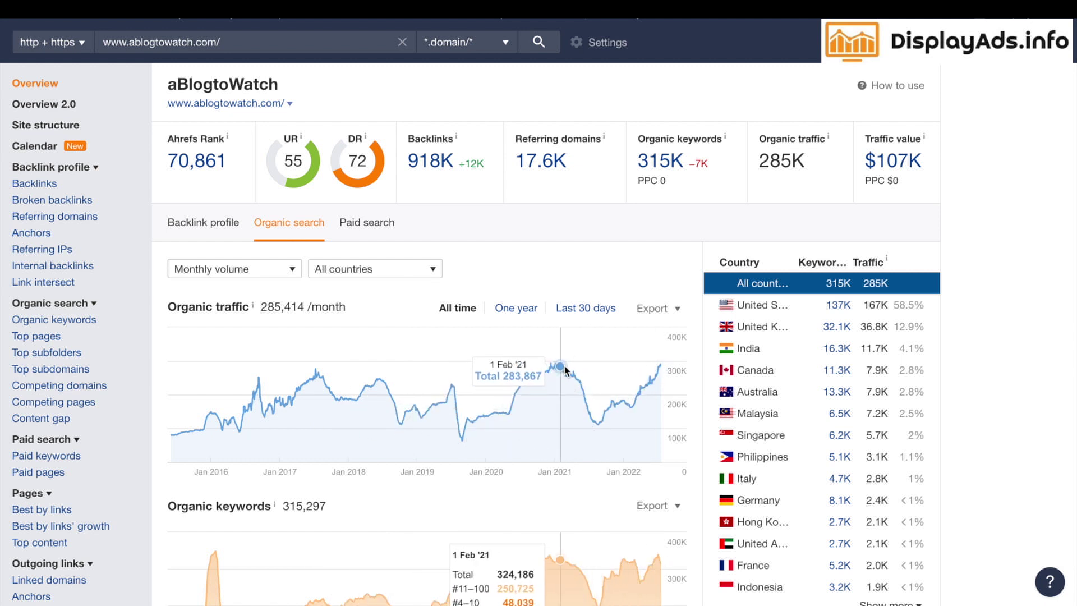
scroll(547, 377, down, 2)
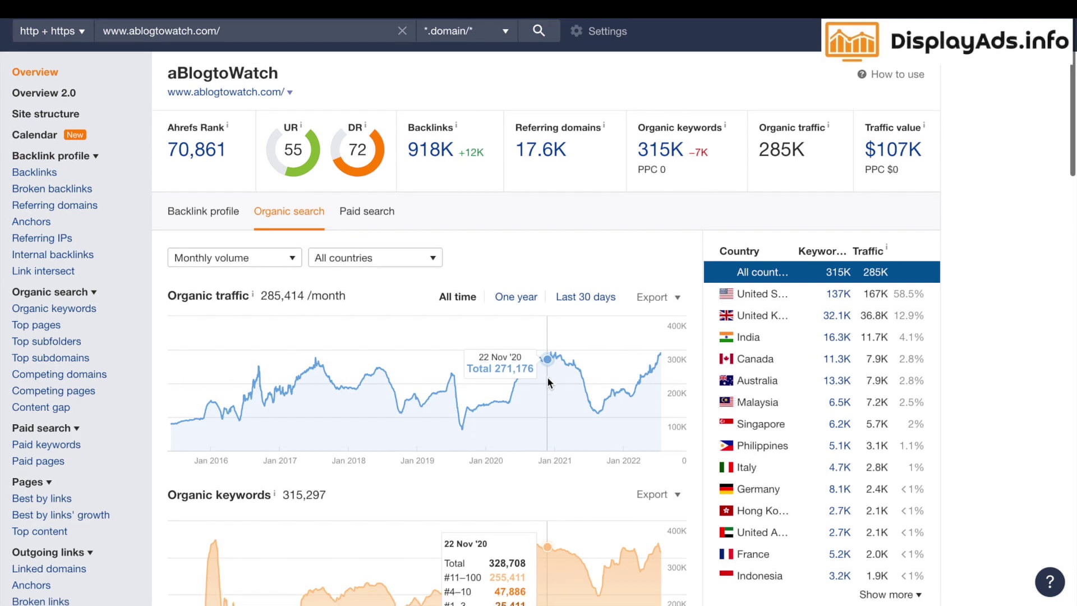
scroll(548, 378, up, 1)
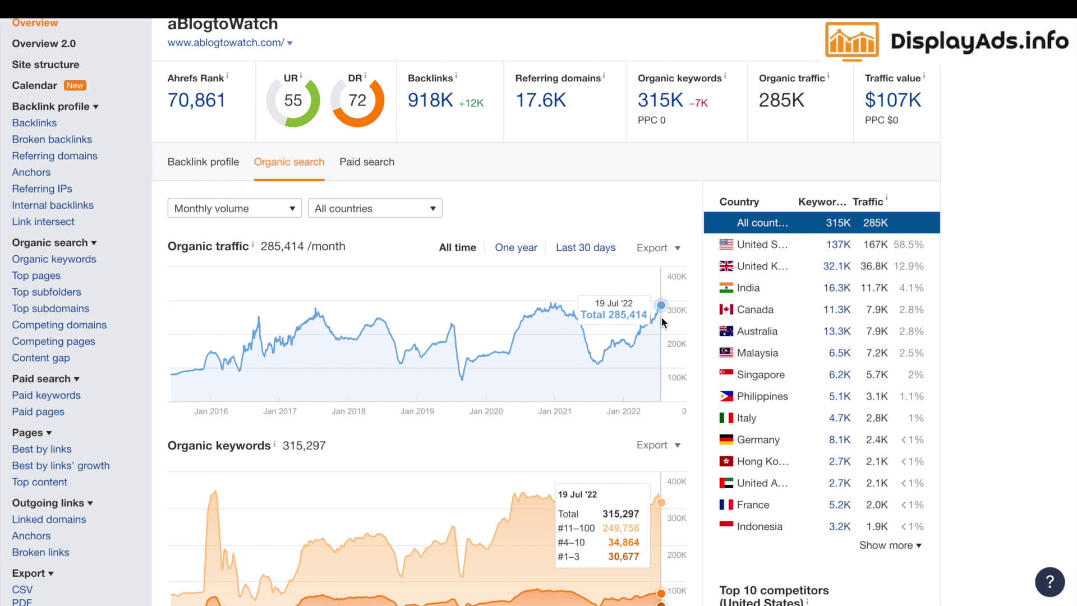
scroll(398, 252, up, 2)
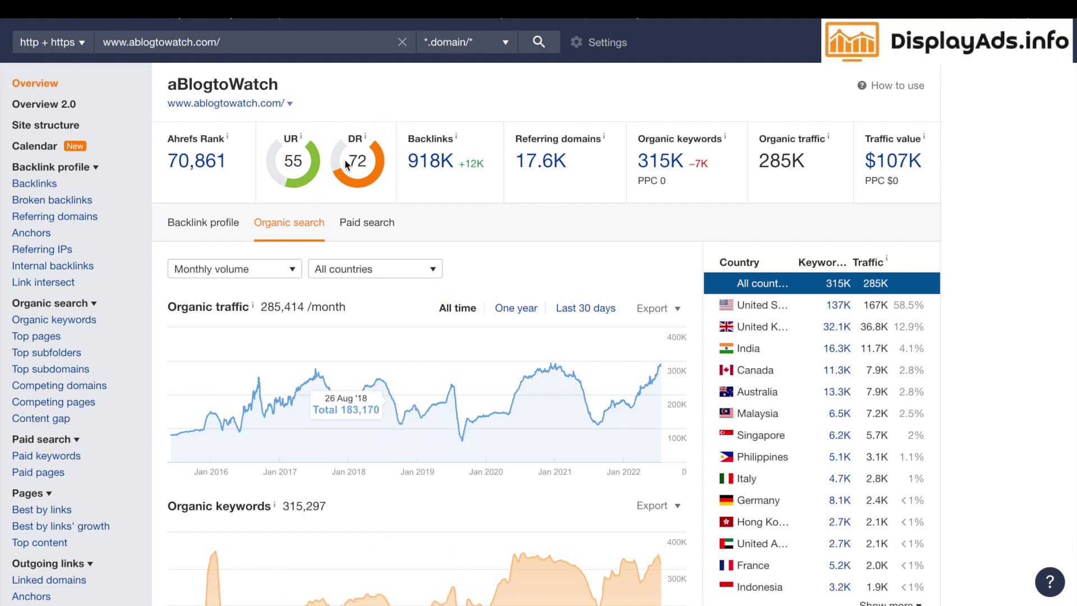
drag(583, 169, 512, 170)
click(508, 185)
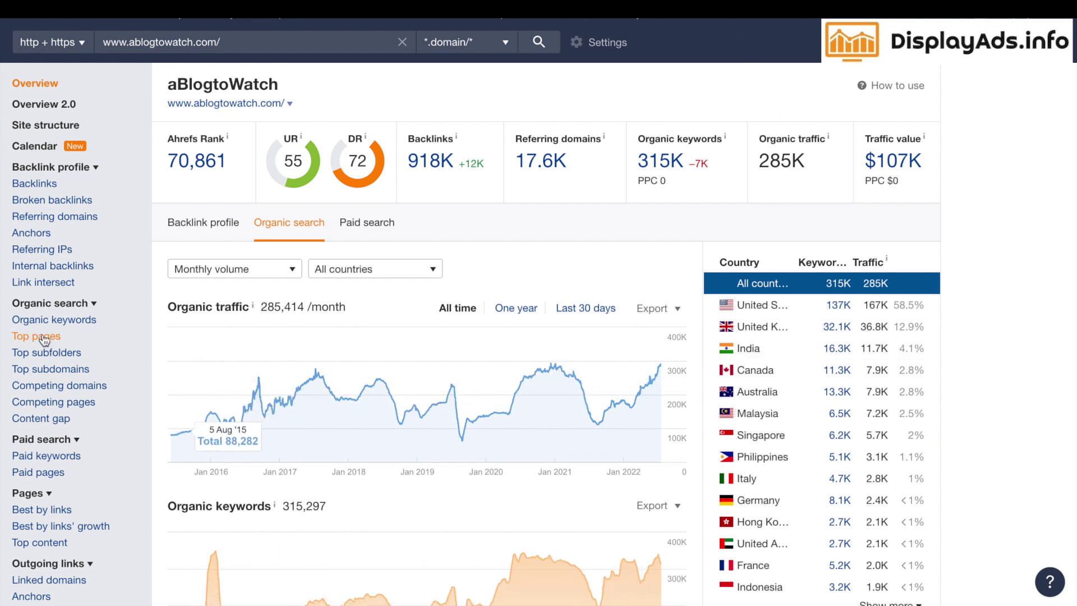
Step: Open the Top pages report for aBlogtoWatch and review the listed URLs with their traffic, top keywords and volumes
click(26, 336)
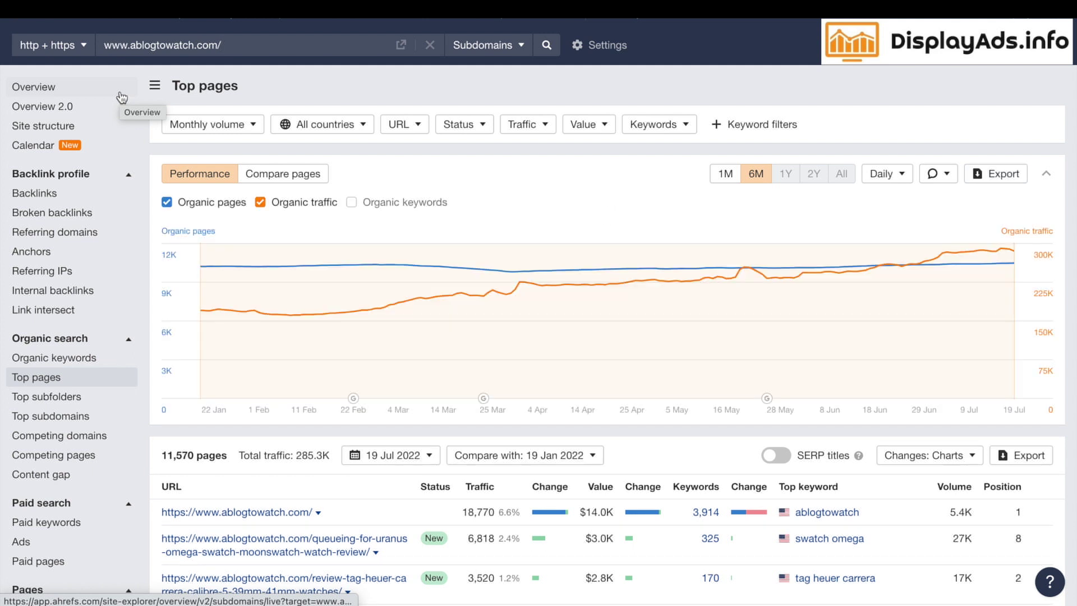
scroll(242, 79, down, 4)
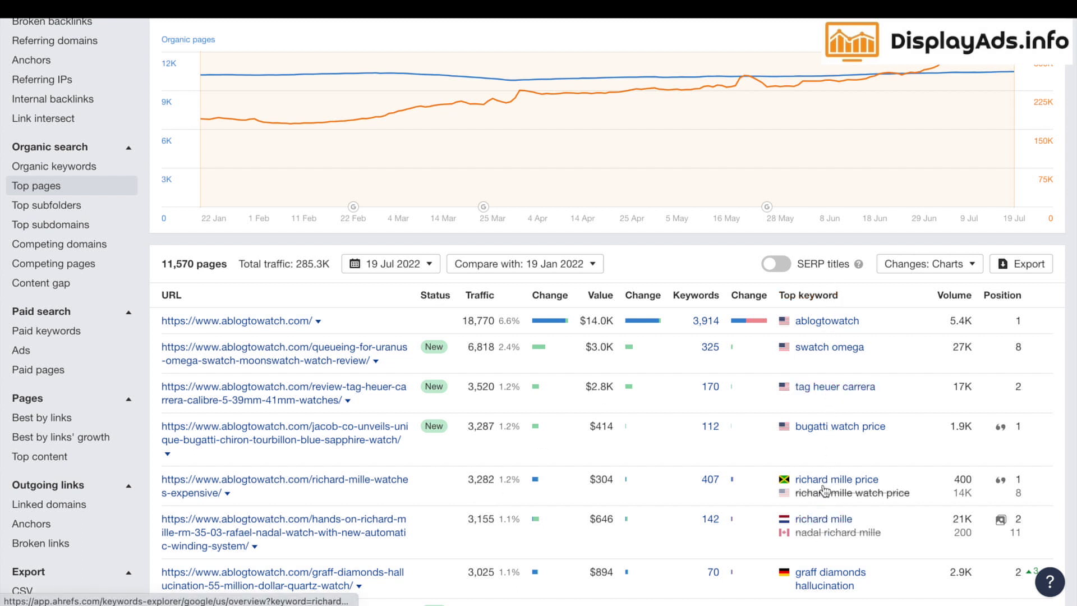
scroll(835, 429, down, 1)
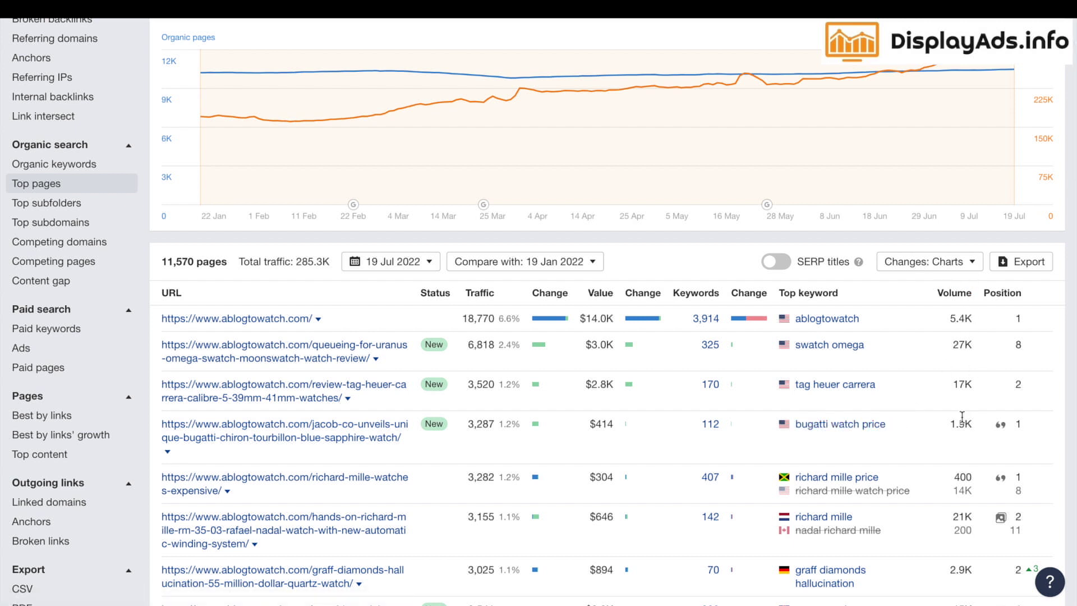
scroll(611, 427, down, 7)
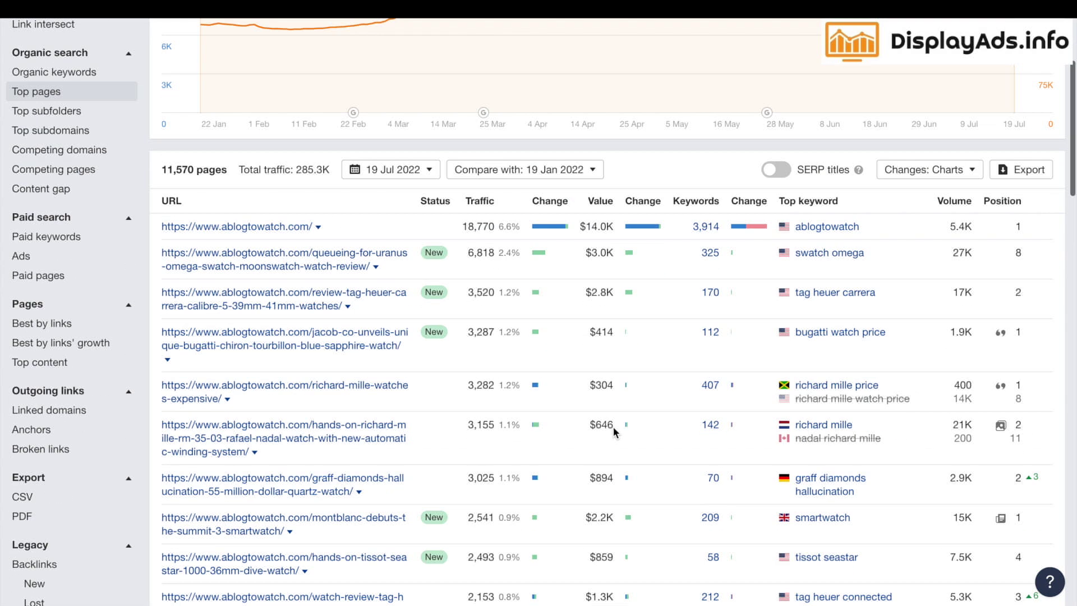
scroll(599, 423, up, 3)
scroll(599, 424, up, 5)
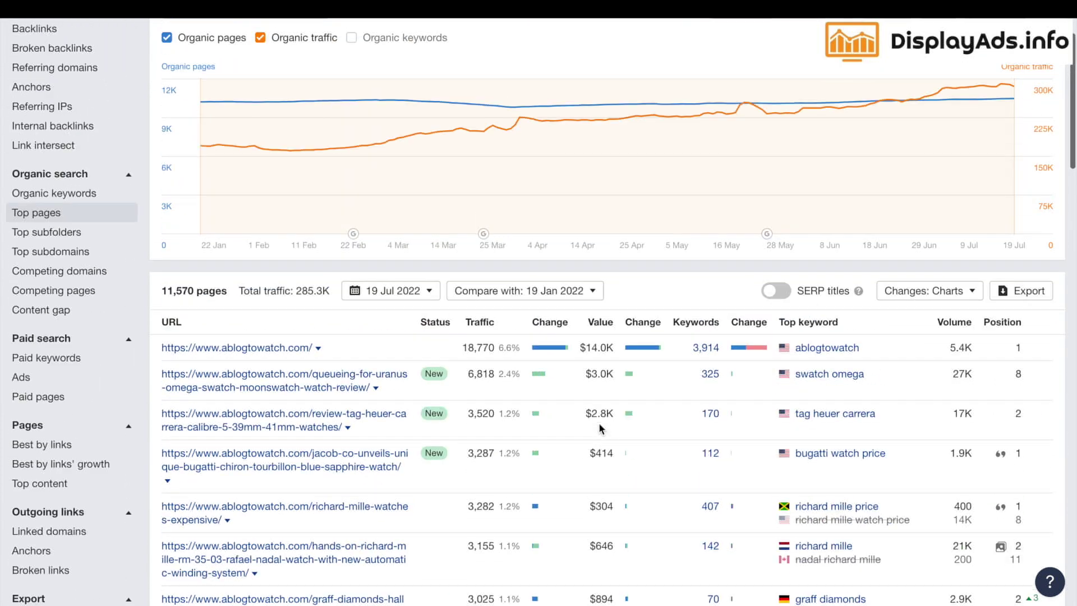
scroll(599, 423, down, 20)
scroll(597, 422, down, 10)
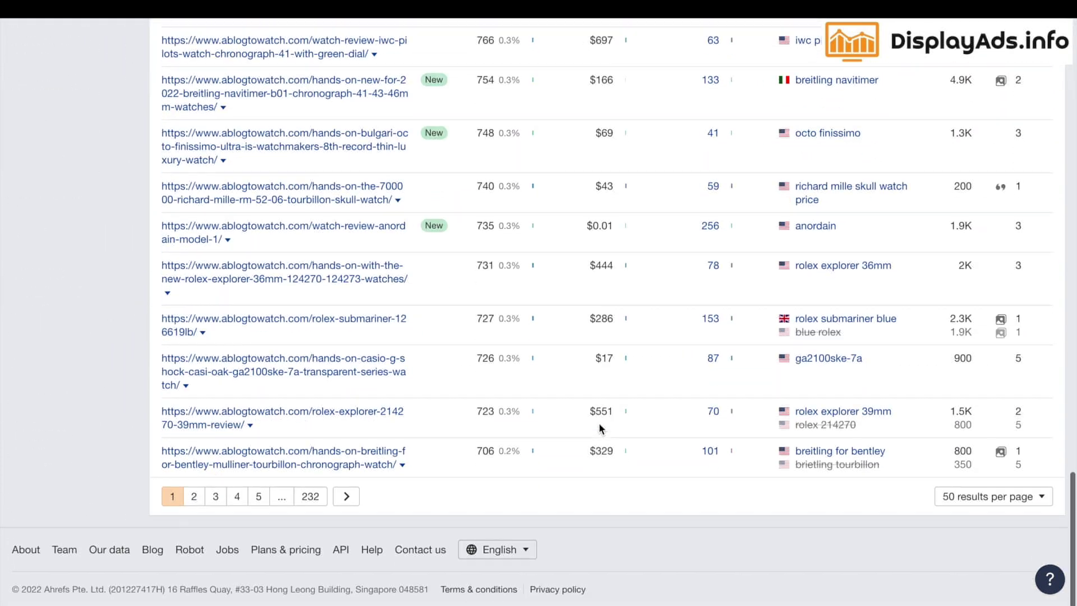
scroll(372, 457, up, 6)
scroll(372, 453, up, 20)
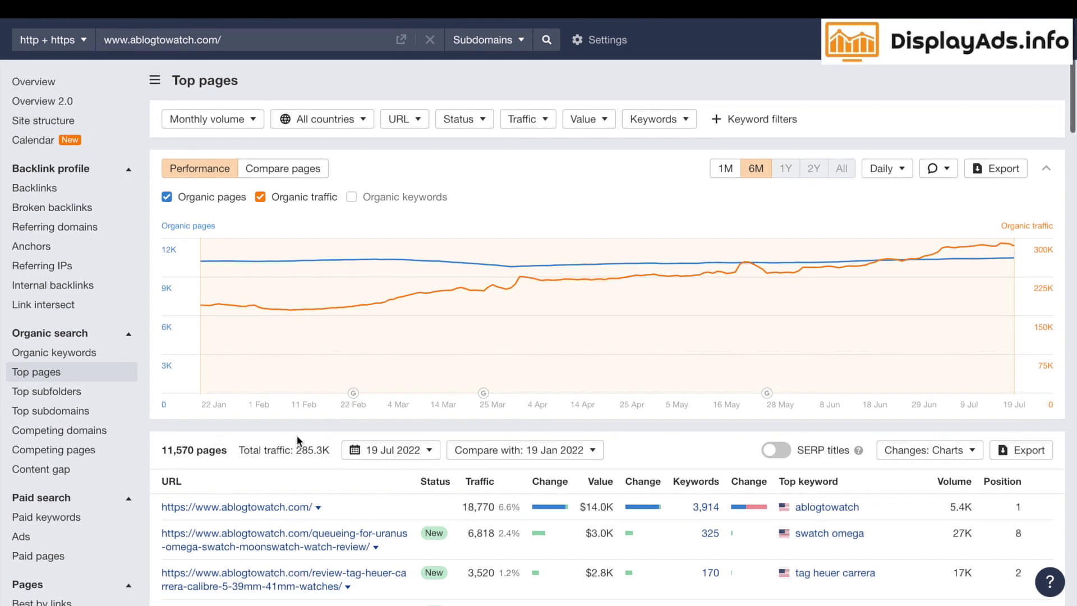
scroll(296, 435, down, 2)
scroll(408, 292, up, 1)
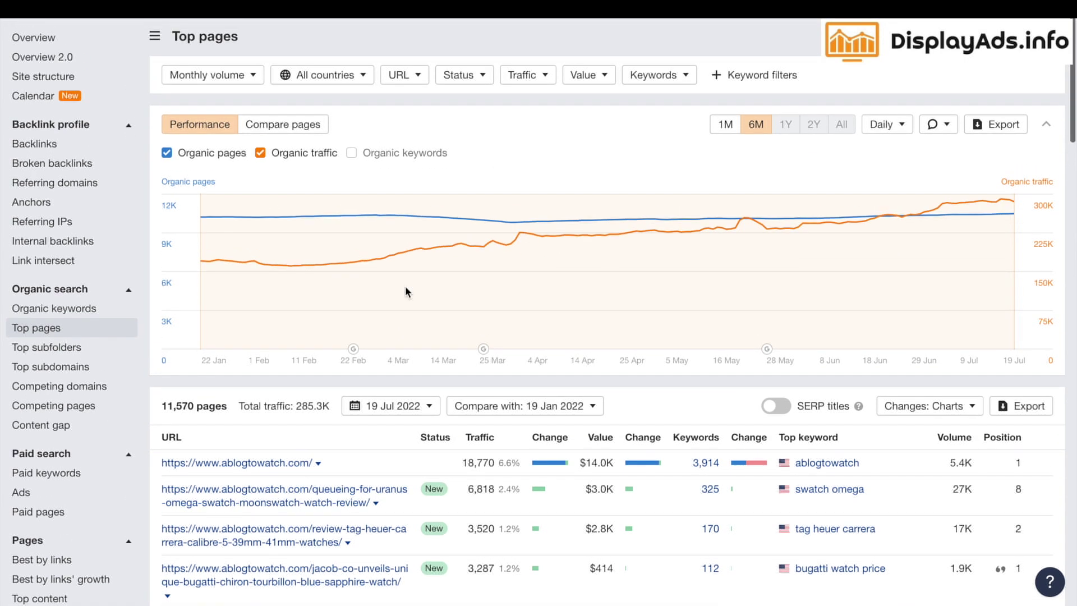
Step: Filter the top pages to those with traffic from 400 and show the filtered results
click(523, 76)
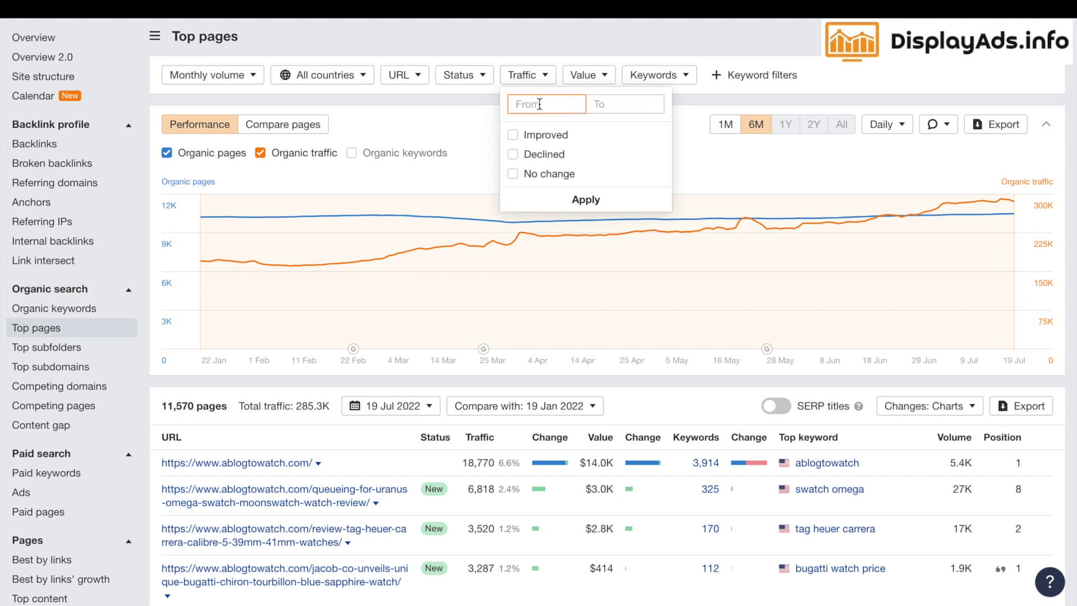
text(400)
click(587, 199)
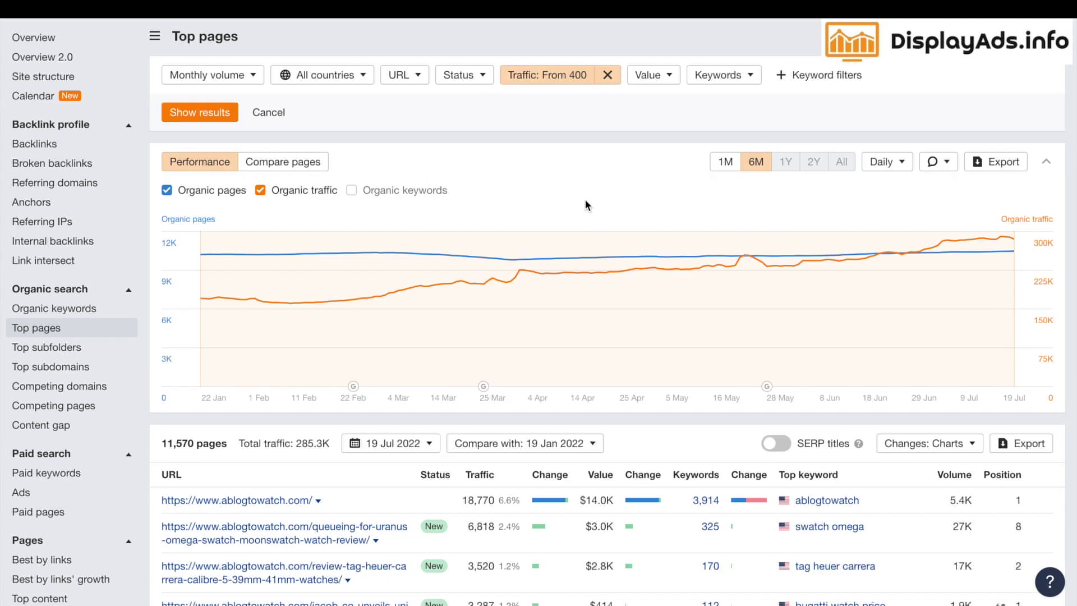
click(206, 114)
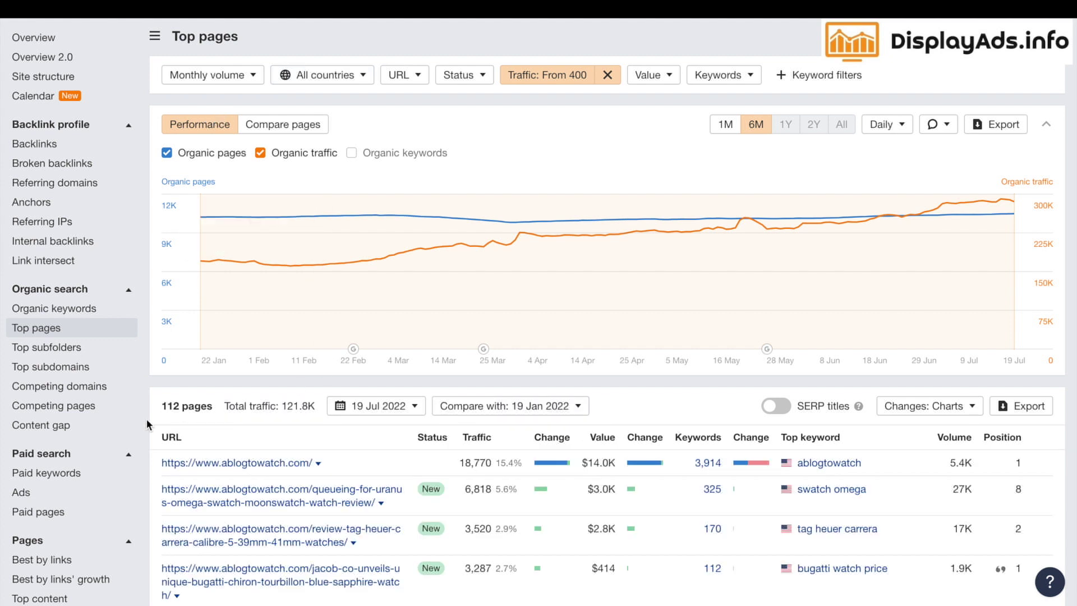
Step: Examine the filtered pages' traffic, top keywords, search volumes and positions for content ideas
scroll(244, 401, down, 3)
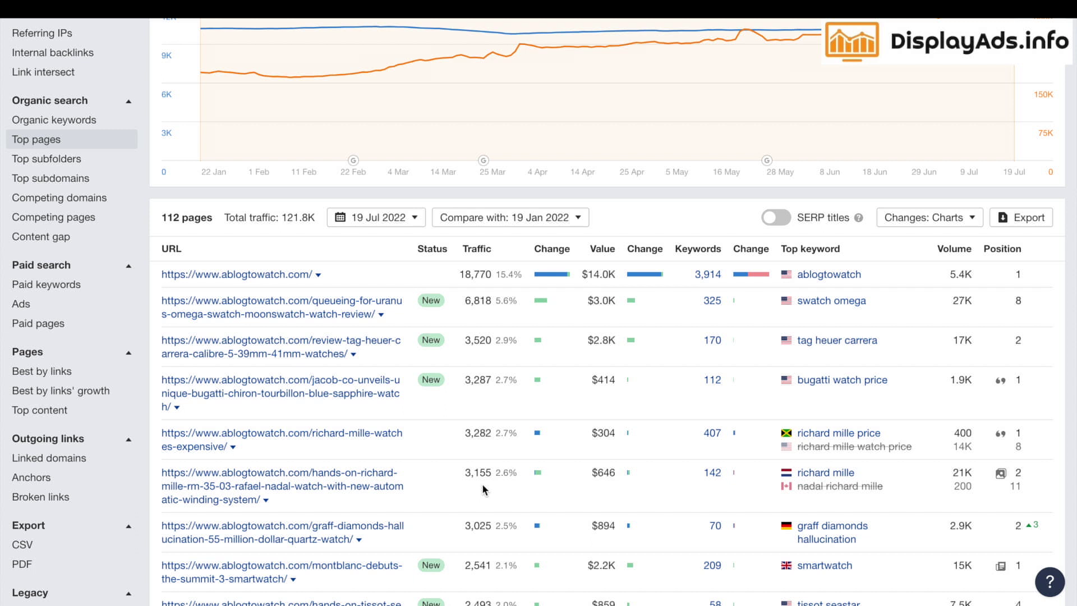
scroll(482, 483, down, 2)
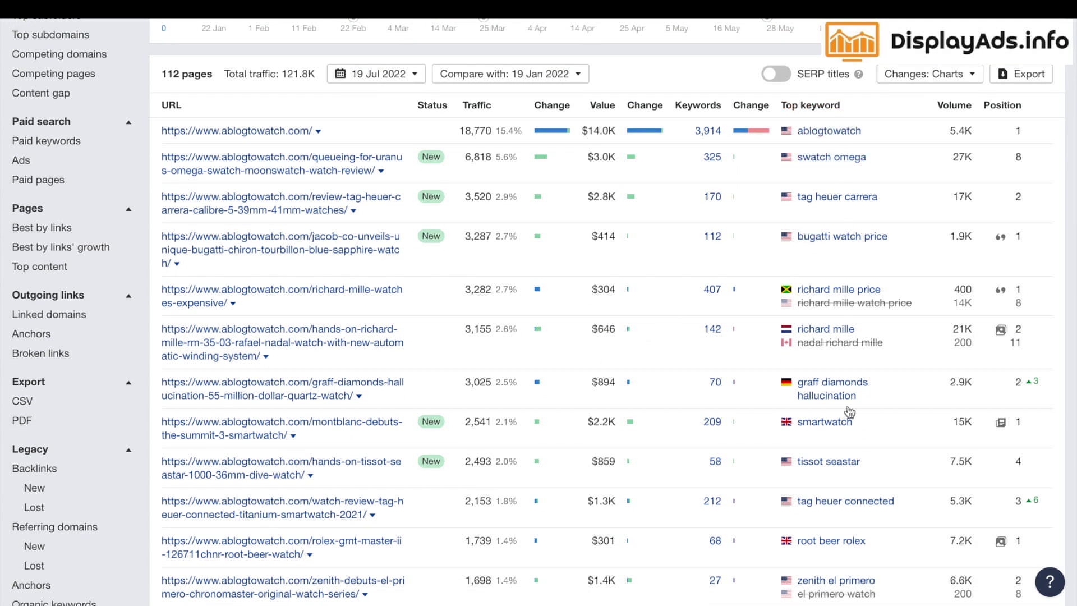
scroll(443, 297, down, 5)
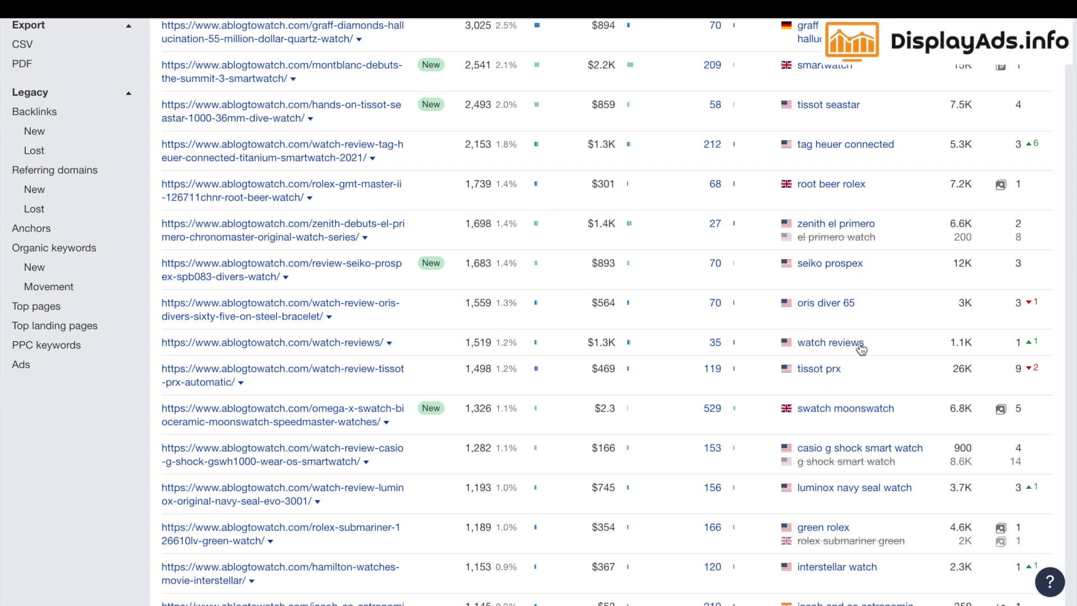
scroll(702, 446, down, 2)
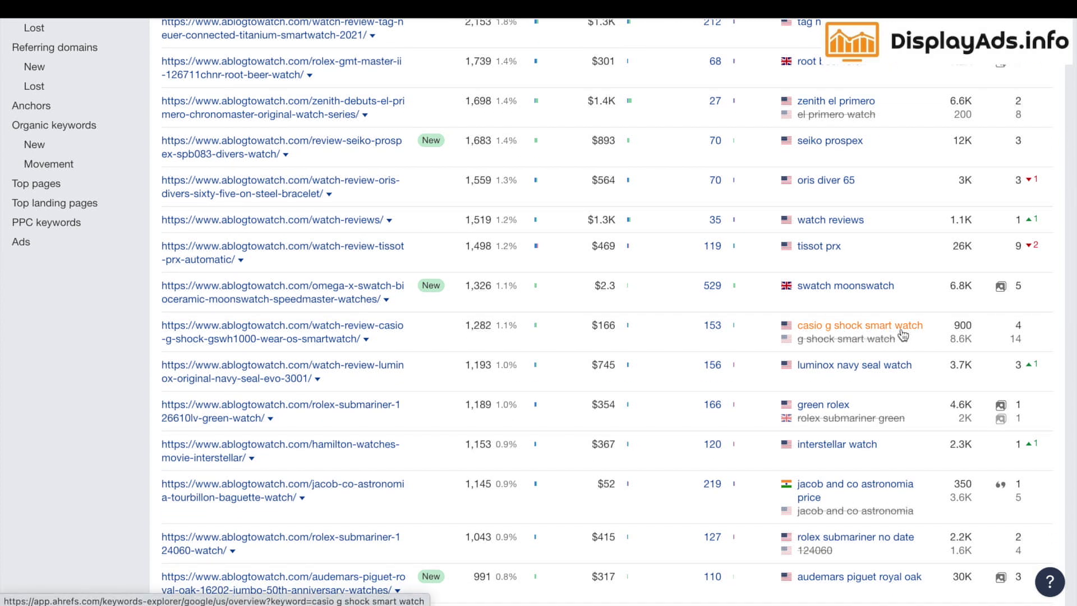
Step: Examine the remaining first-page results for aBlogtoWatch, comparing page traffic with the top keywords' volumes and positions
drag(974, 331, 952, 329)
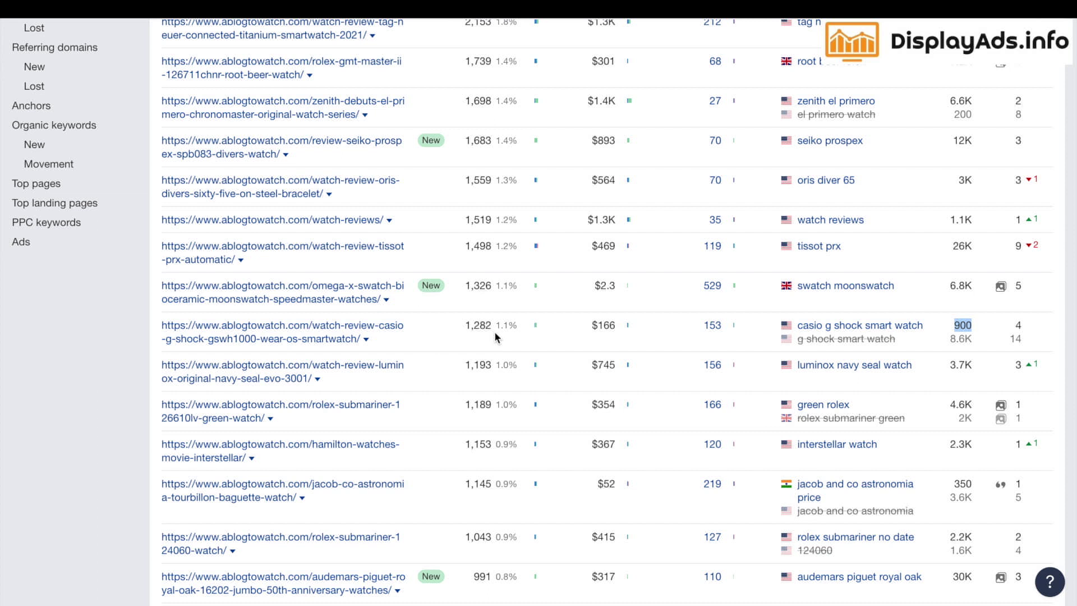
scroll(495, 334, down, 3)
scroll(495, 336, down, 2)
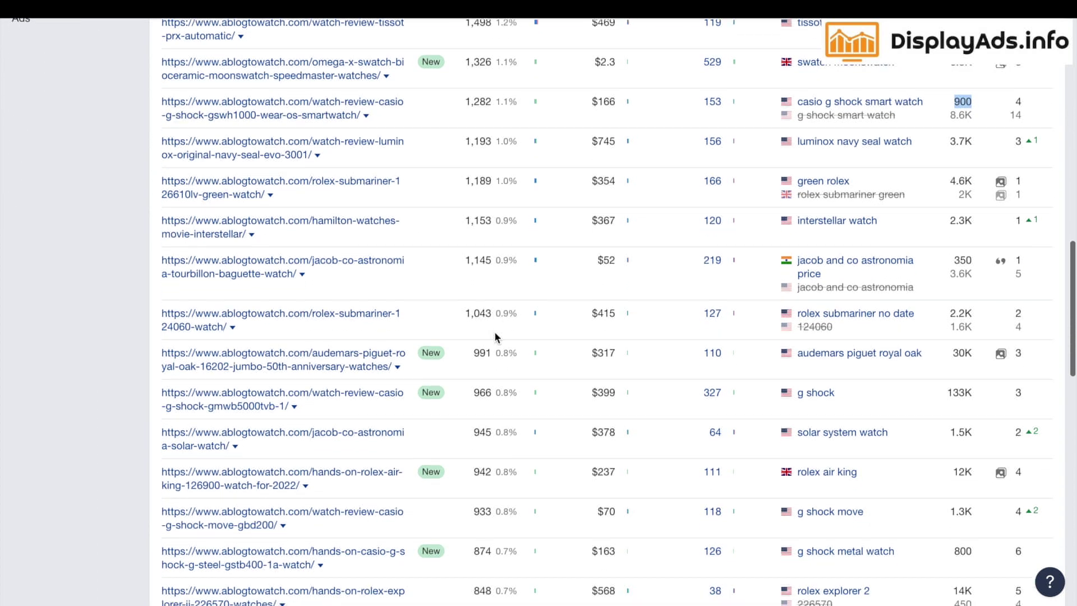
scroll(495, 337, down, 1)
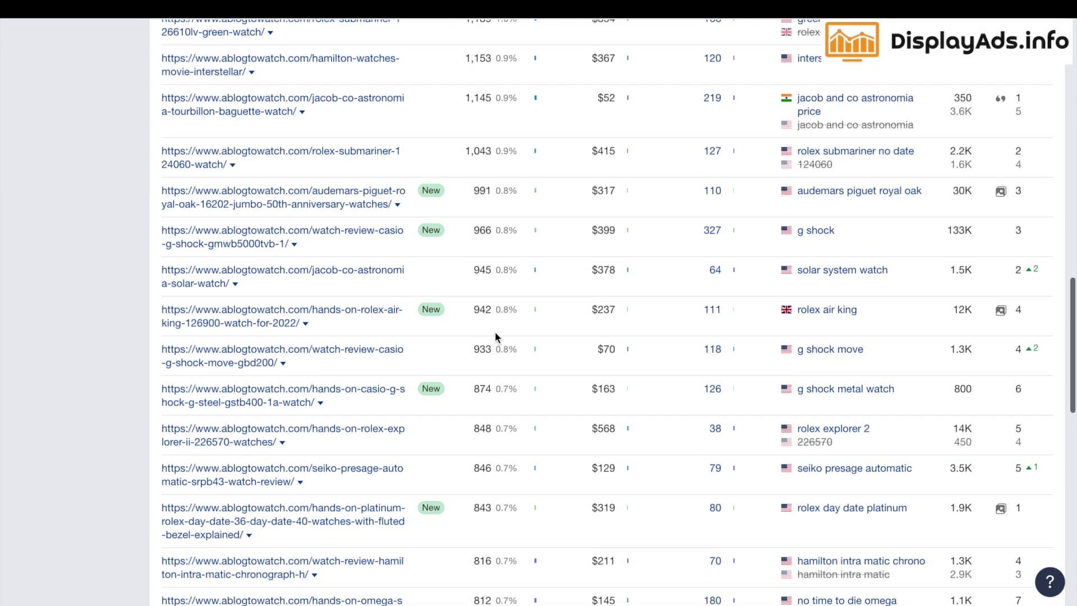
drag(881, 311, 748, 348)
scroll(793, 320, down, 2)
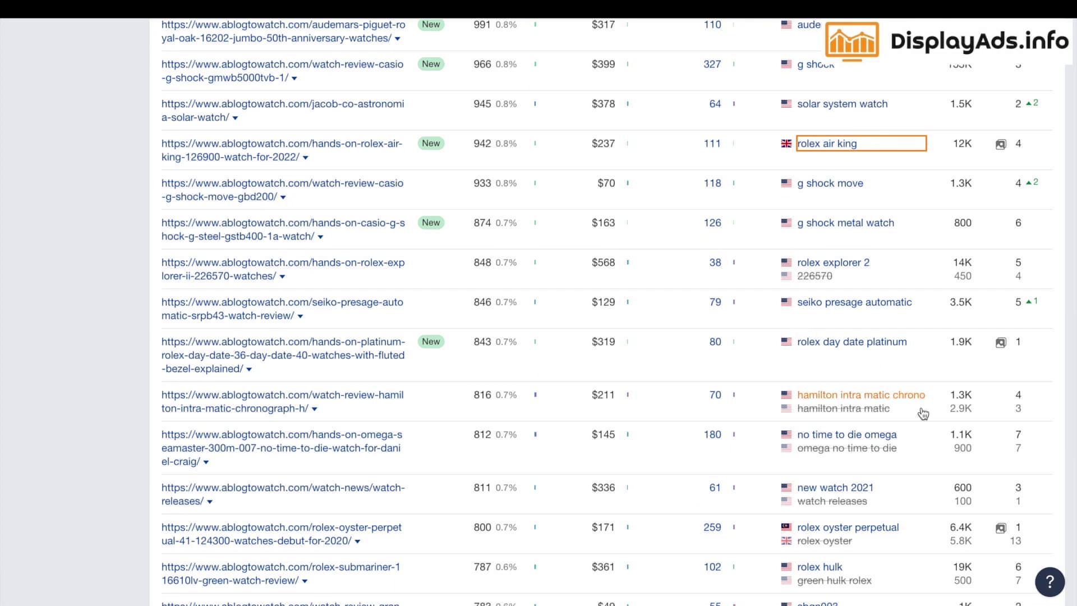
scroll(835, 402, down, 1)
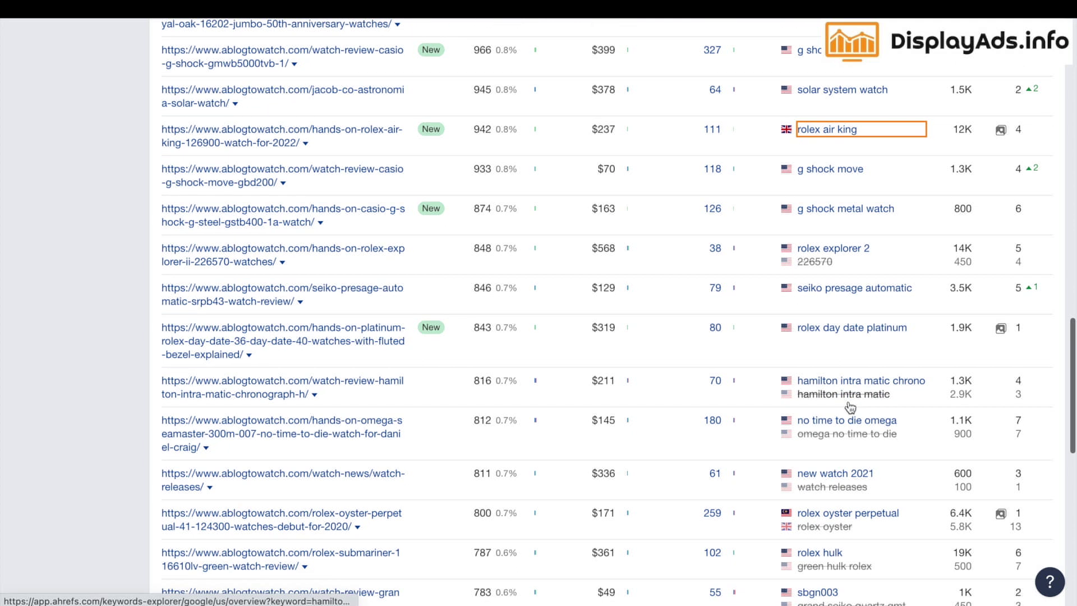
scroll(850, 406, down, 2)
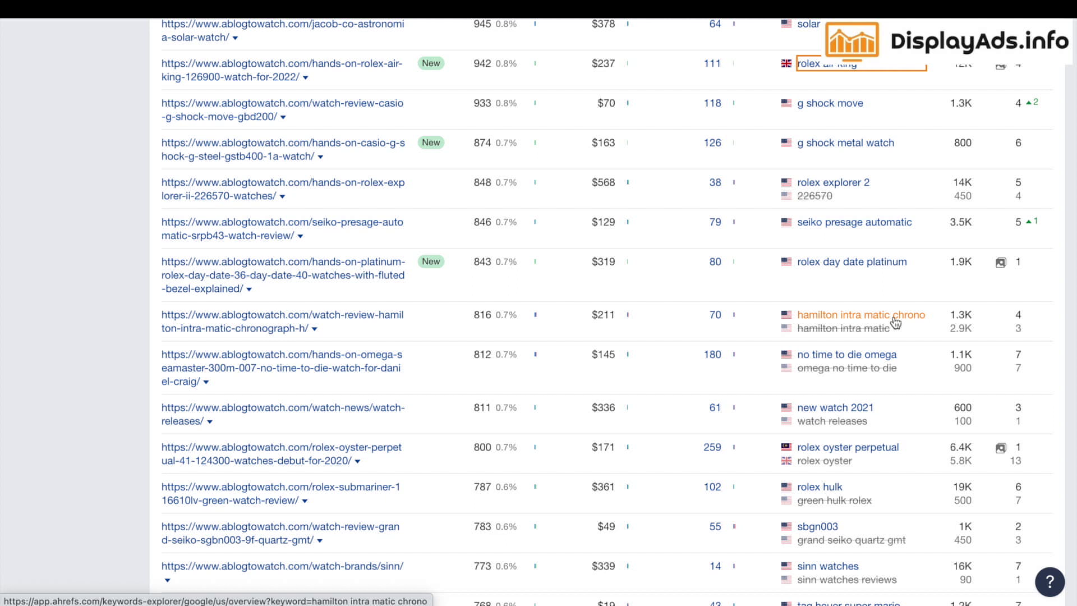
scroll(604, 355, down, 4)
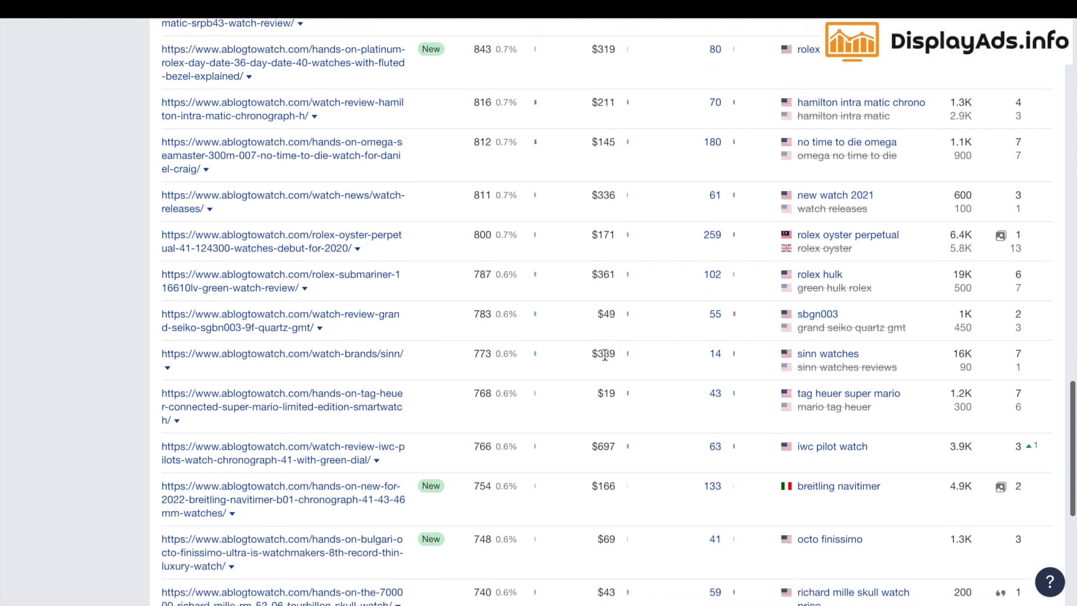
scroll(604, 355, down, 2)
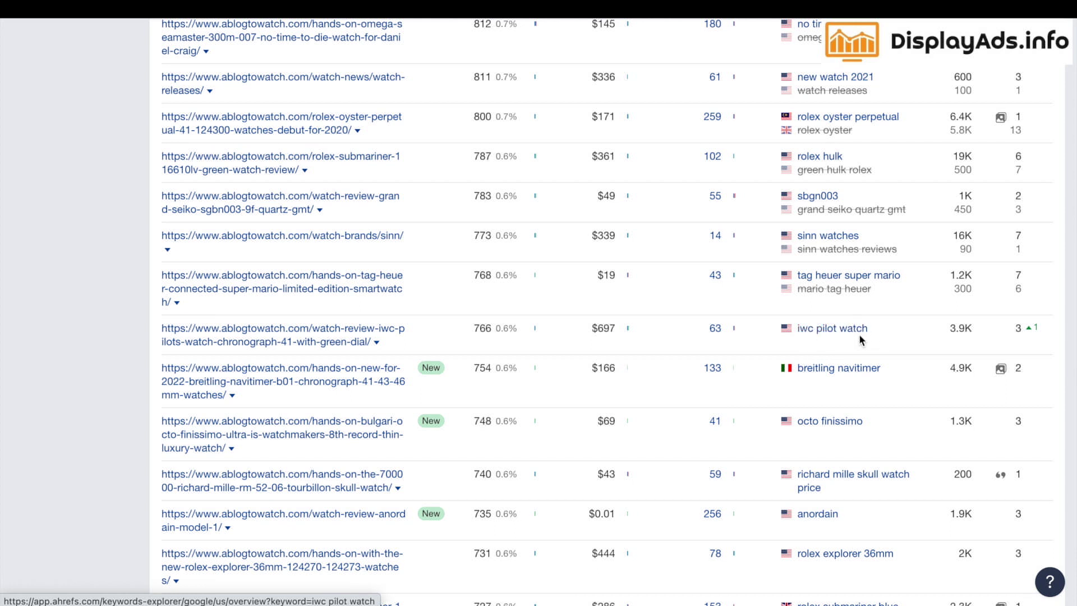
scroll(858, 336, down, 2)
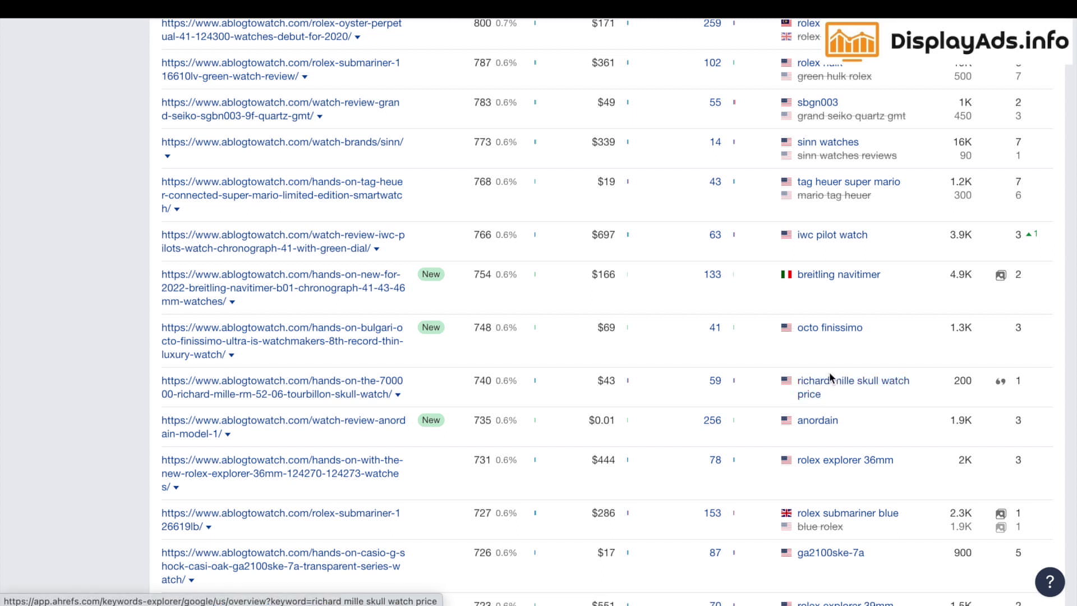
scroll(832, 387, down, 3)
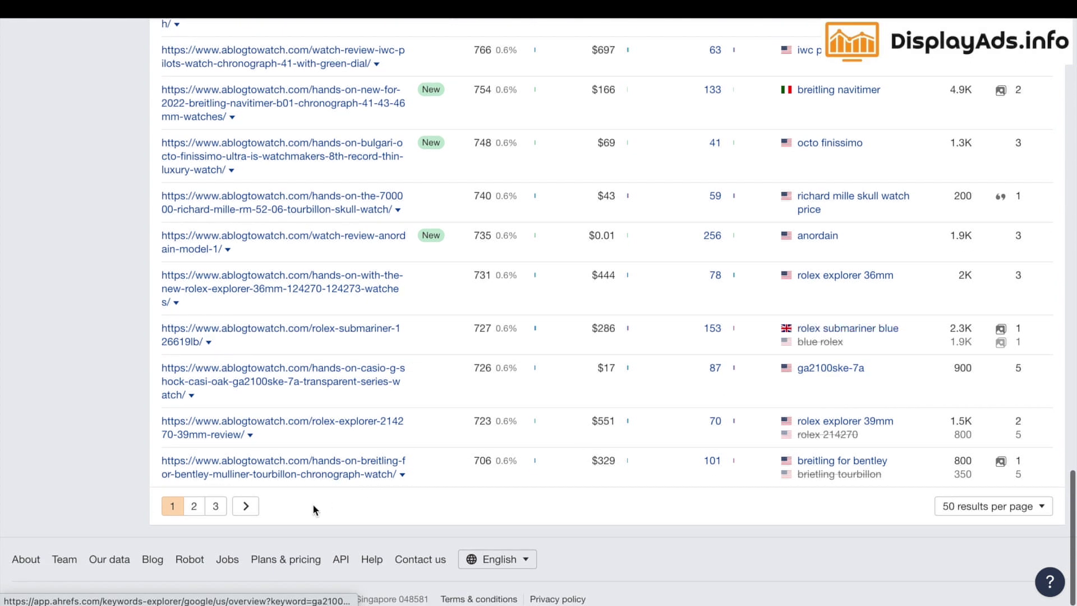
Step: Open the second page of the filtered top pages and examine the "rolex explorer ii 16570" entry
click(246, 506)
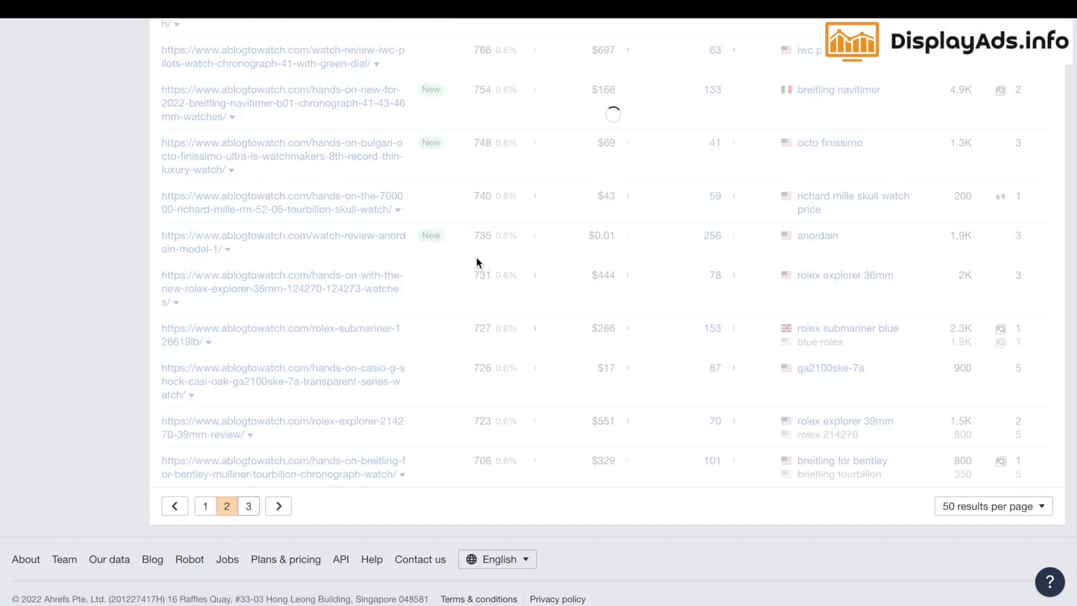
scroll(512, 218, up, 10)
scroll(513, 218, up, 20)
scroll(512, 220, down, 3)
scroll(512, 216, down, 2)
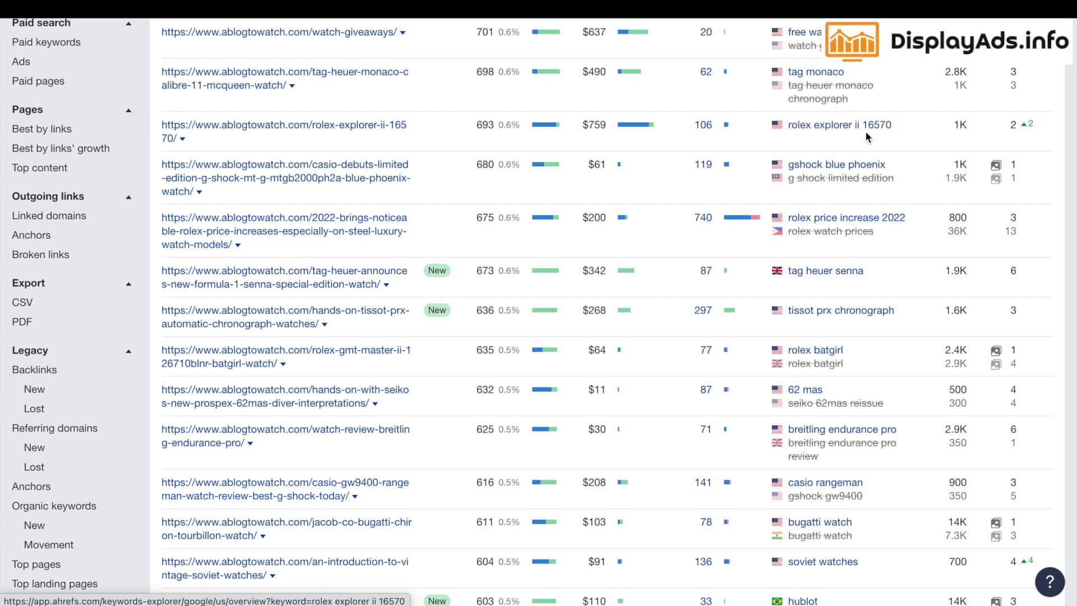
drag(913, 133, 788, 134)
click(788, 135)
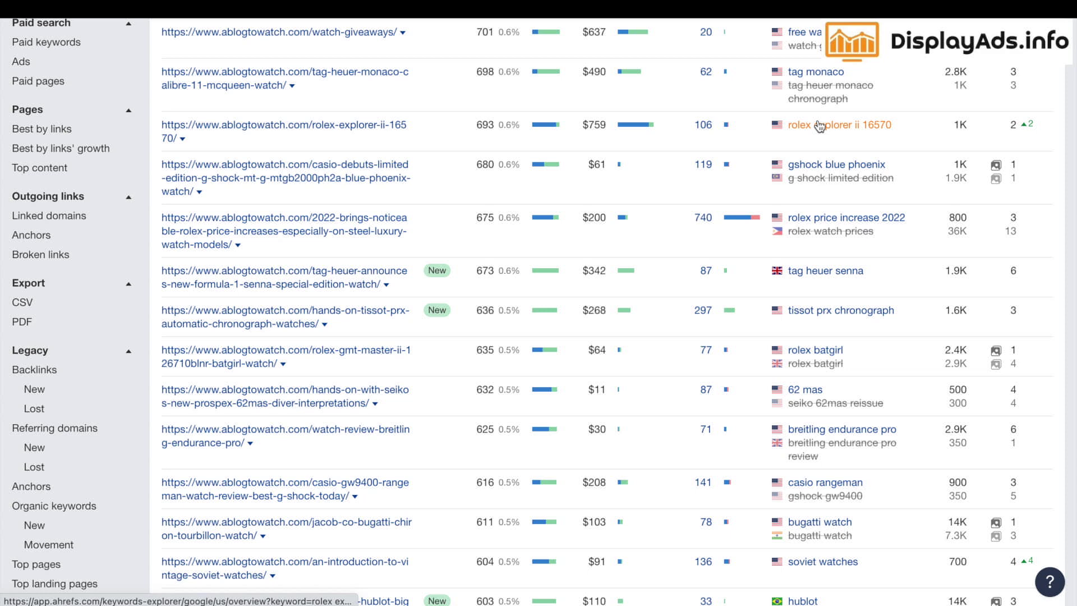
Step: Review the rest of the second page's URLs and top keywords, and request the third page of results
scroll(819, 125, down, 7)
scroll(819, 125, down, 2)
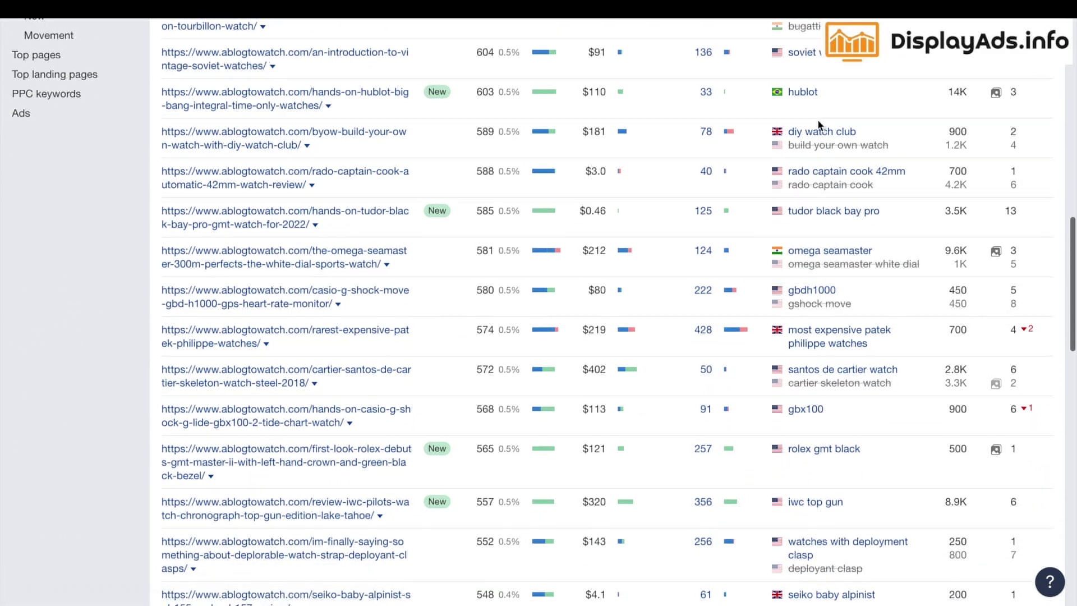
scroll(818, 122, down, 3)
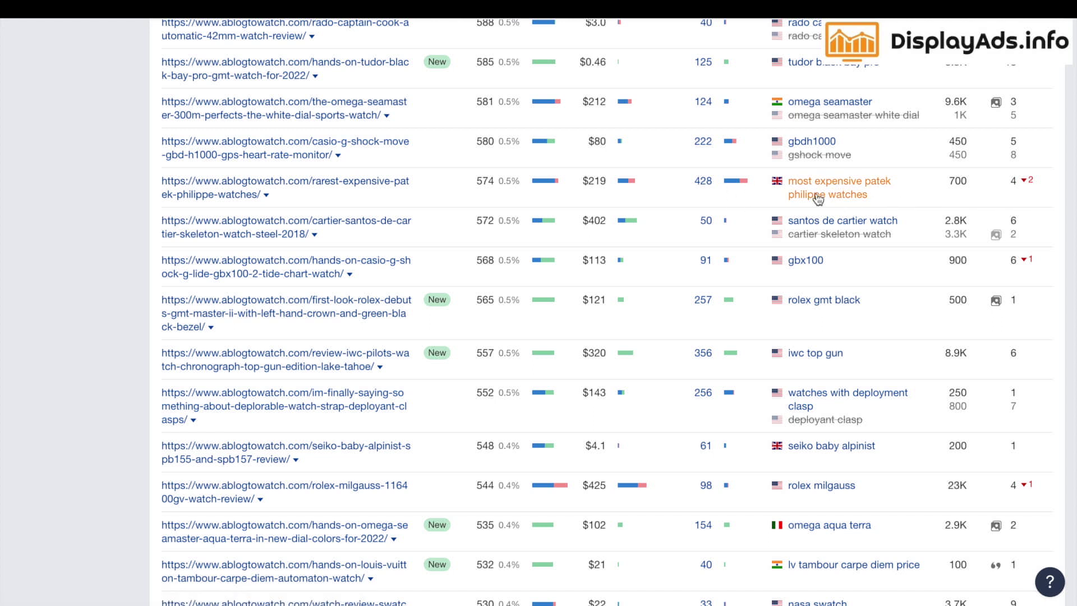
scroll(684, 203, down, 7)
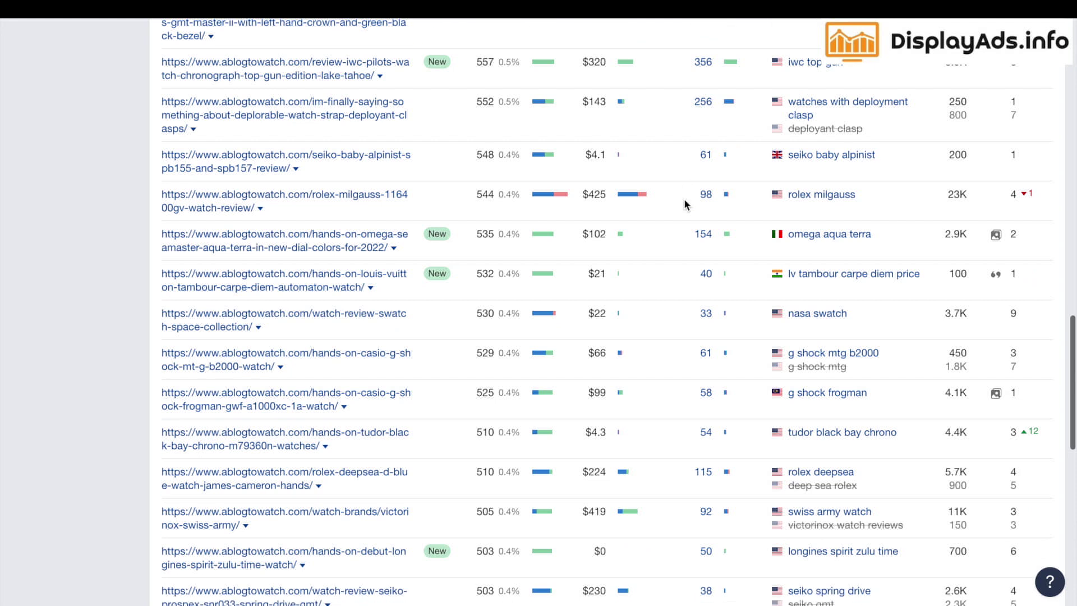
scroll(684, 203, down, 7)
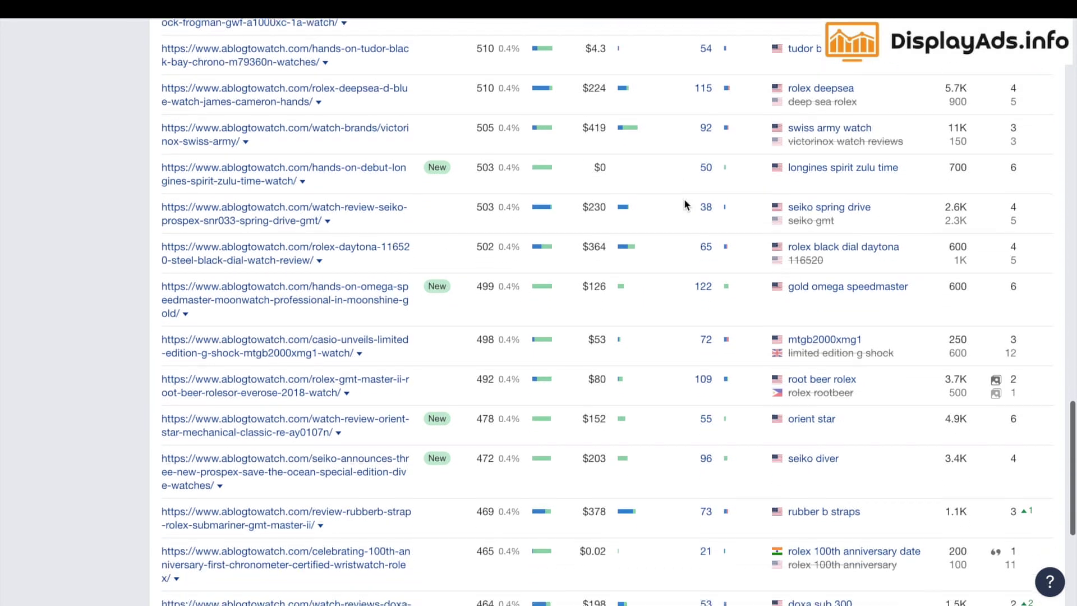
scroll(685, 203, down, 4)
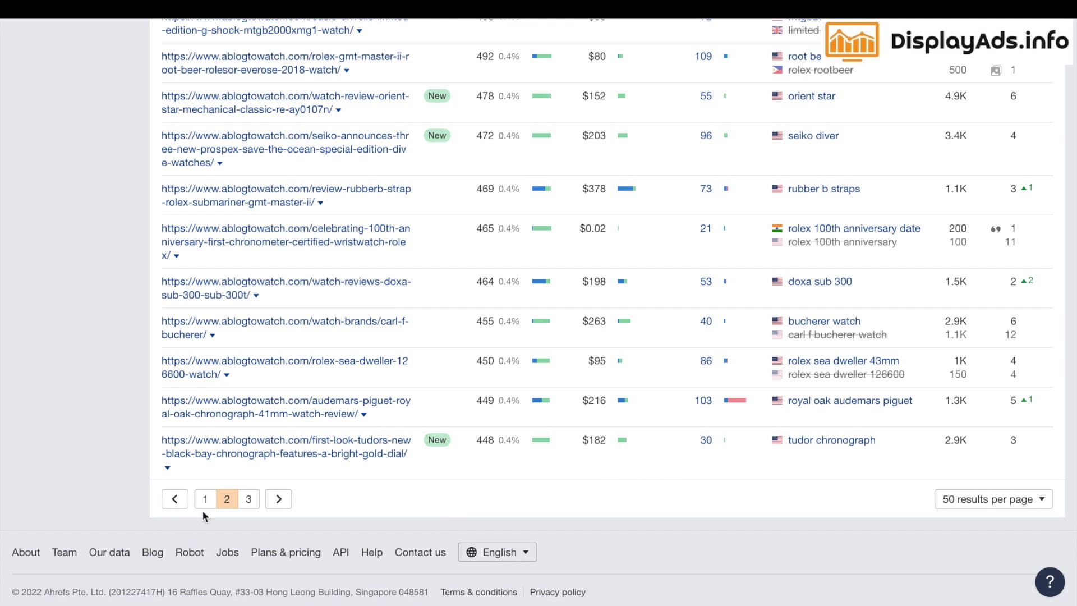
click(248, 500)
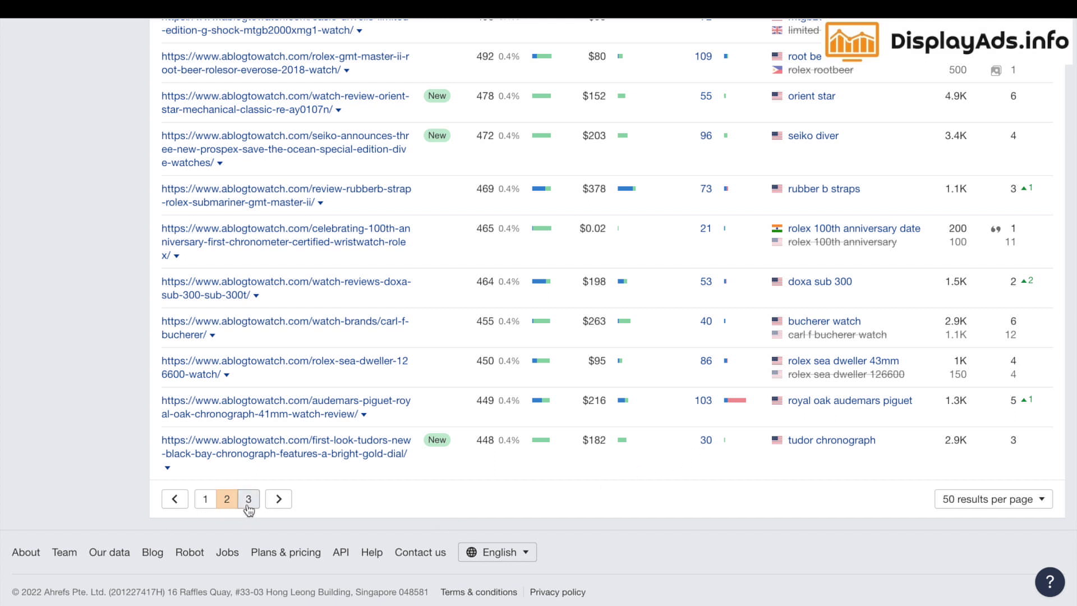
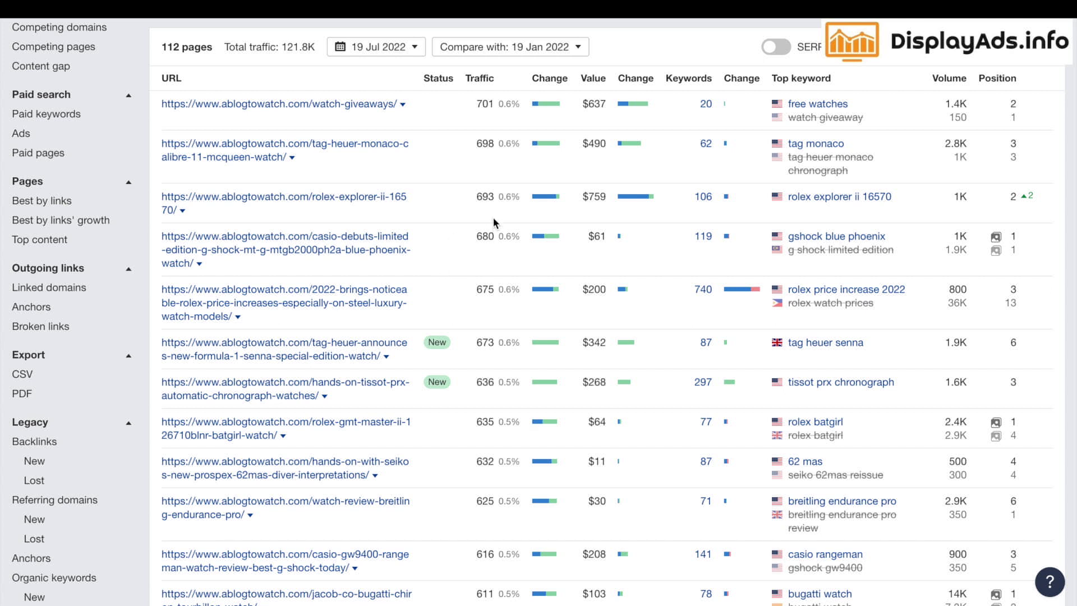
Step: Open the keyword overview for "rolex explorer ii 16570" and examine its difficulty, search volume, position history and SERP overview
click(846, 203)
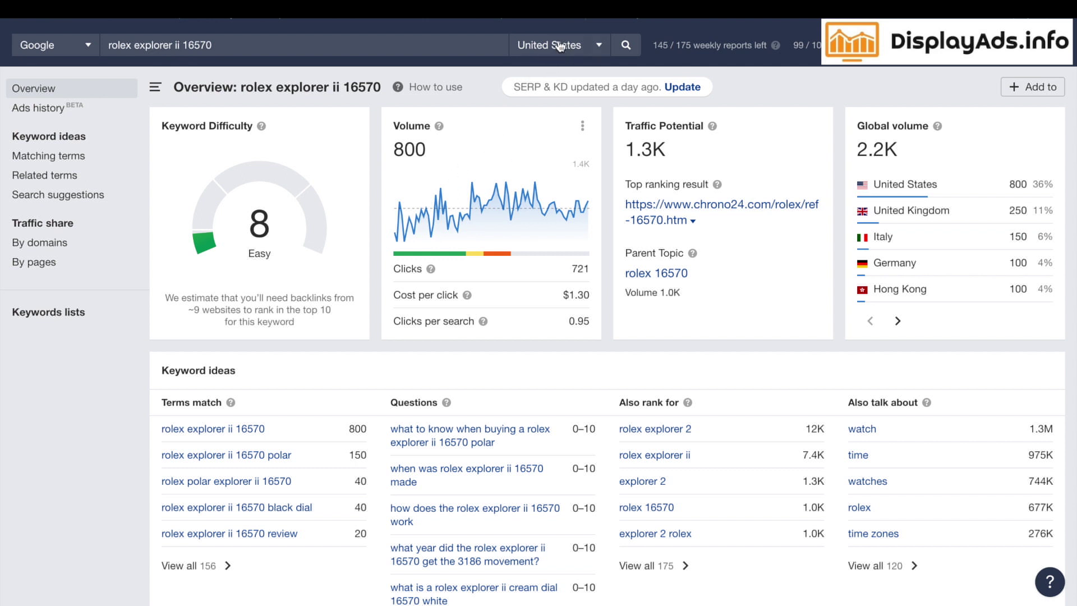
drag(485, 150, 397, 147)
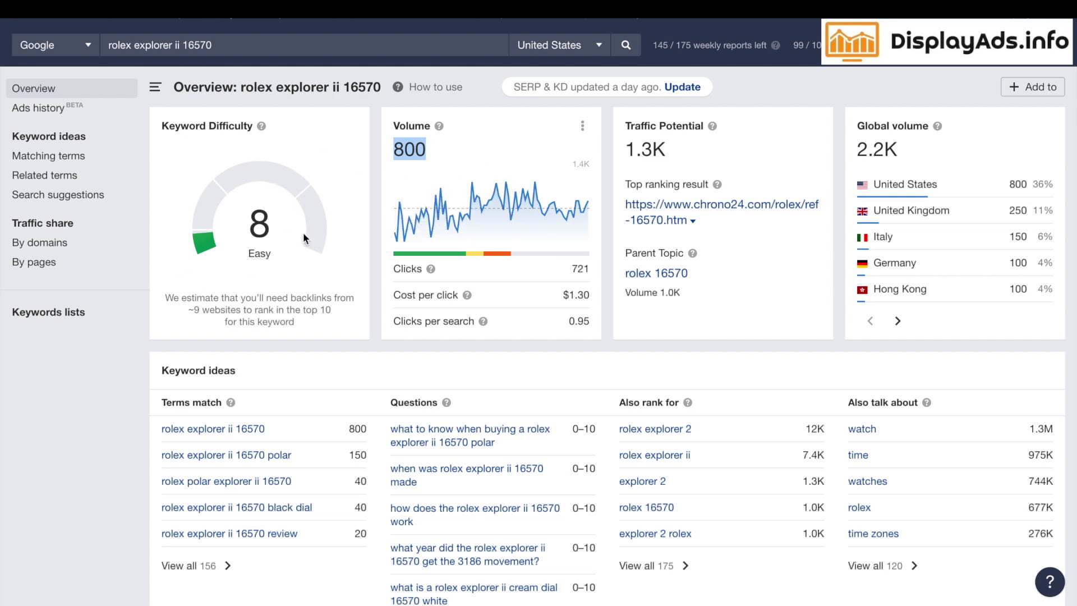
scroll(315, 184, down, 1)
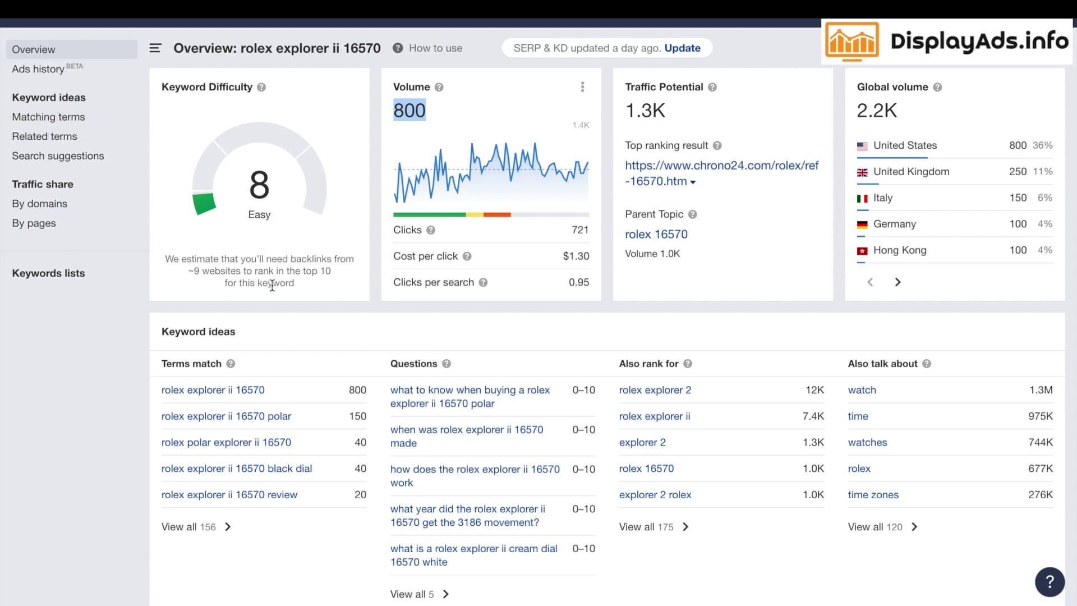
scroll(312, 236, down, 5)
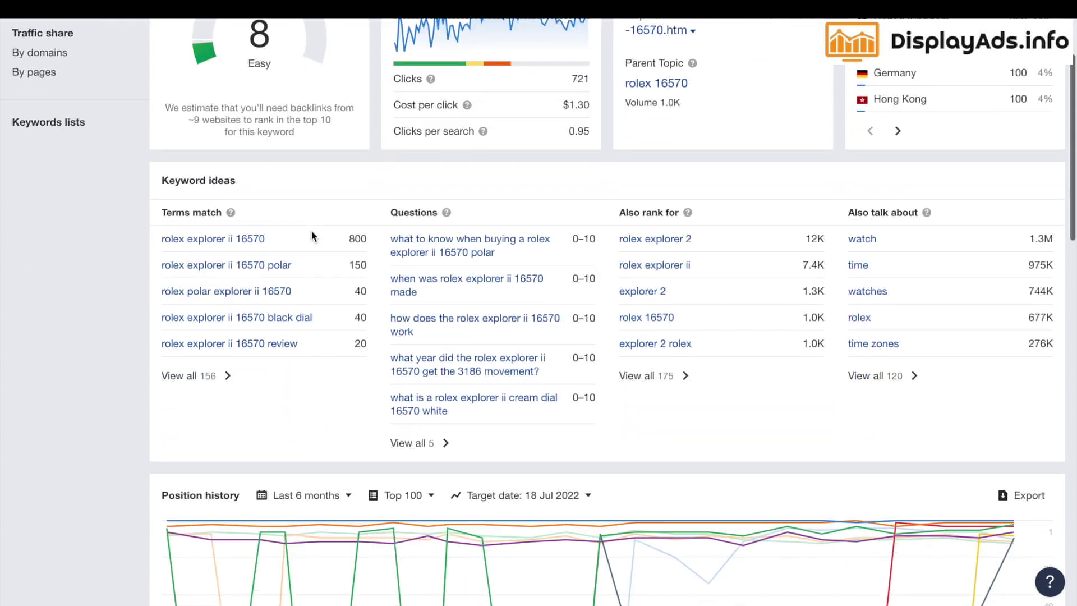
scroll(314, 235, up, 4)
scroll(314, 233, down, 10)
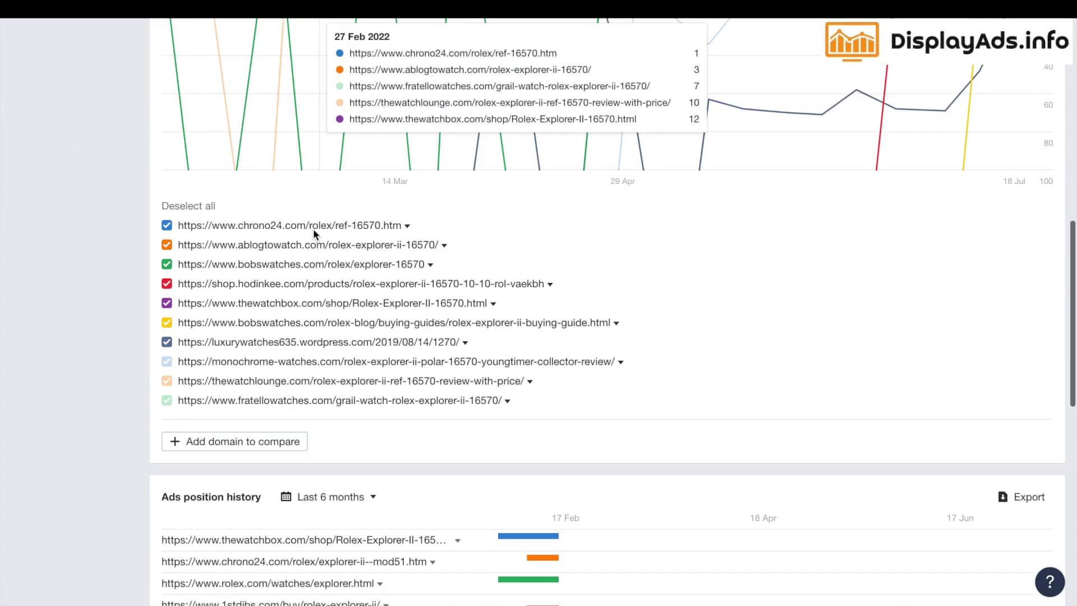
scroll(313, 231, down, 10)
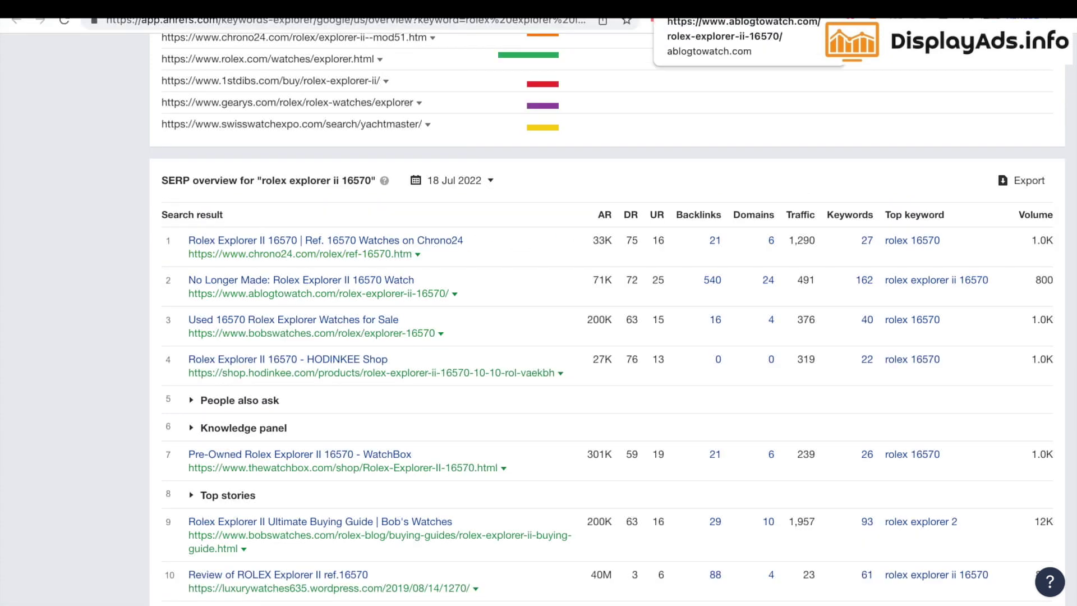
Step: Switch to aBlogtoWatch's "No Longer Made: Rolex Explorer II 16570 Watch" article and skim its text, images and length
click(690, 9)
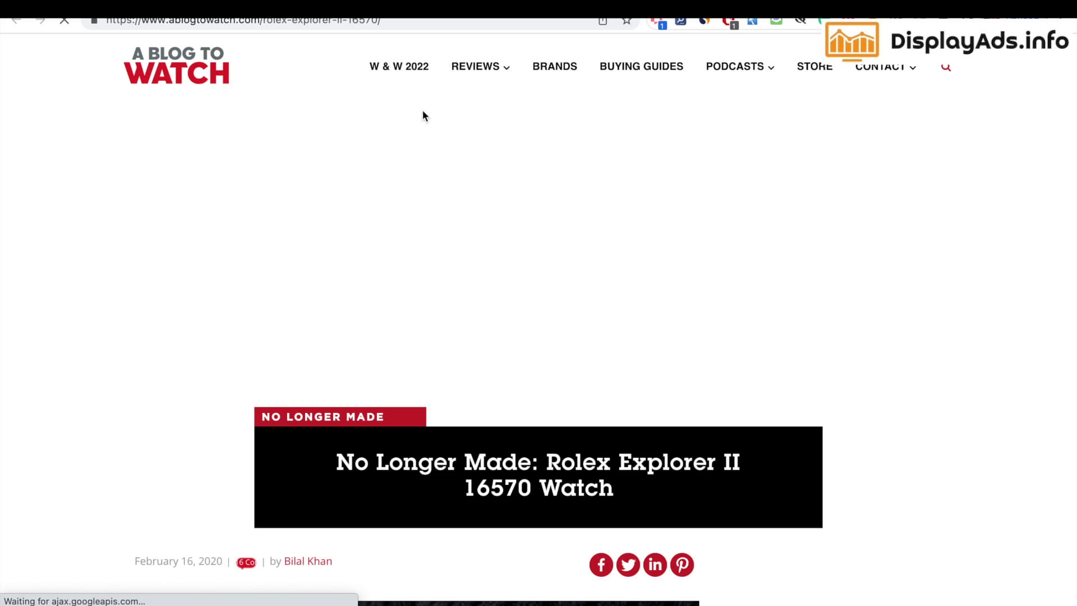
scroll(446, 127, down, 13)
scroll(448, 132, down, 20)
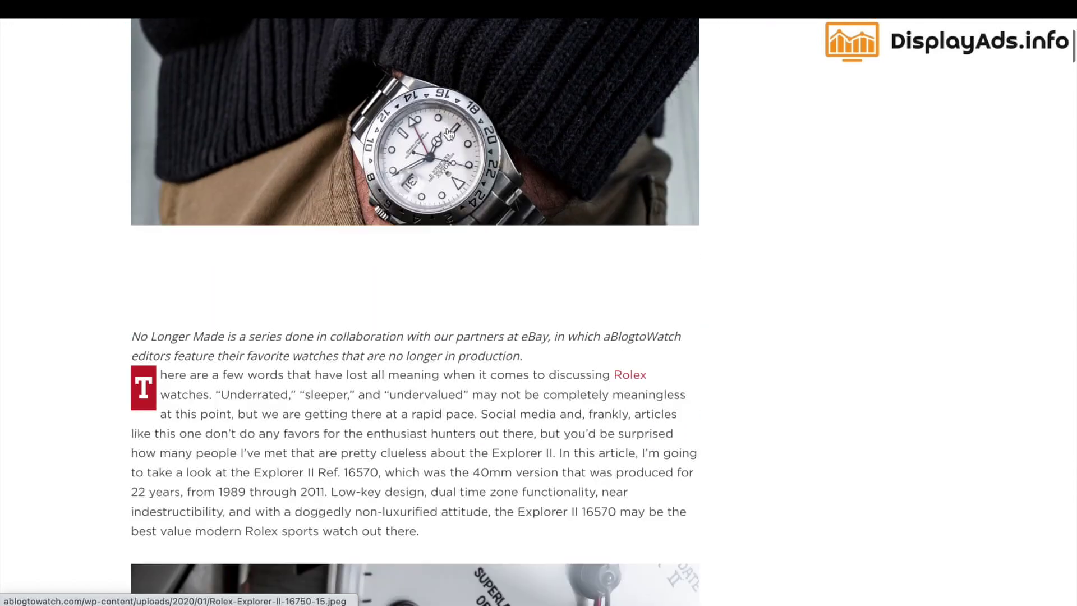
scroll(449, 133, up, 10)
scroll(446, 126, down, 5)
scroll(446, 127, down, 5)
scroll(448, 133, down, 10)
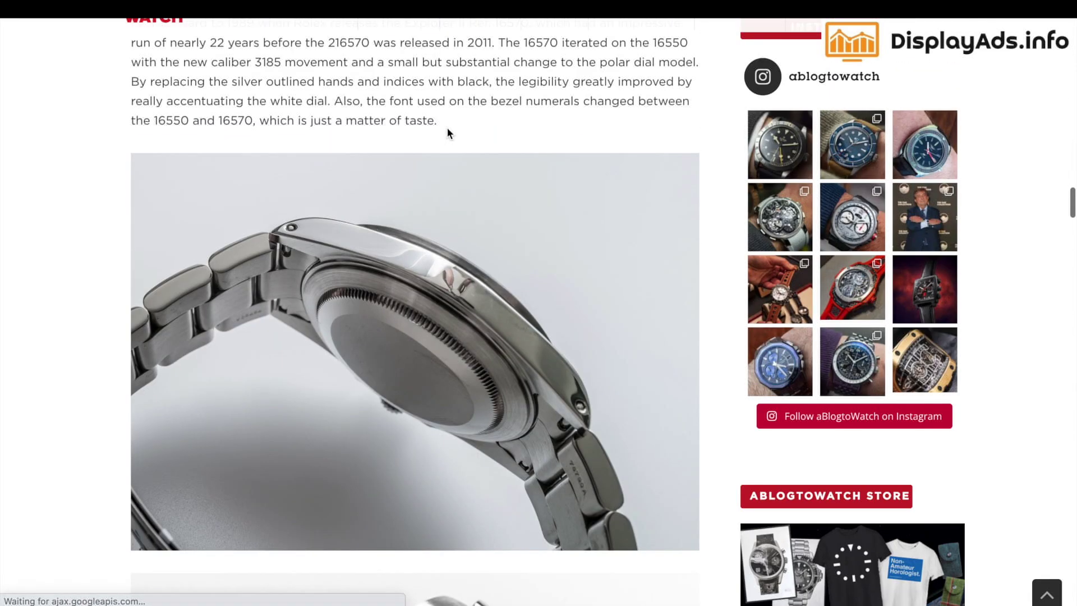
scroll(447, 132, down, 10)
scroll(449, 133, down, 10)
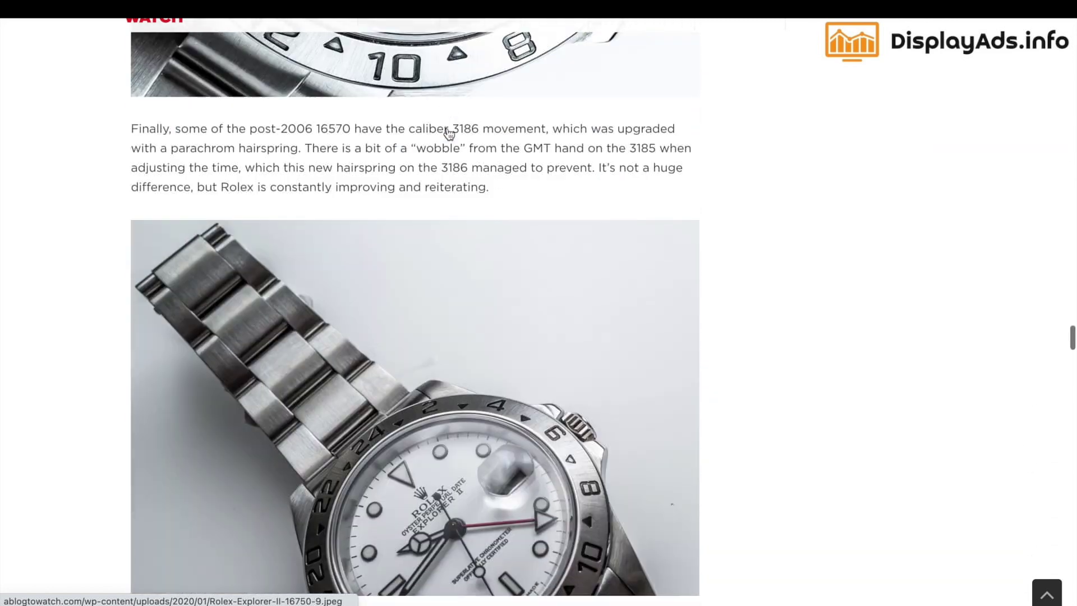
scroll(449, 133, down, 12)
scroll(448, 133, up, 8)
scroll(449, 133, down, 13)
scroll(446, 127, down, 3)
scroll(447, 127, up, 7)
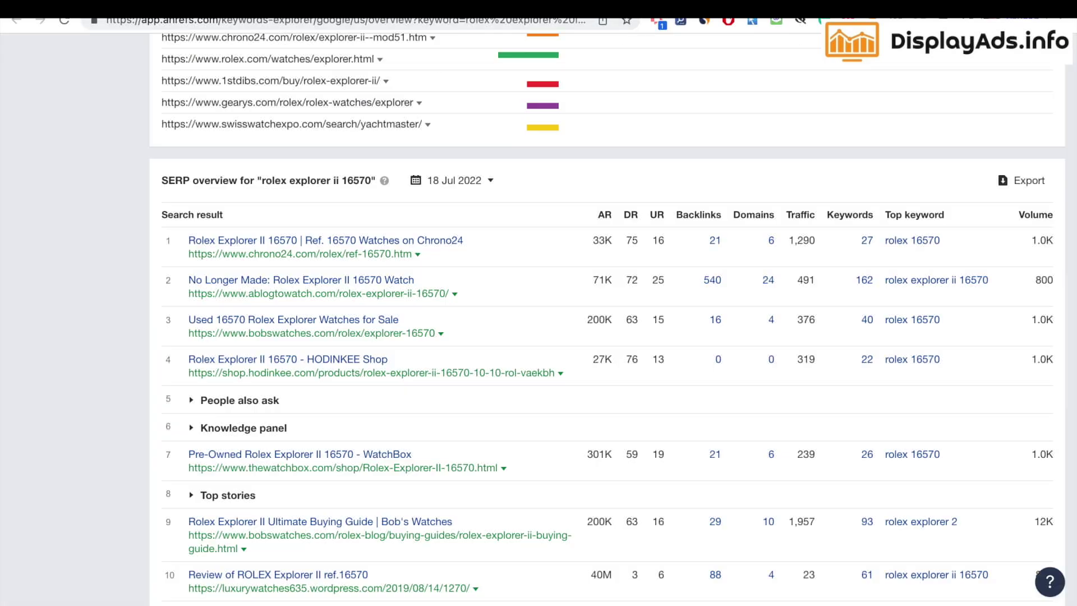
Step: Return to the keyword overview and check the SERP results' domain ratings, backlinks and traffic, ending at the main keyword metrics
scroll(587, 188, down, 1)
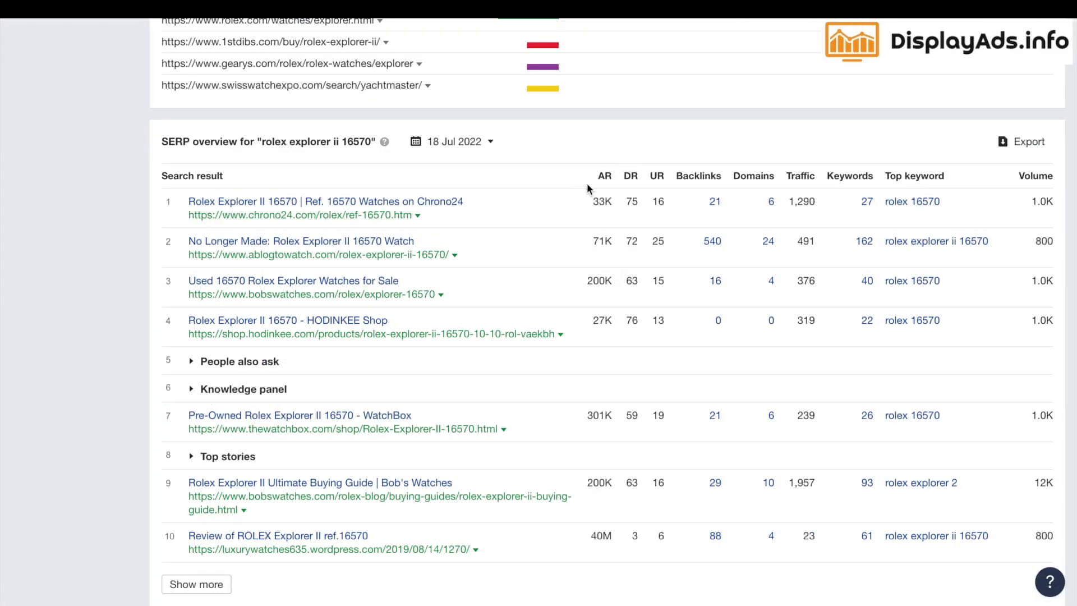
scroll(609, 253, down, 2)
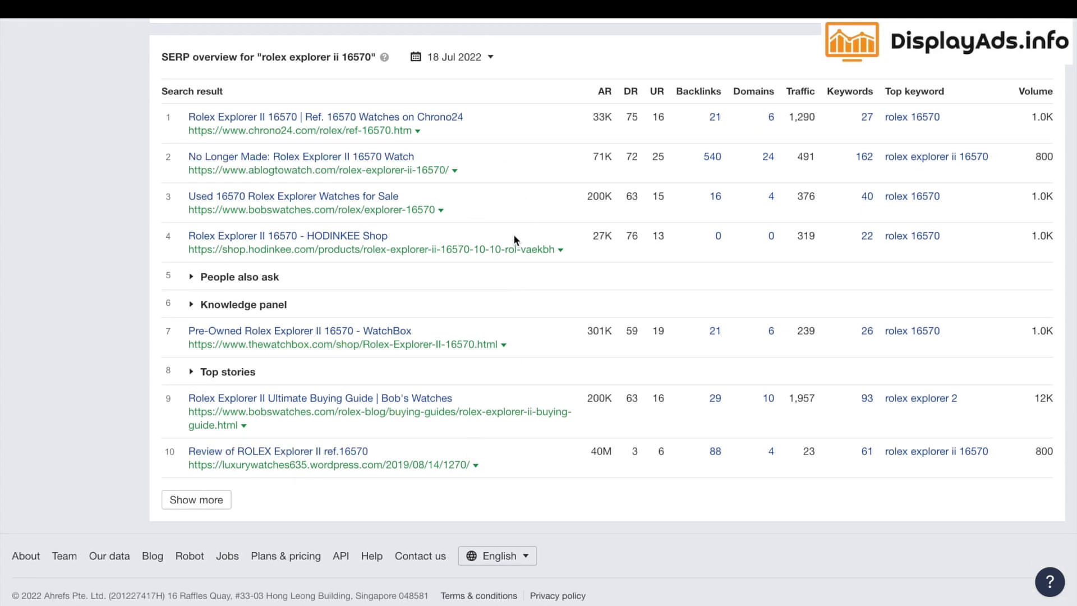
scroll(362, 384, up, 8)
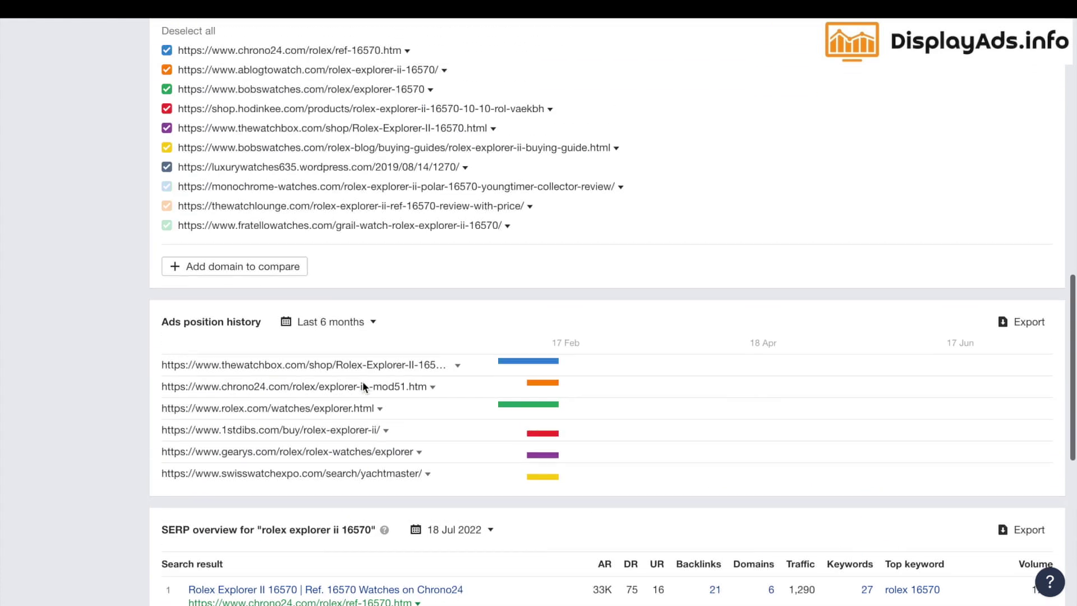
scroll(362, 382, up, 20)
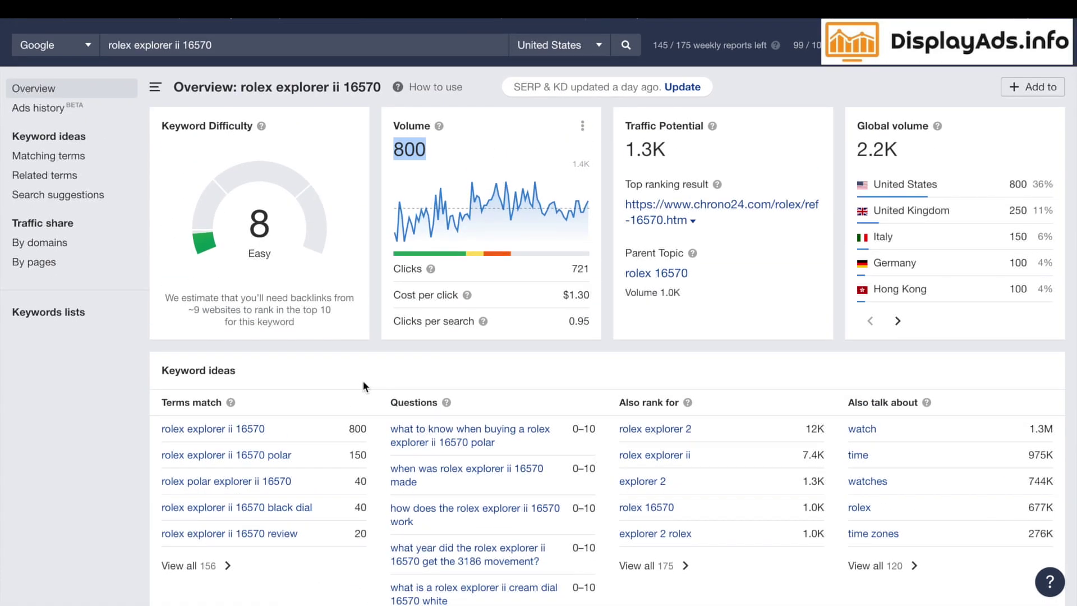
Step: Copy the keyword and search Google for allintitle:"rolex explorer ii 16570", then skim the top results
click(283, 47)
drag(283, 47, 105, 43)
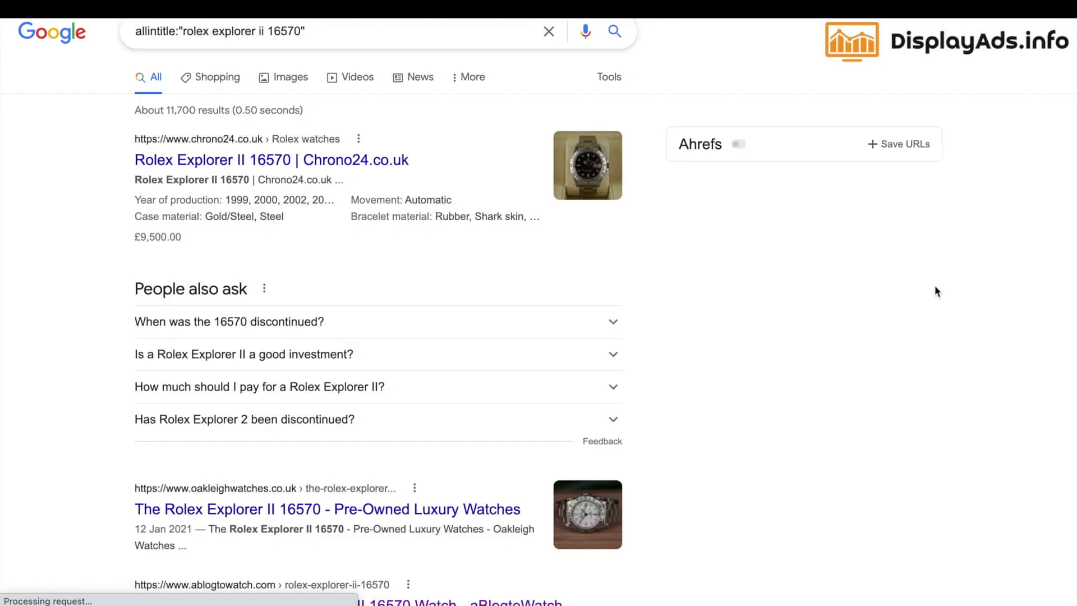
scroll(934, 286, down, 3)
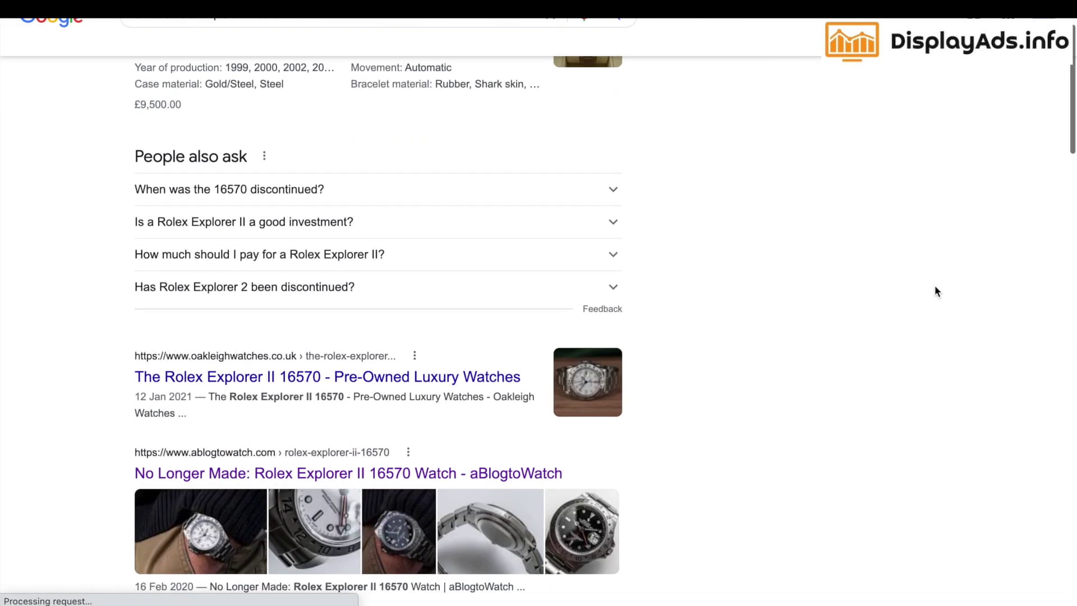
scroll(934, 286, up, 2)
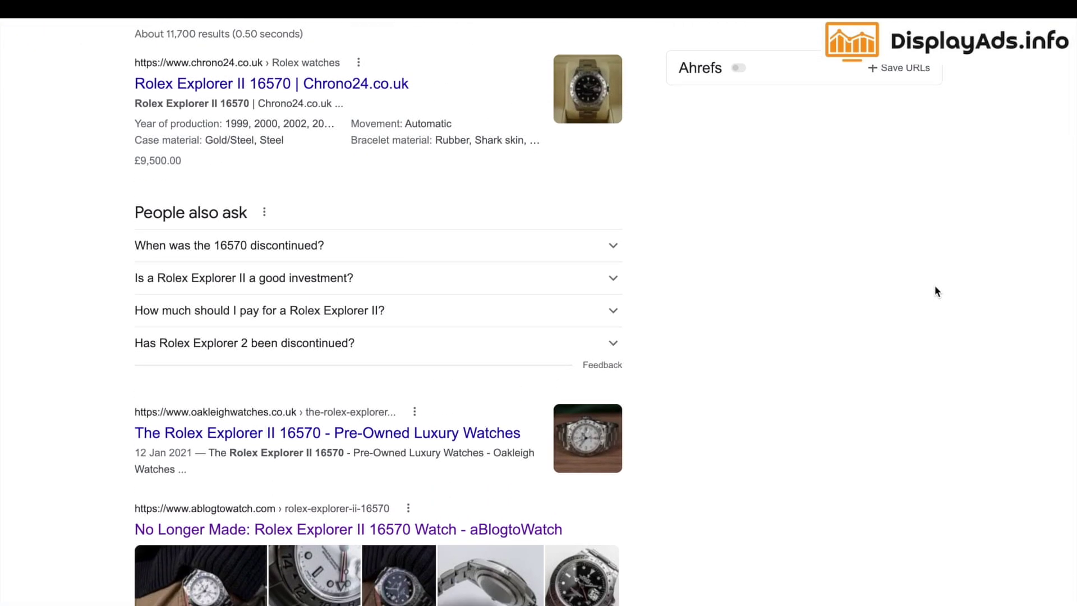
scroll(934, 291, up, 1)
scroll(934, 291, up, 1)
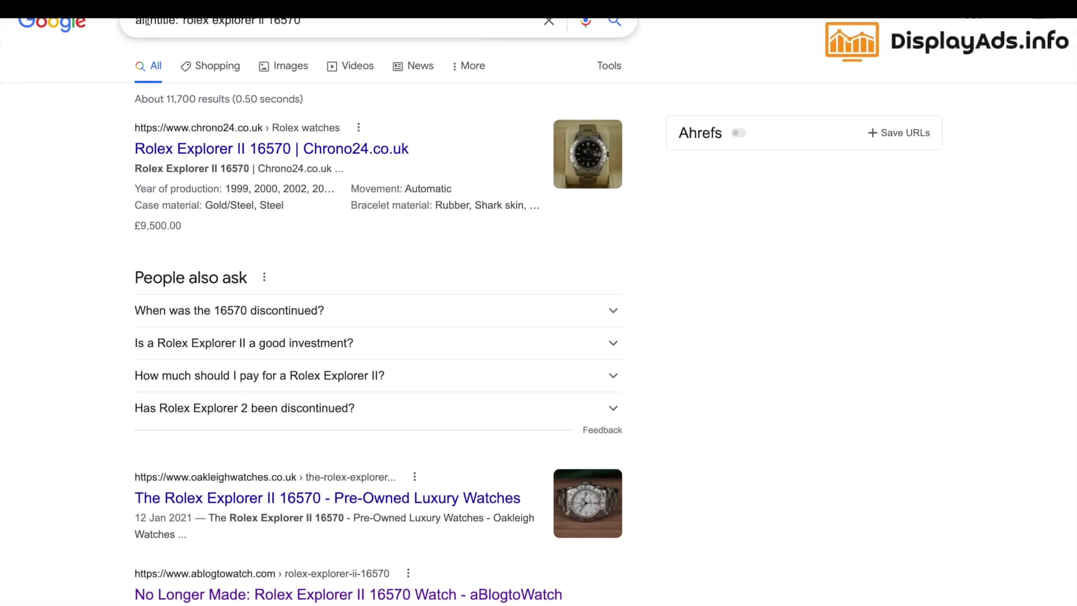
Step: Check the result count for the exact-title query and compare the quoted keyword with the titles of the ranking pages
drag(178, 21, 365, 25)
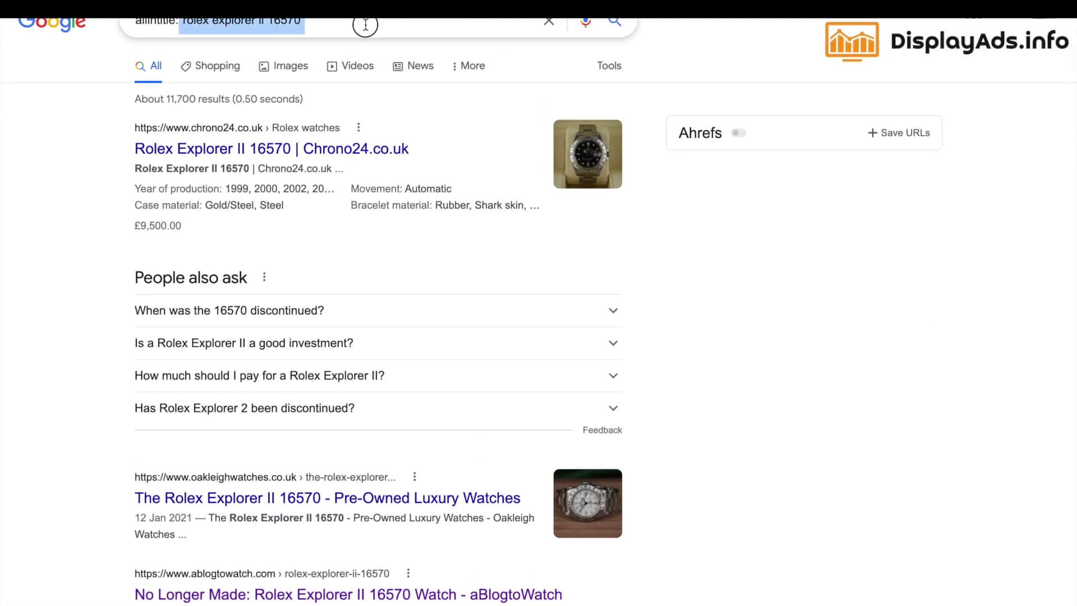
click(5, 269)
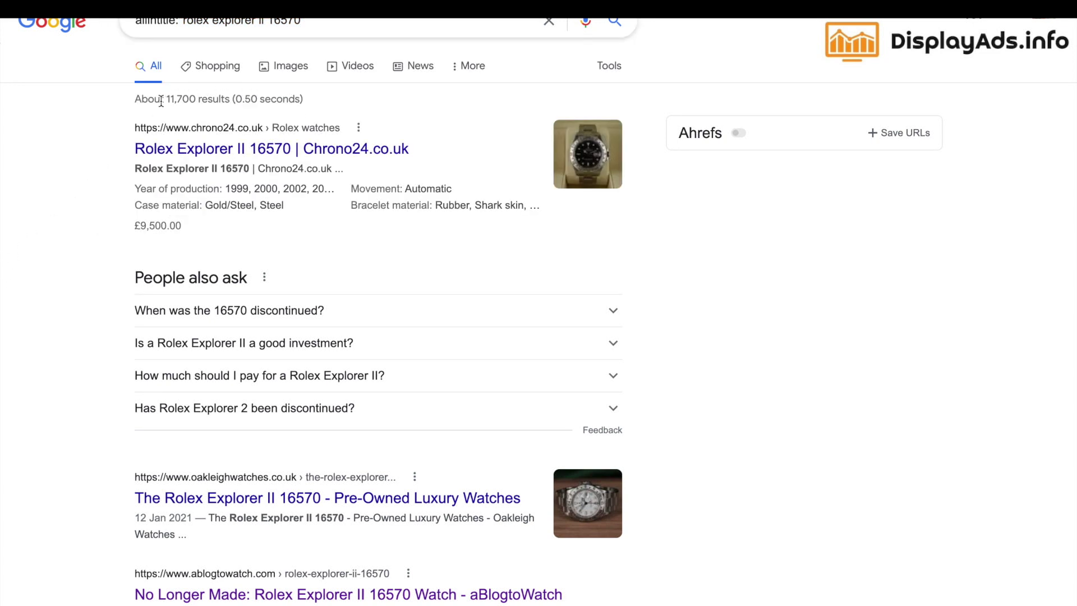
drag(168, 101, 198, 97)
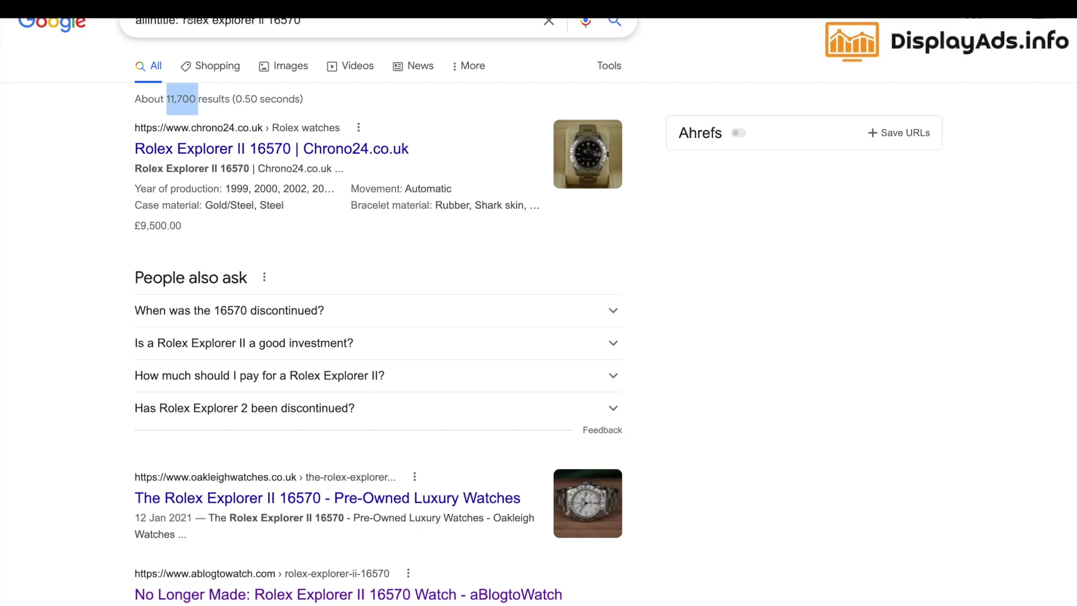
drag(186, 21, 326, 22)
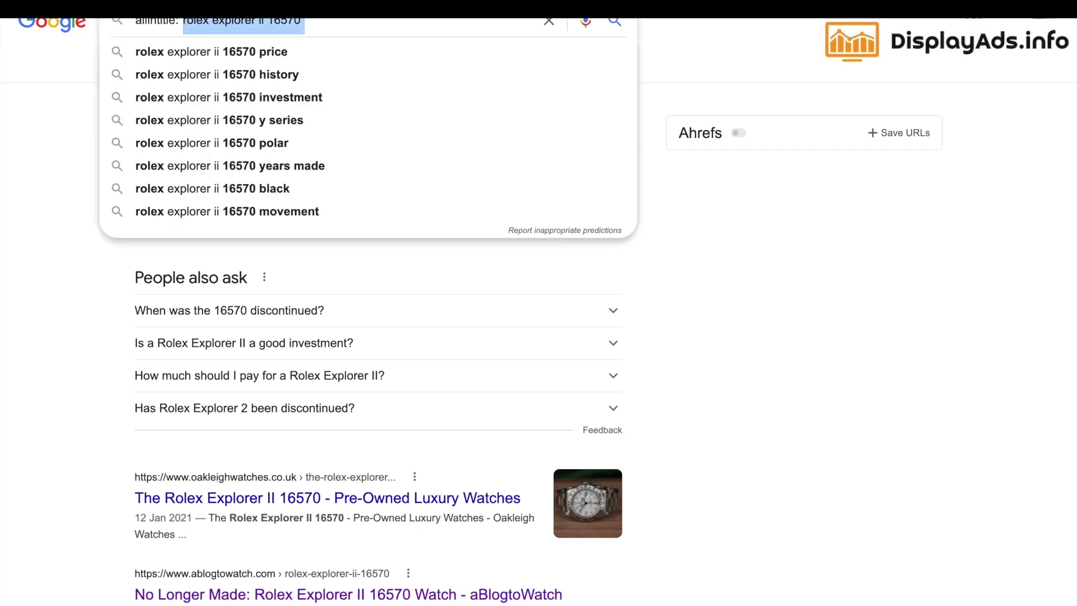
click(75, 352)
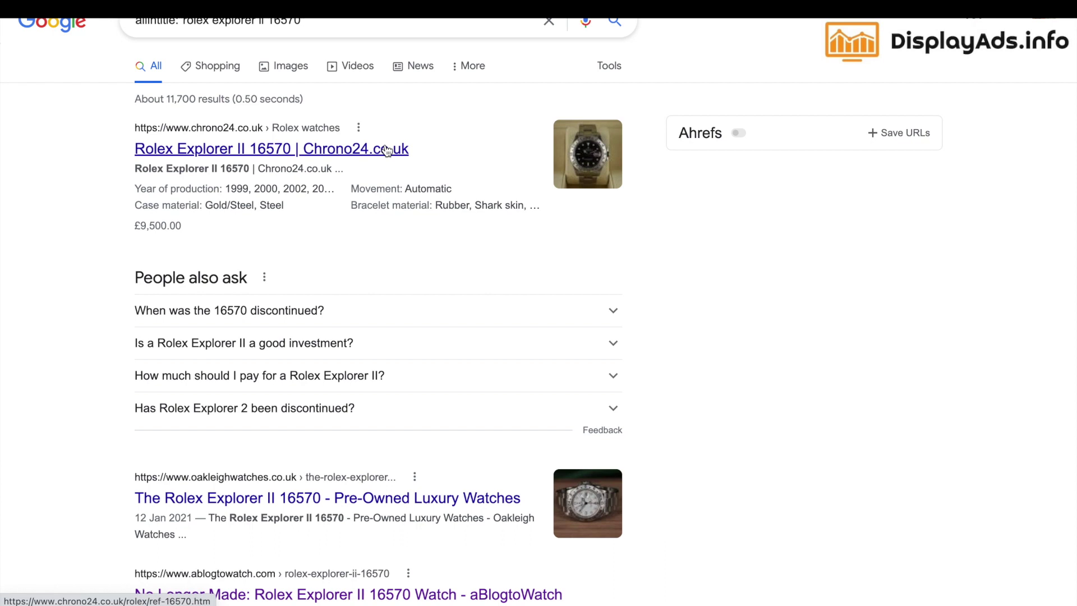
scroll(422, 92, down, 2)
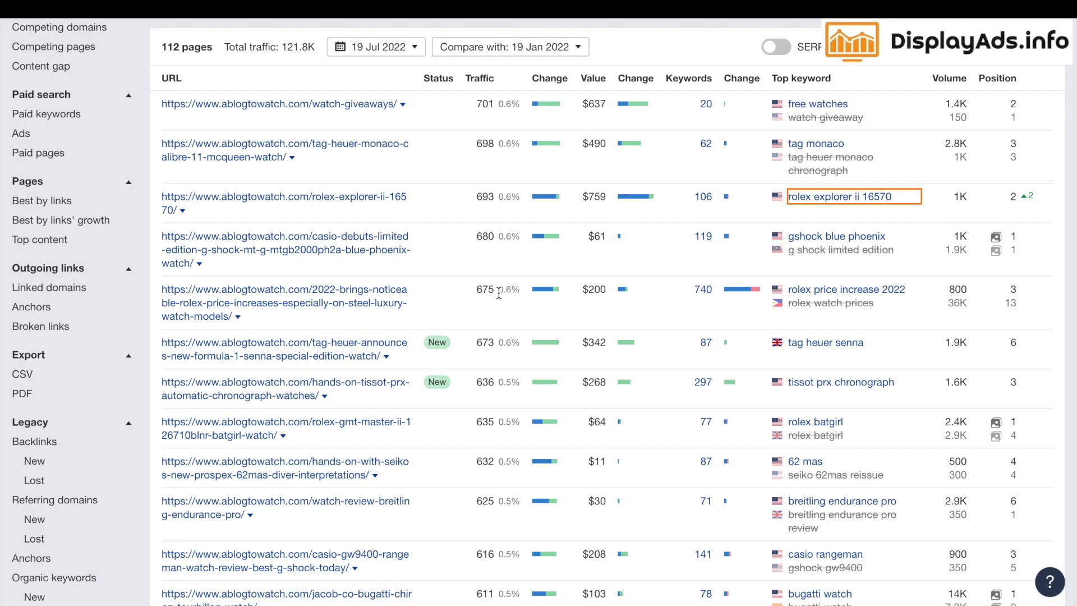
Step: Return to aBlogtoWatch's top pages report in Ahrefs, skim the remaining second-page keywords, and go back to the first page of results
scroll(504, 264, down, 9)
scroll(503, 264, down, 8)
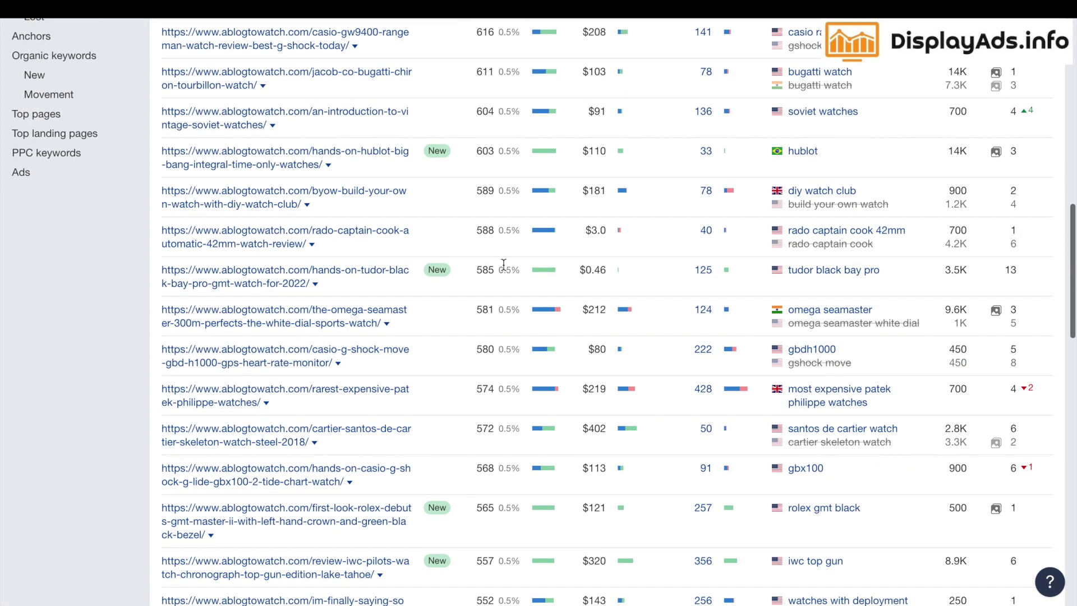
scroll(503, 264, down, 12)
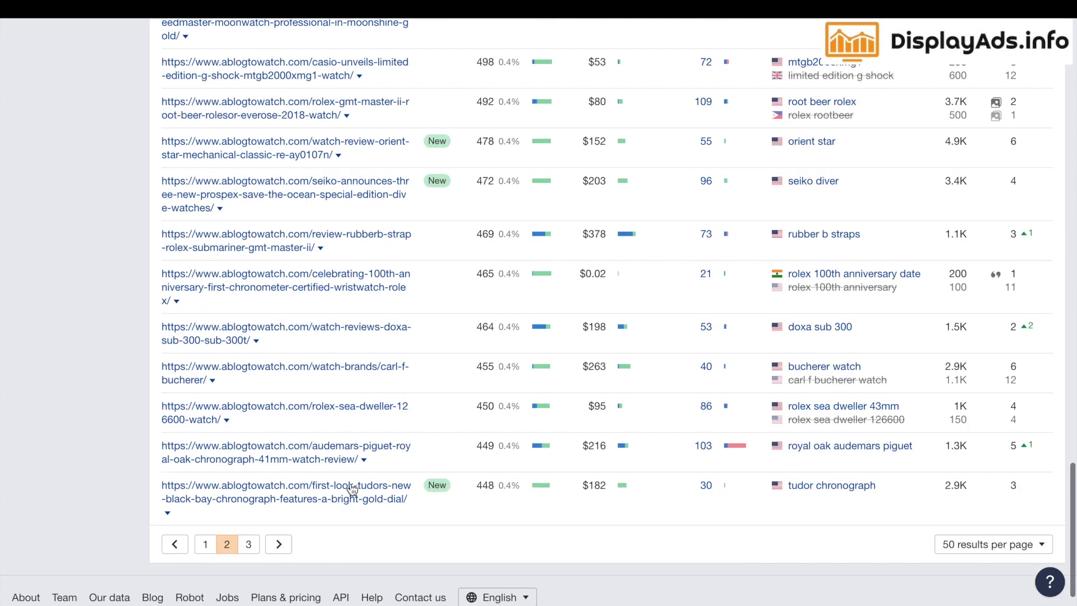
click(205, 544)
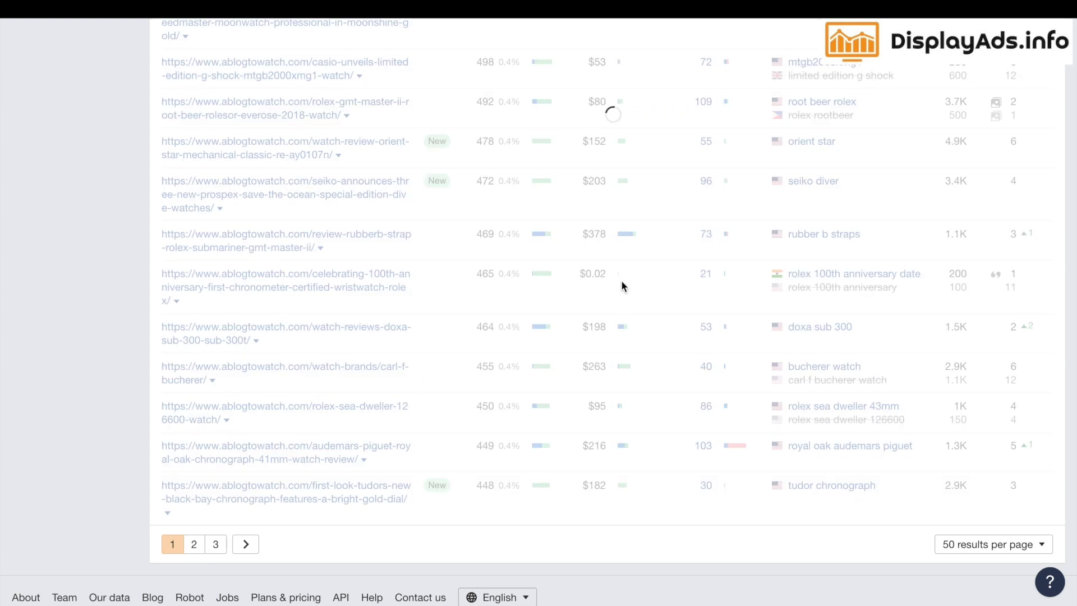
scroll(730, 247, down, 1)
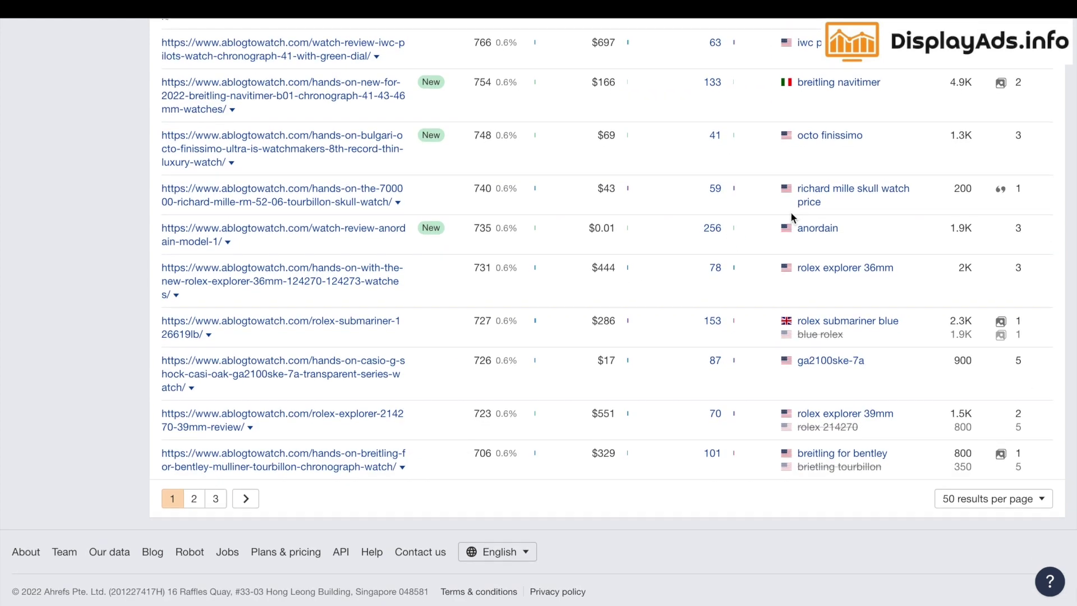
Step: Open the keyword overview for "richard mille skull watch price" and examine its difficulty, search volume, position history and SERP overview
click(837, 197)
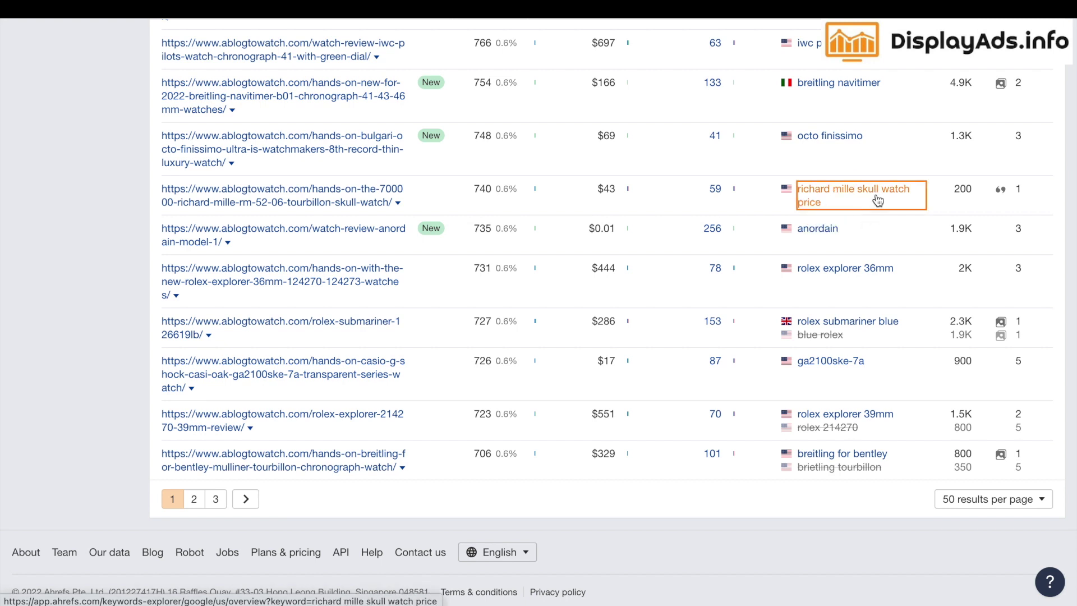
click(852, 209)
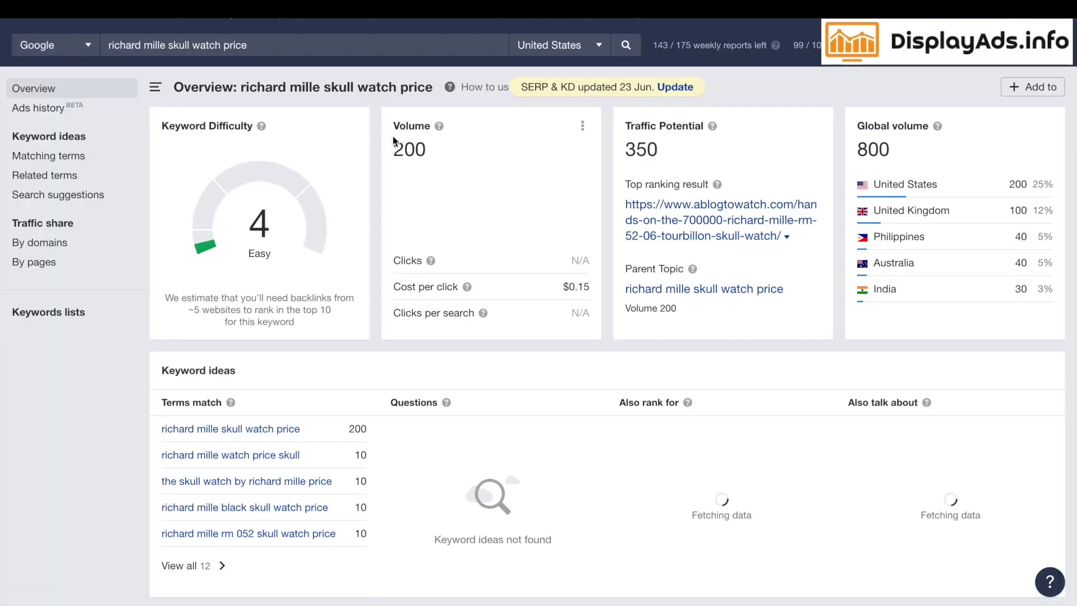
drag(439, 152, 375, 153)
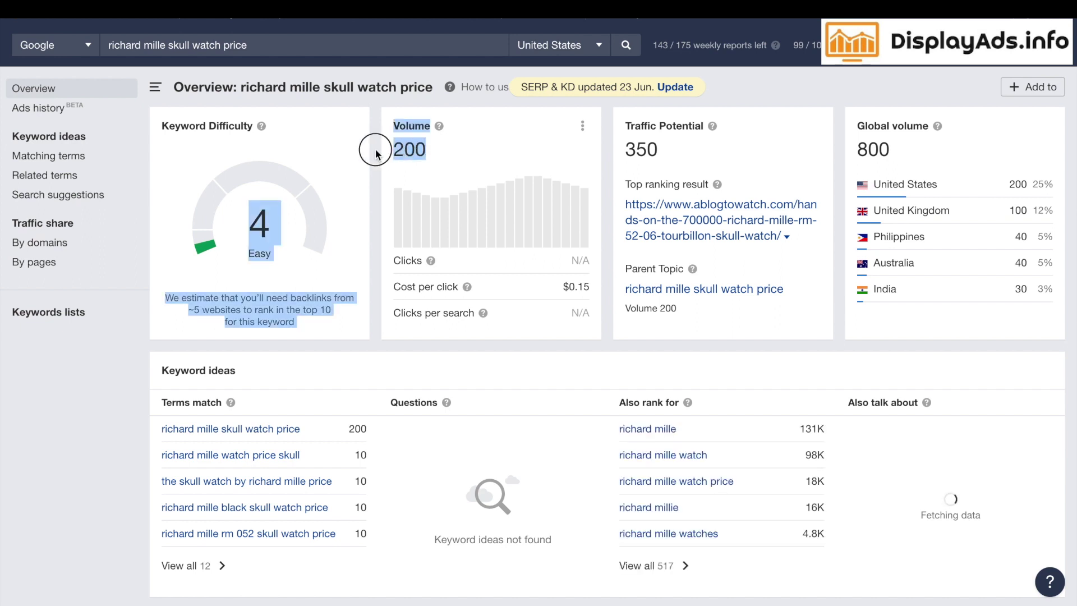
scroll(355, 247, down, 8)
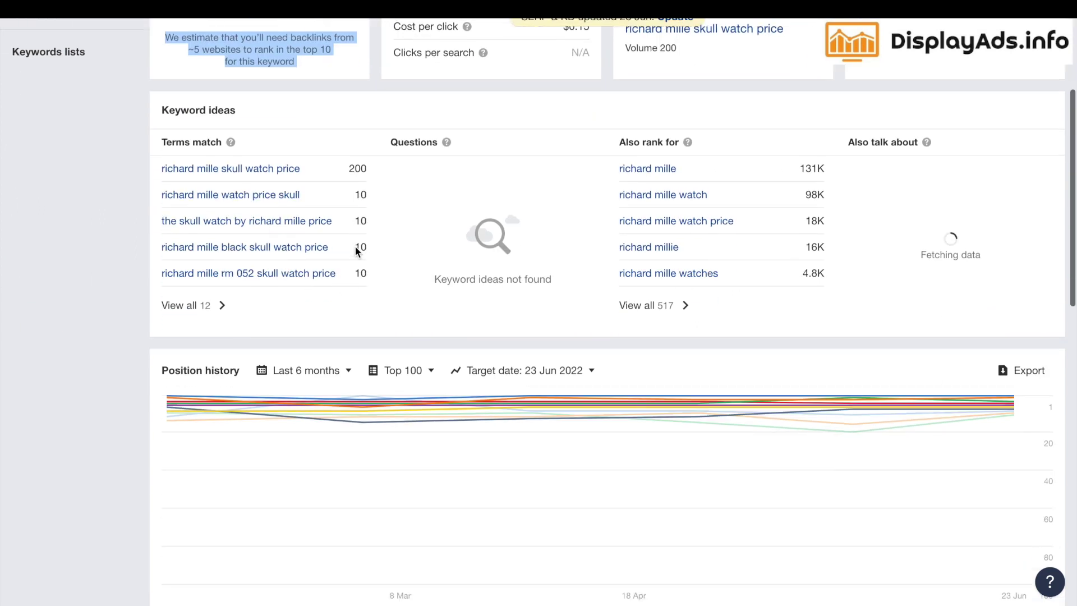
scroll(355, 247, down, 3)
scroll(355, 246, down, 5)
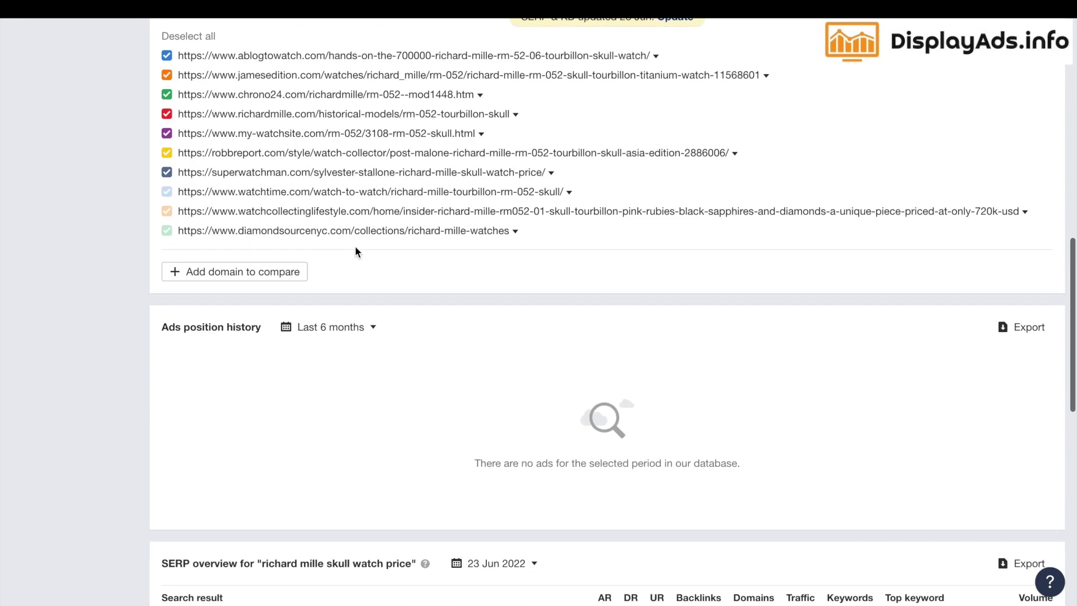
scroll(355, 250, down, 4)
scroll(361, 251, down, 2)
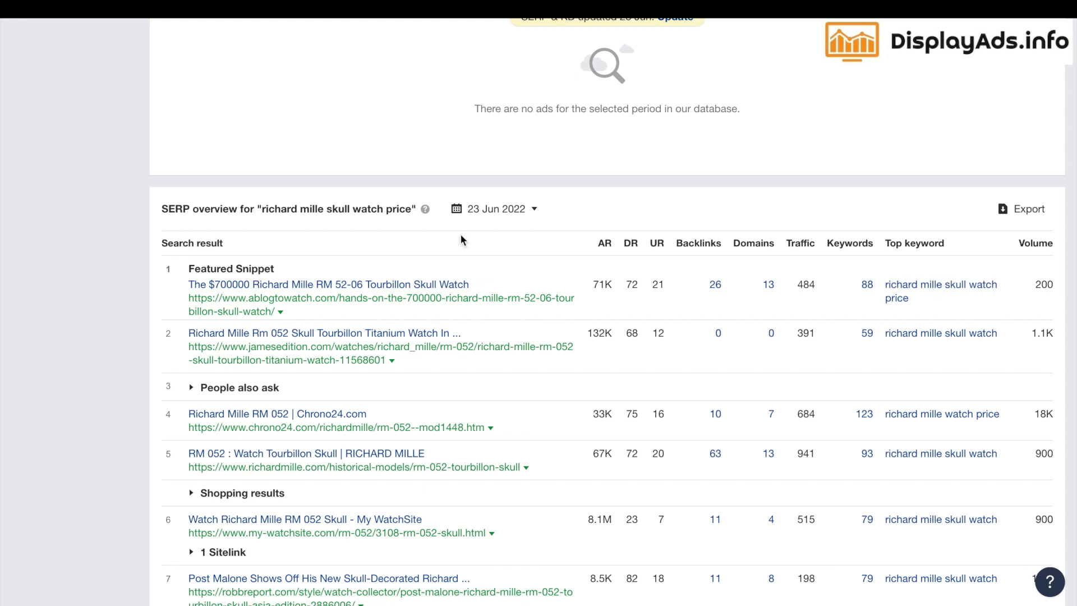
Step: Copy the keyword, search Google for allintitle:"richard mille skull watch price", and check how many results carry that exact title
scroll(618, 246, up, 20)
scroll(305, 131, down, 1)
click(264, 43)
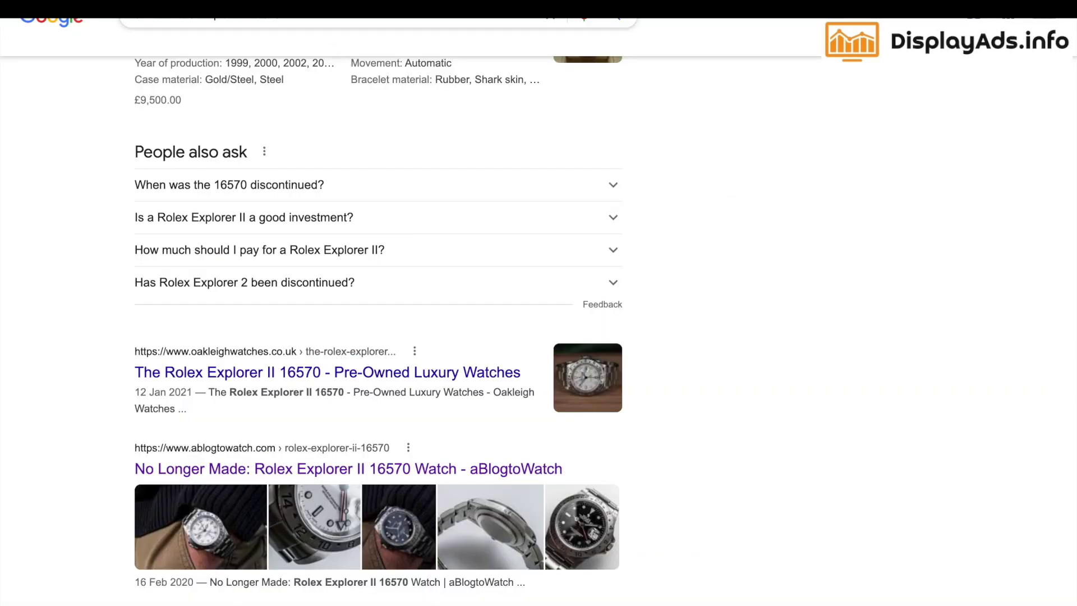
click(243, 23)
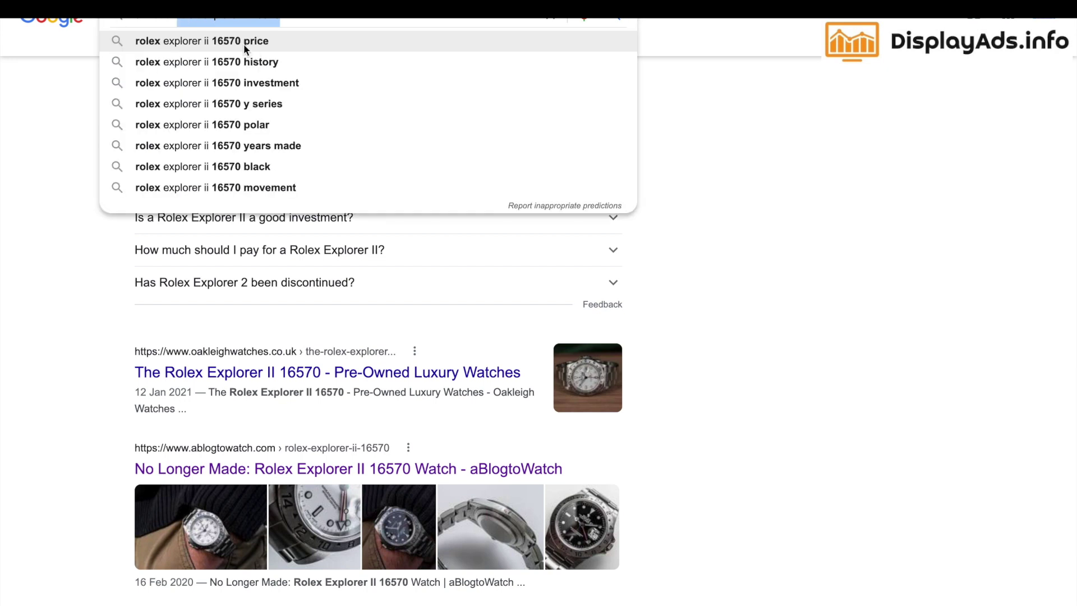
click(252, 46)
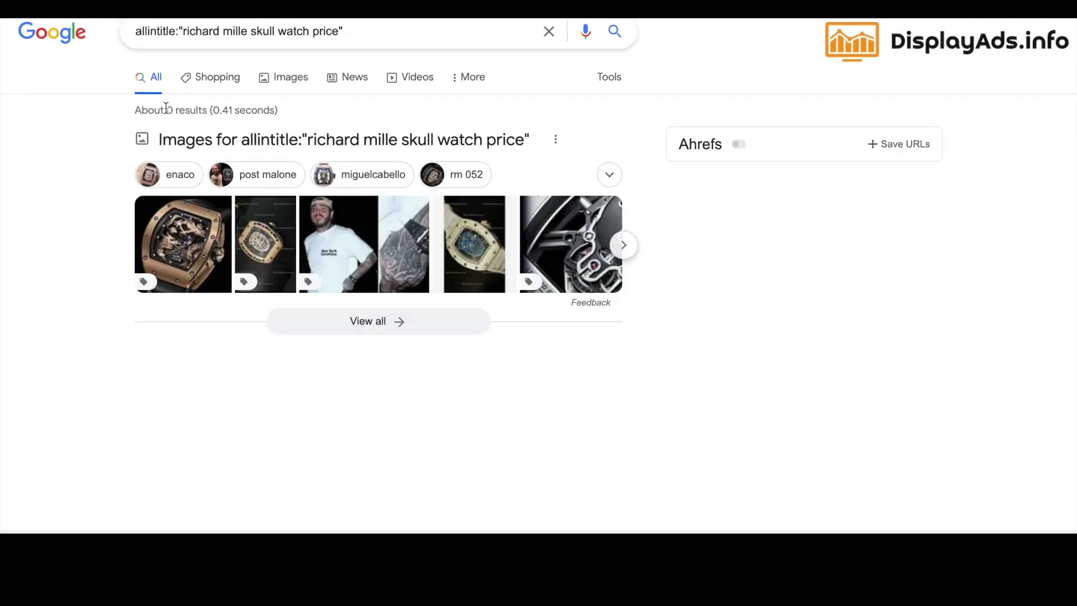
click(175, 110)
drag(175, 110, 164, 109)
drag(333, 31, 184, 45)
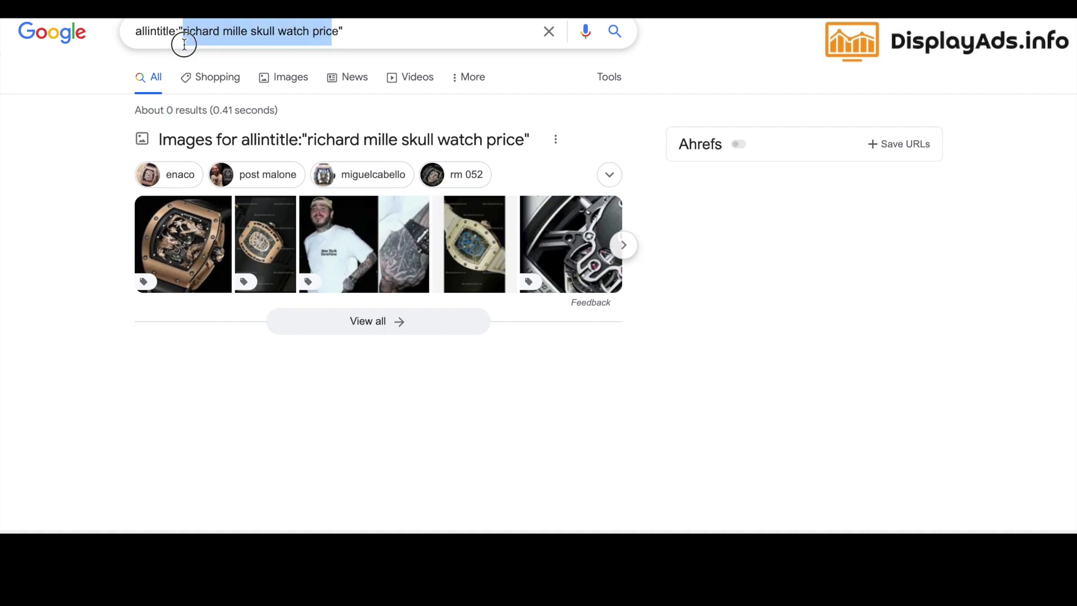
click(361, 37)
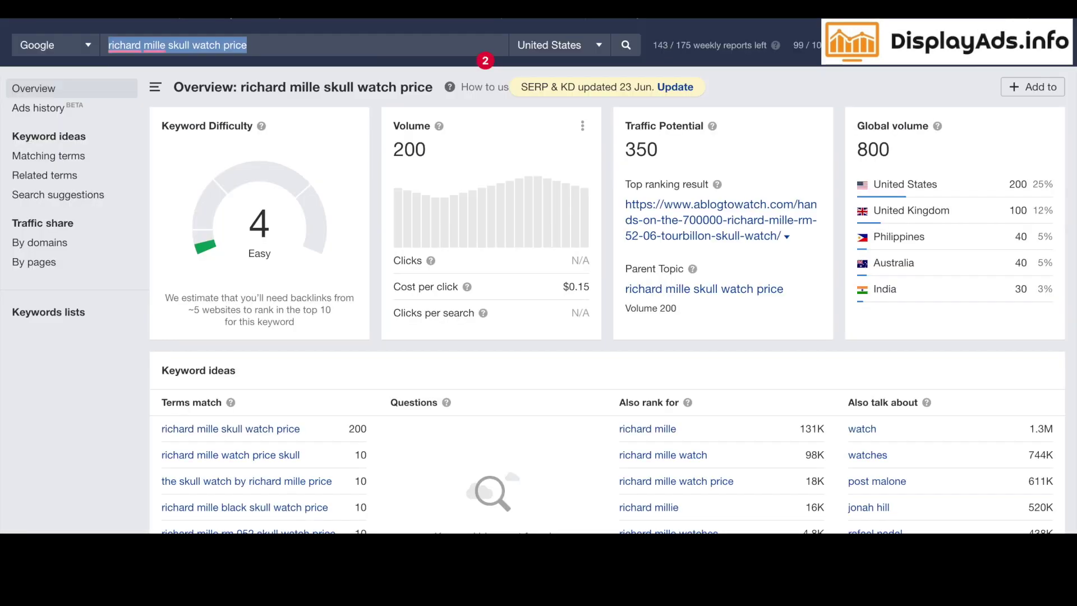
Step: Return to the "richard mille skull watch price" overview and compare the top SERP result's traffic with the keyword's search volume
scroll(493, 202, down, 15)
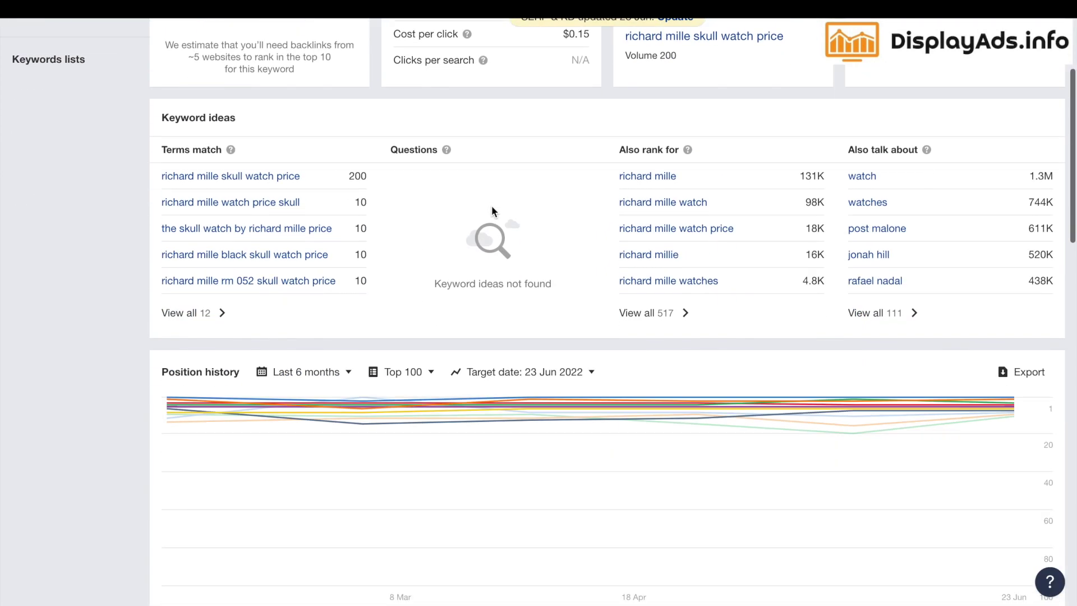
scroll(492, 206, down, 3)
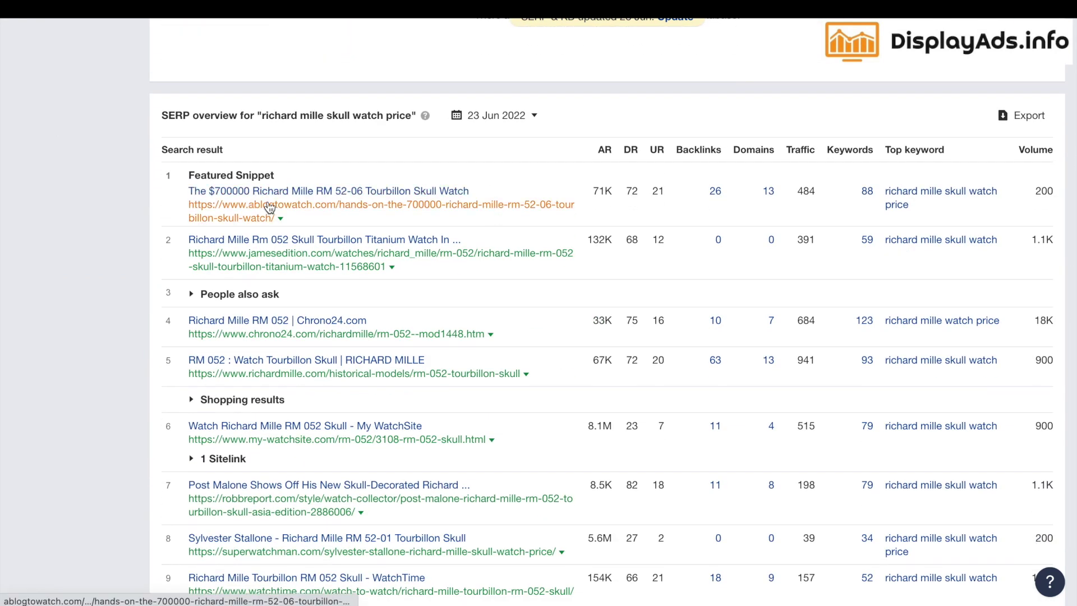
drag(810, 185, 802, 188)
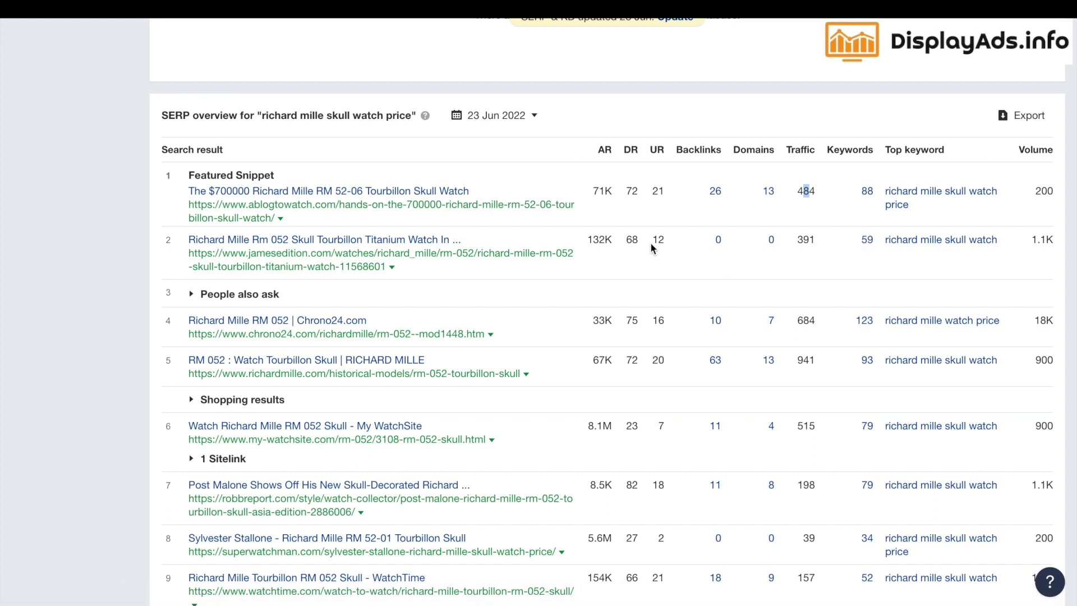
scroll(650, 242, up, 15)
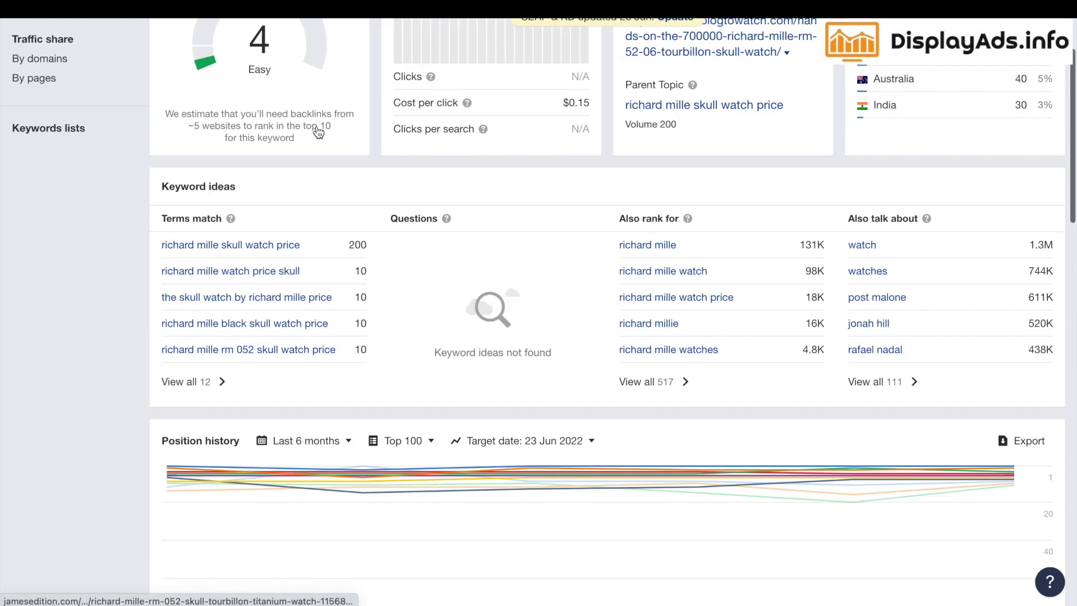
scroll(318, 132, up, 4)
drag(443, 148, 393, 147)
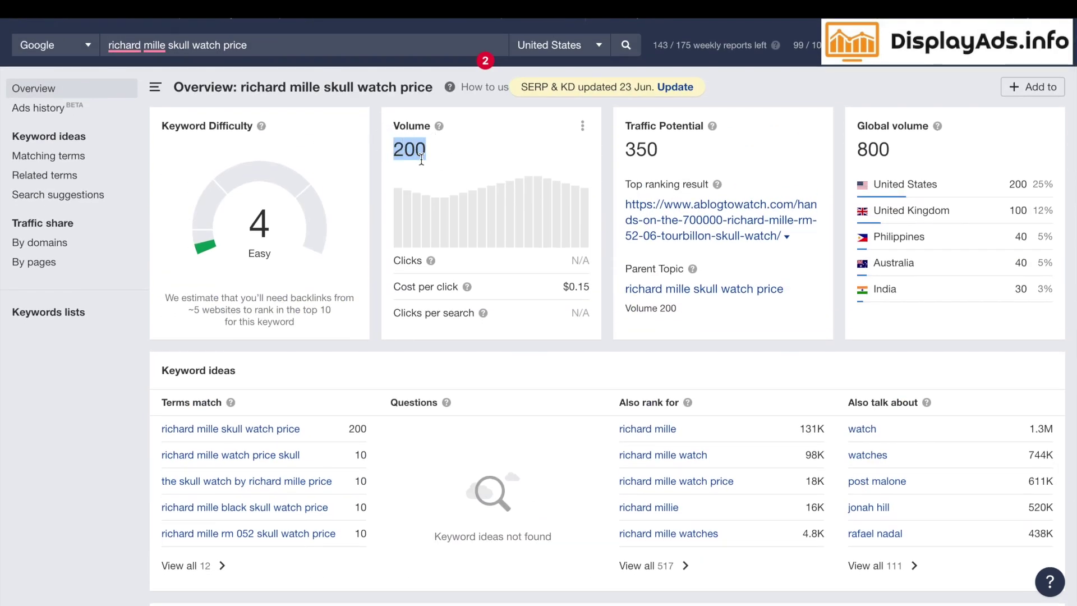
drag(233, 88, 424, 90)
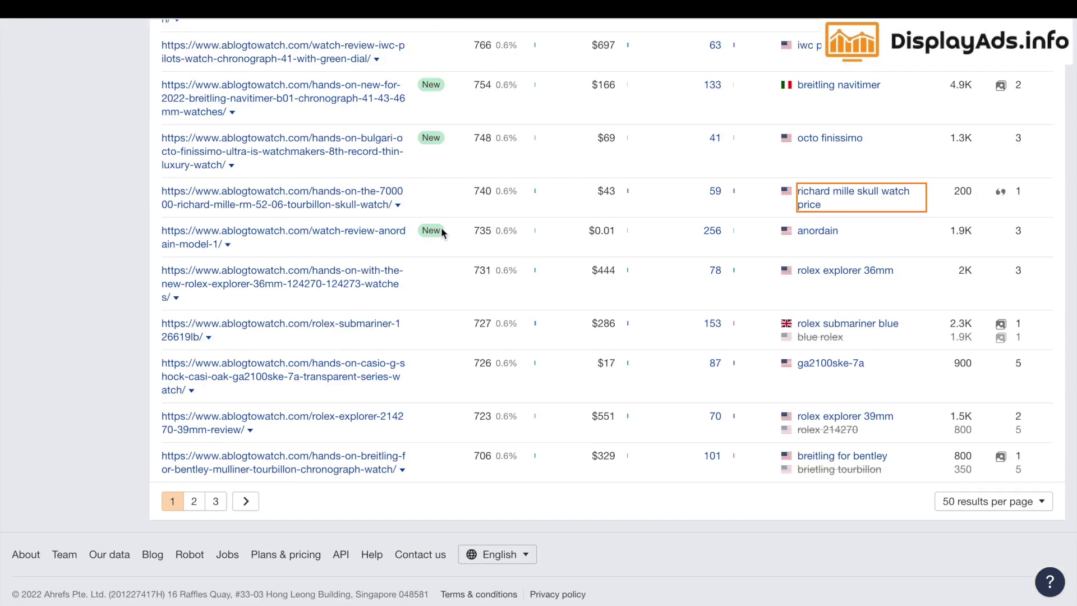
Step: Go back to aBlogtoWatch's top pages report and review the traffic and top keywords of the highest-traffic pages
scroll(440, 230, up, 8)
scroll(441, 228, up, 20)
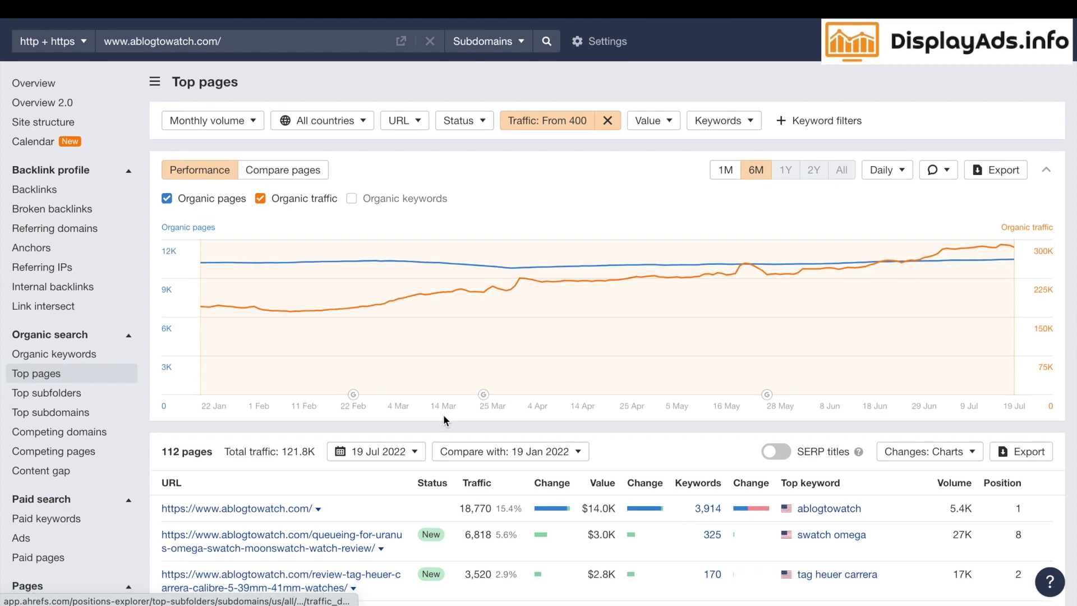
scroll(751, 280, down, 4)
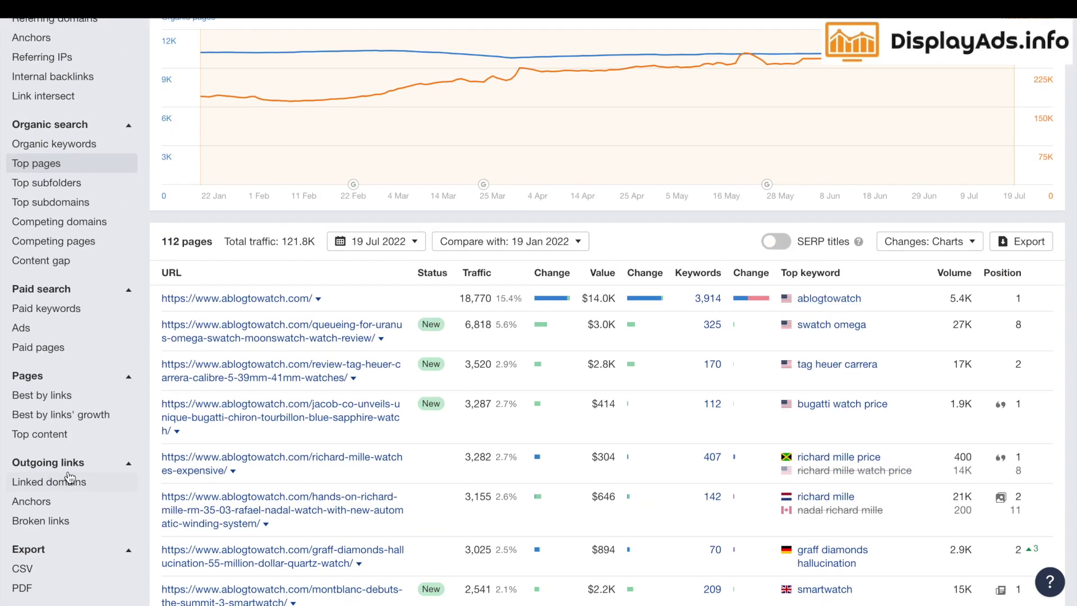
scroll(320, 372, down, 5)
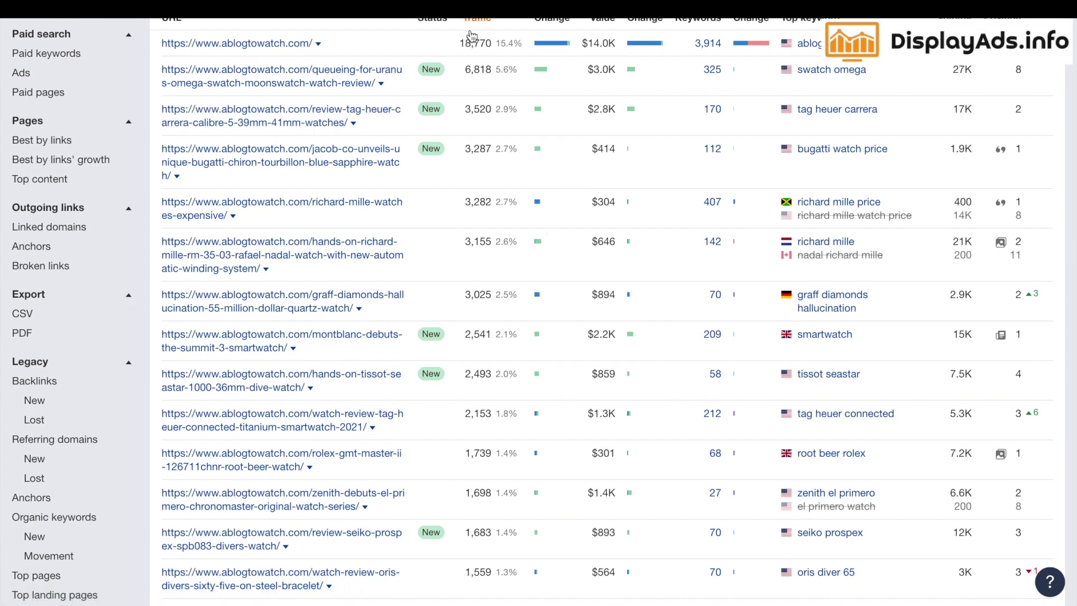
scroll(473, 361, up, 8)
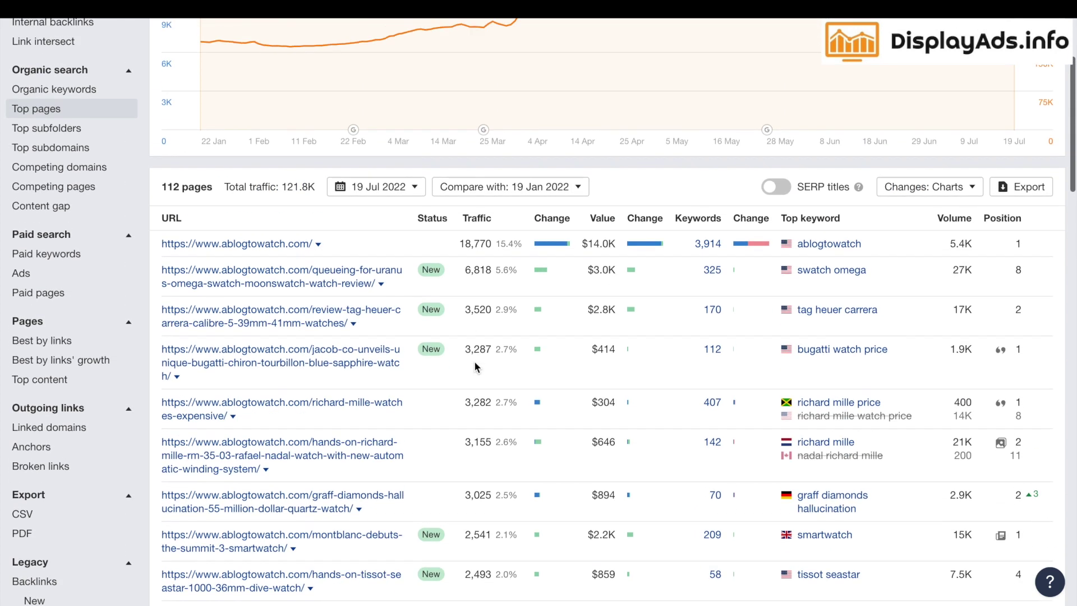
Step: Review the remaining pages in aBlogtoWatch's top pages report, comparing their traffic, top keywords and search volumes
scroll(526, 220, down, 7)
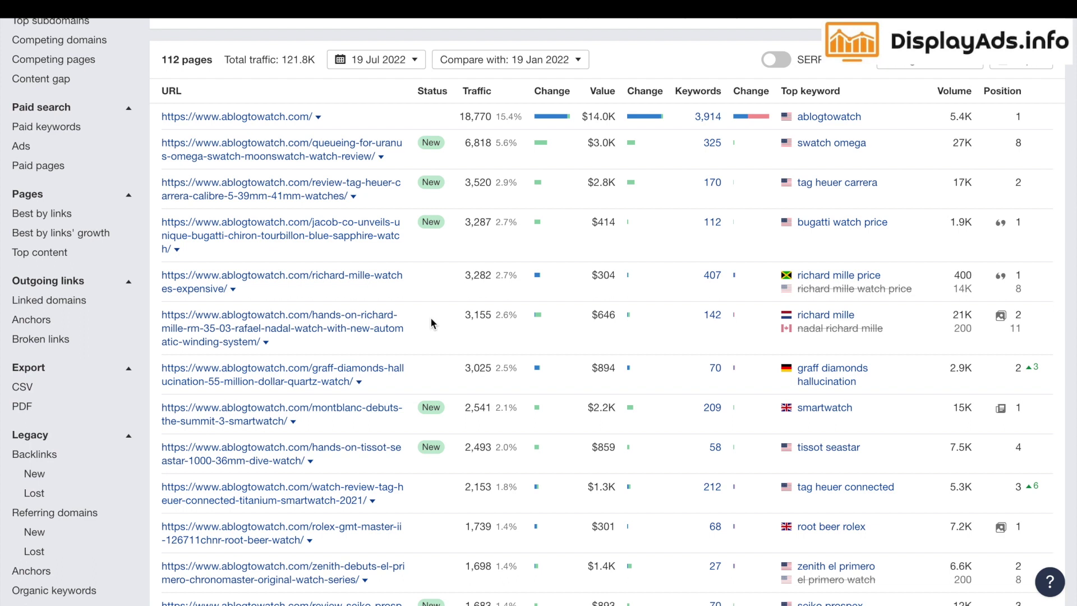
scroll(505, 317, down, 3)
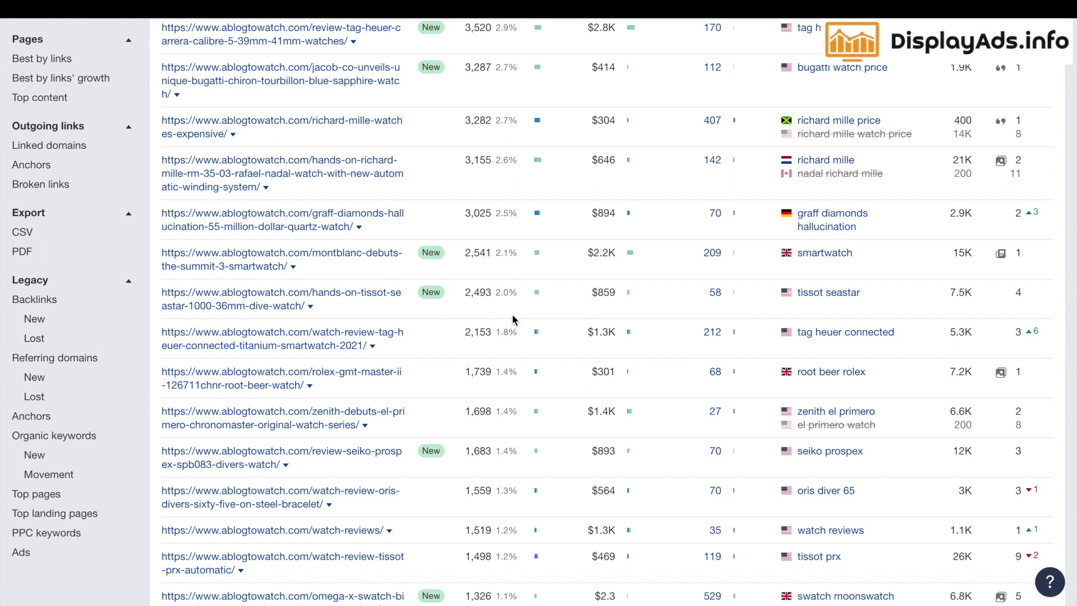
mouse_move(550, 258)
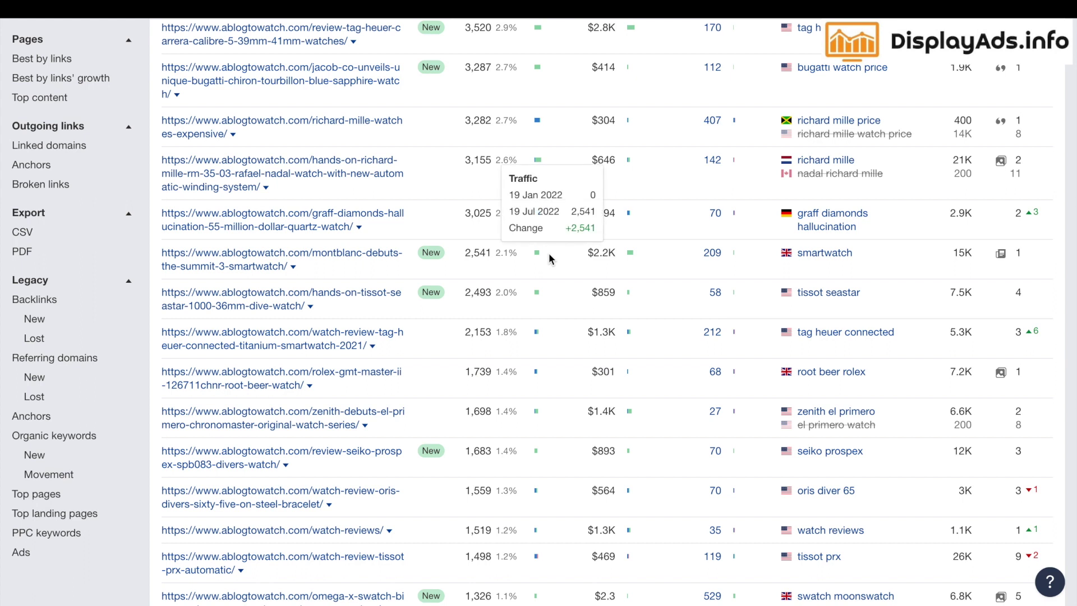
scroll(487, 275, down, 3)
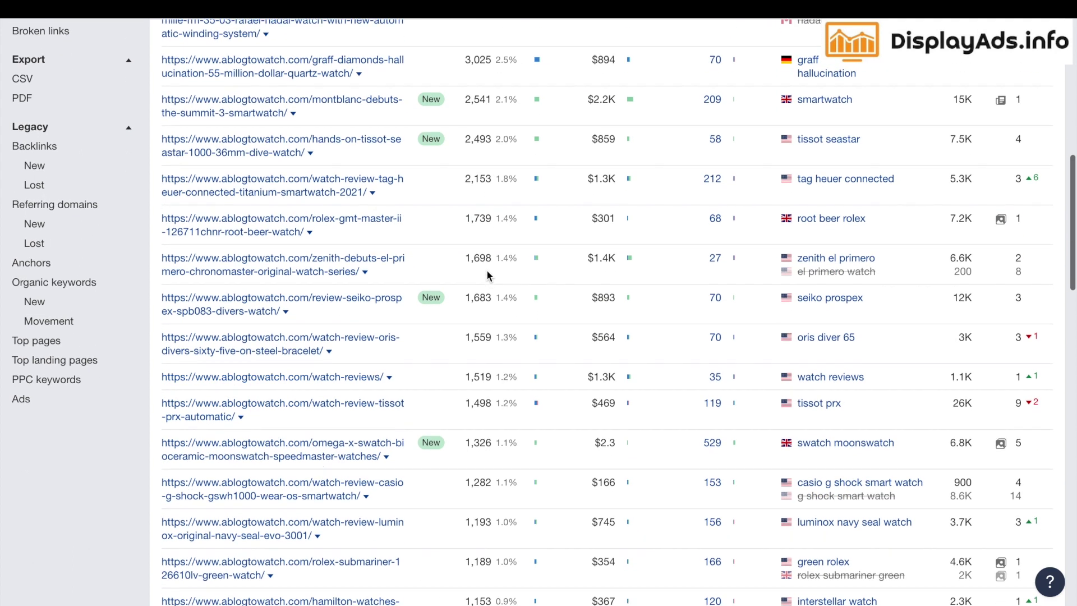
scroll(488, 275, down, 4)
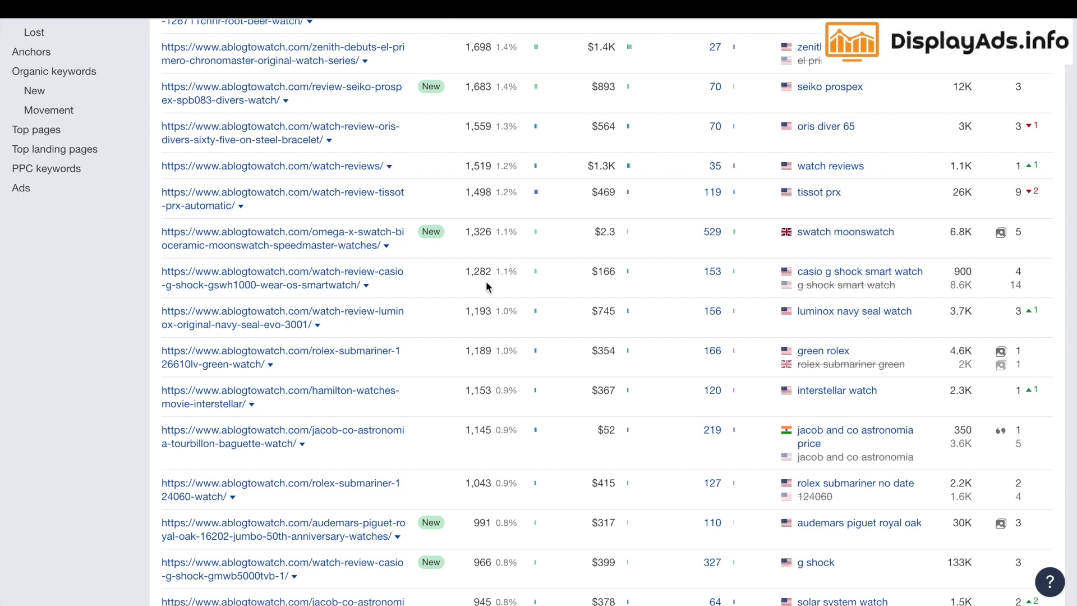
scroll(486, 286, down, 3)
scroll(487, 286, down, 4)
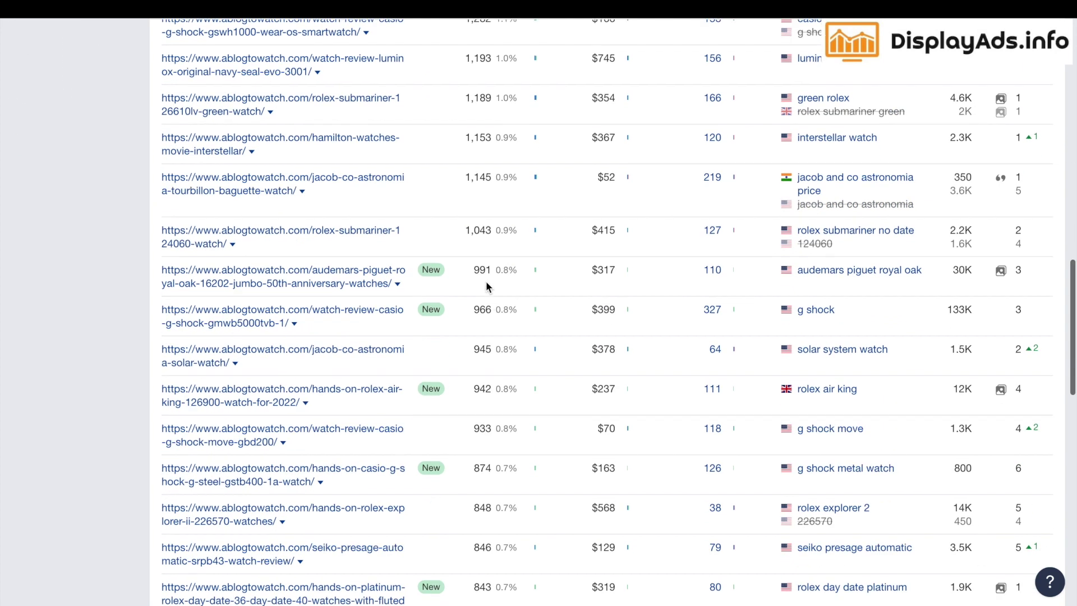
scroll(486, 286, down, 1)
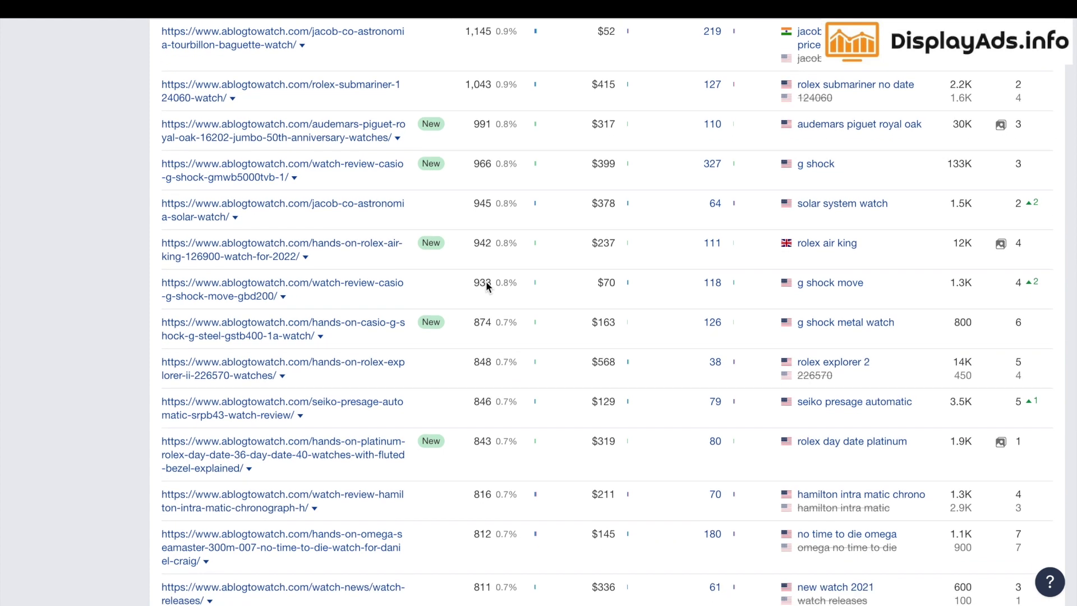
scroll(487, 282, down, 2)
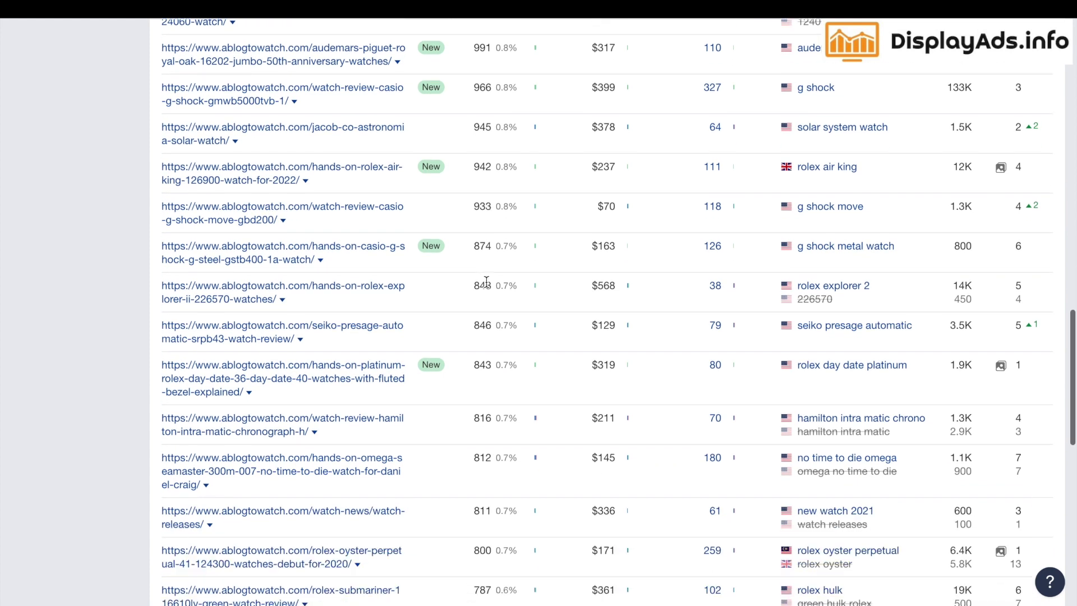
scroll(486, 281, down, 1)
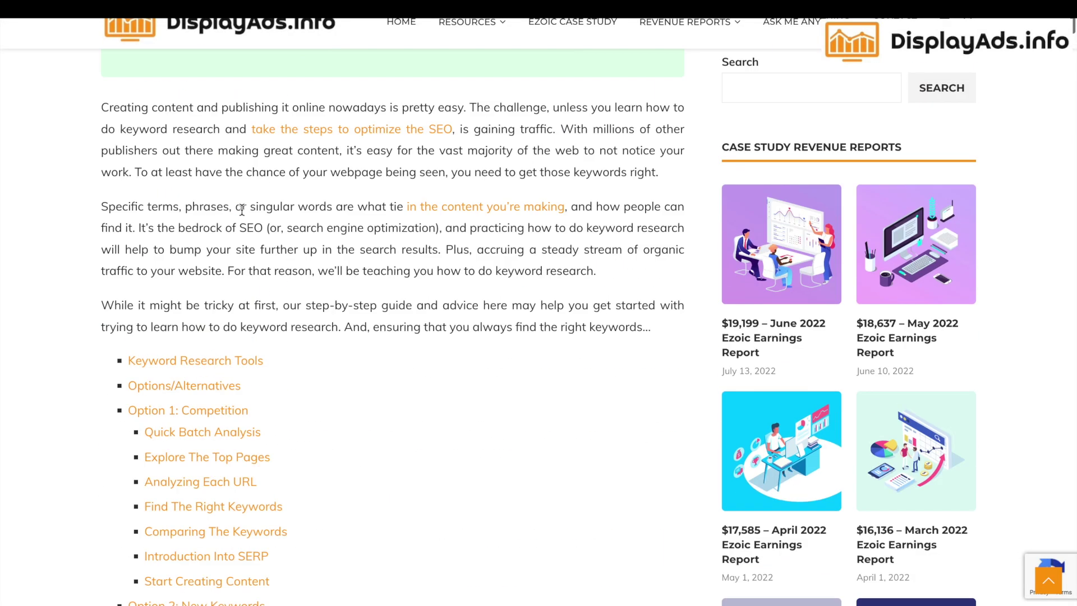
Step: Switch to the DisplayAds.info keyword research article, jump to "Option 2: New Keywords" and copy the sample keyword "Omega Moonwatch" from Step 1
scroll(241, 209, up, 8)
scroll(242, 210, down, 7)
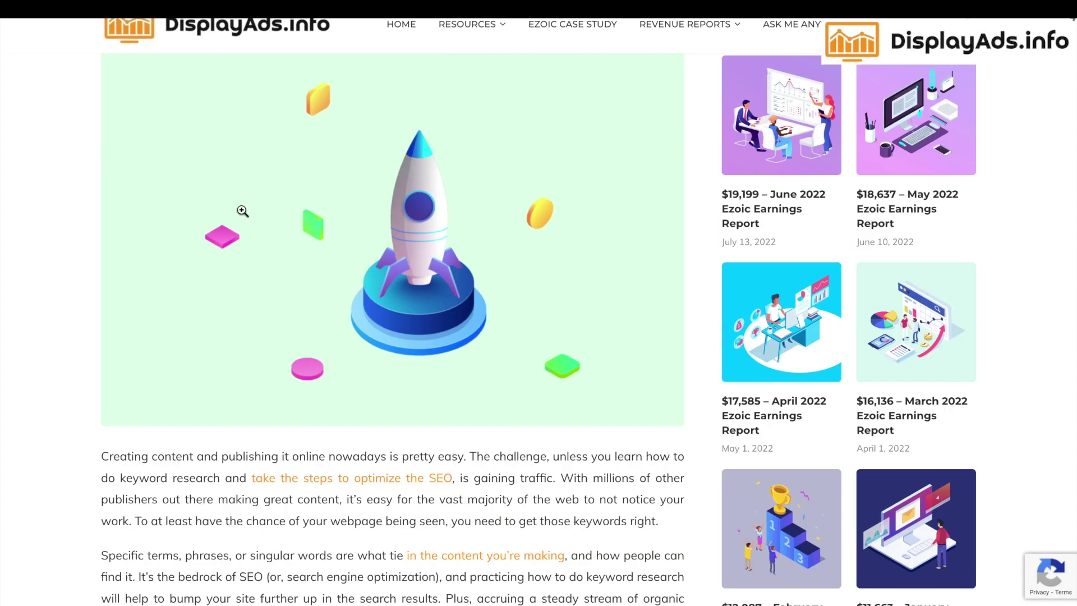
scroll(243, 211, down, 6)
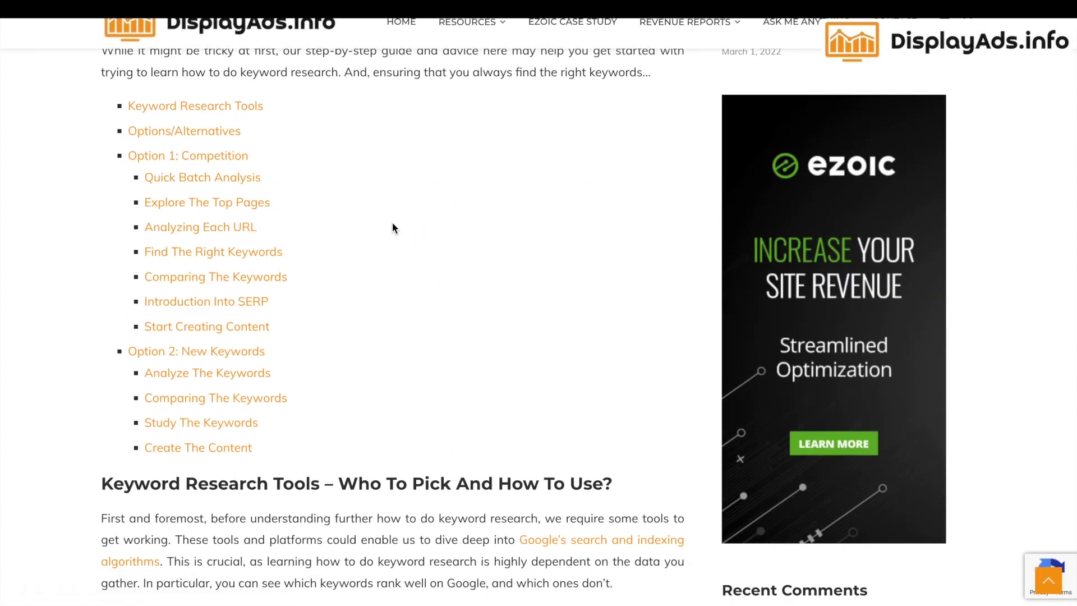
click(223, 358)
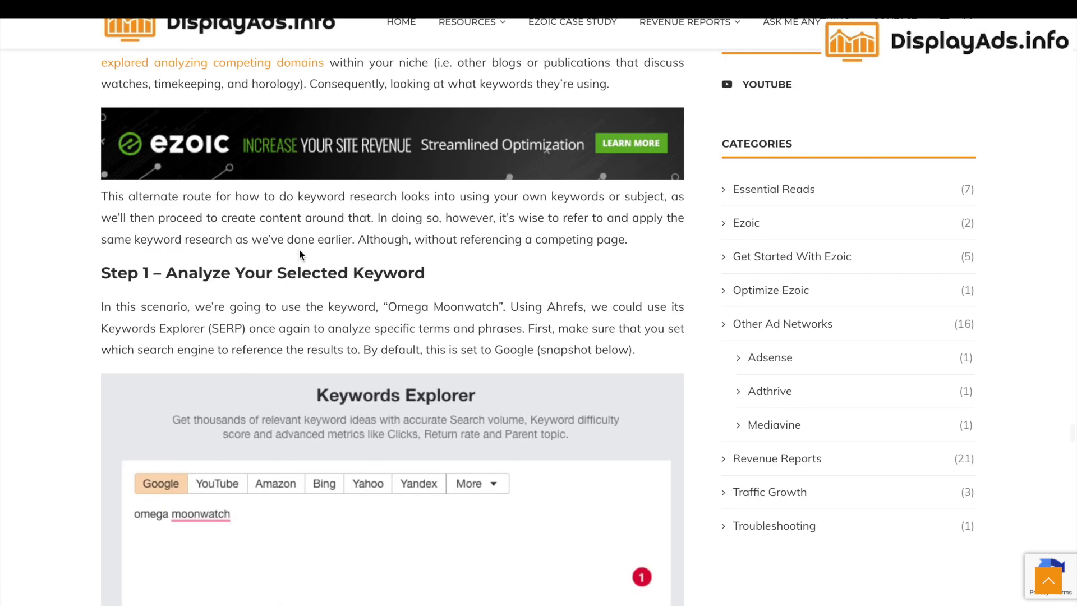
scroll(319, 248, down, 3)
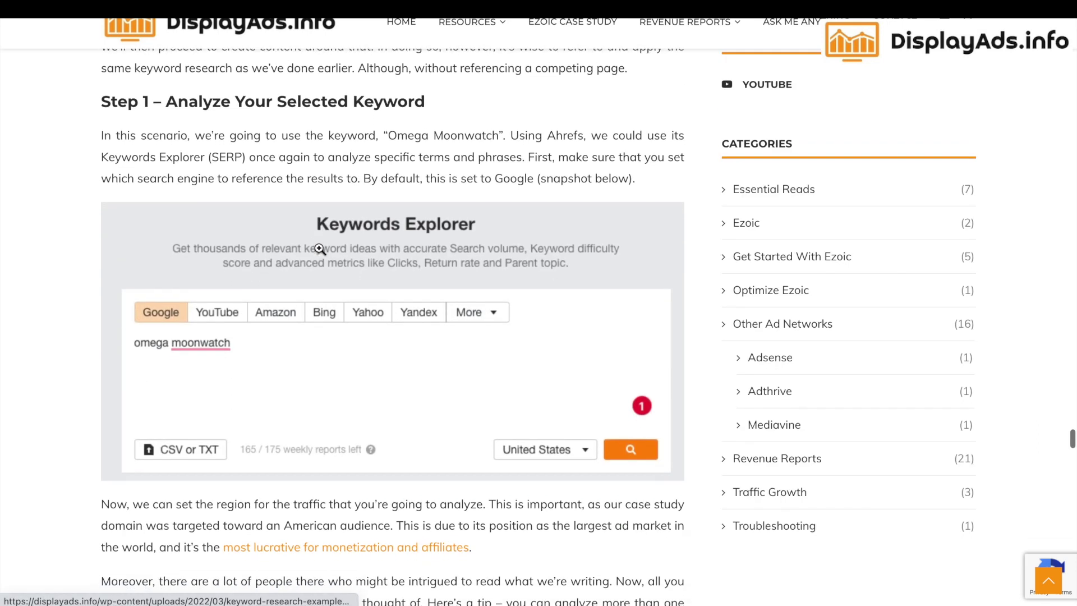
drag(388, 135, 497, 150)
key(ctrl+c)
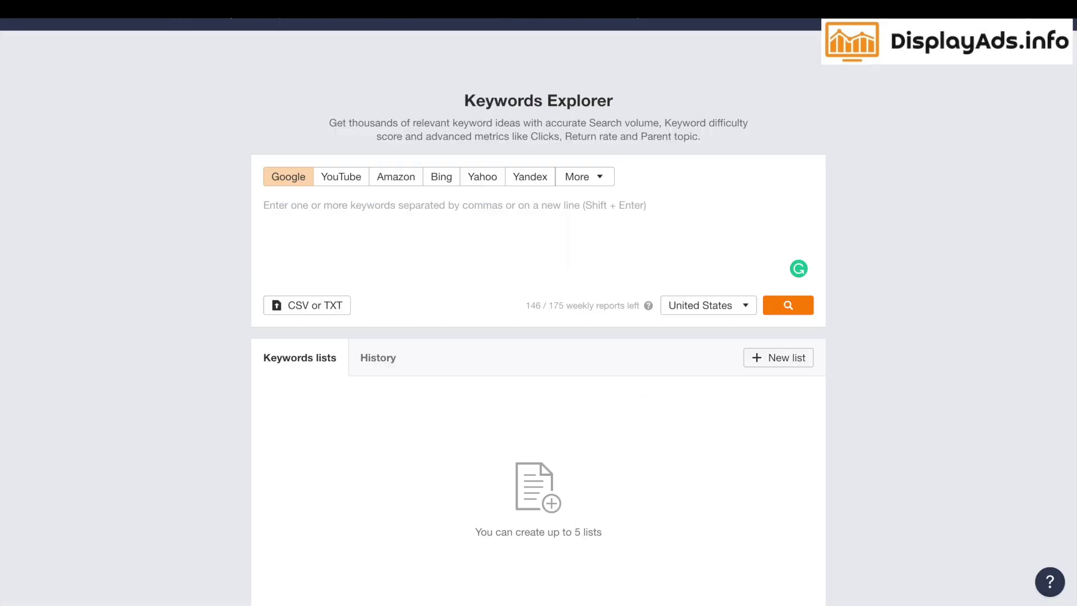
Step: Look up the copied keyword "Omega Moonwatch" in Ahrefs Keywords Explorer for Google in the United States
right_click(209, 16)
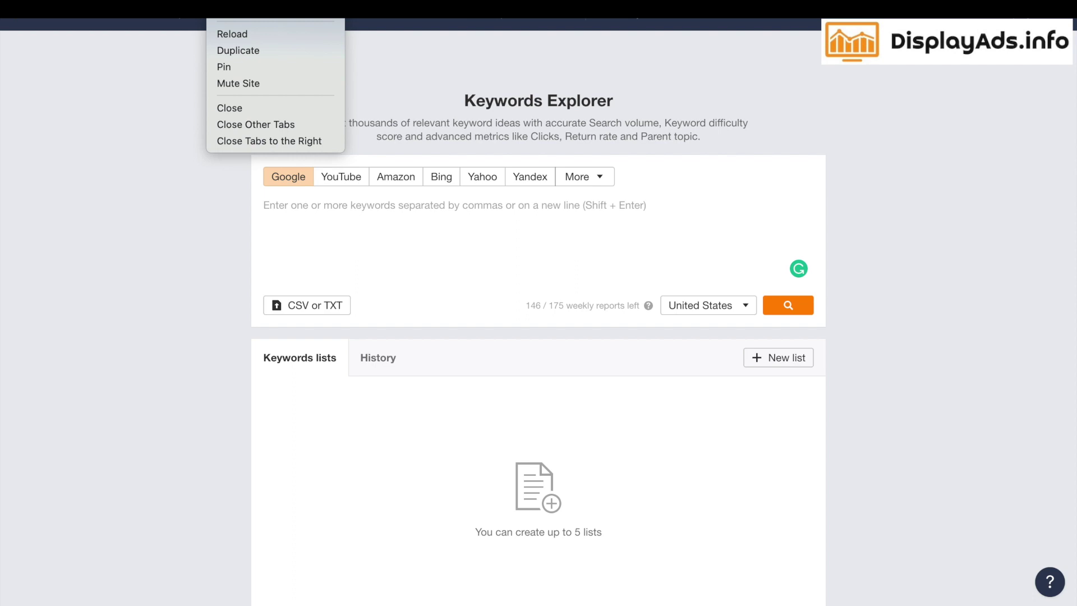
key(Escape)
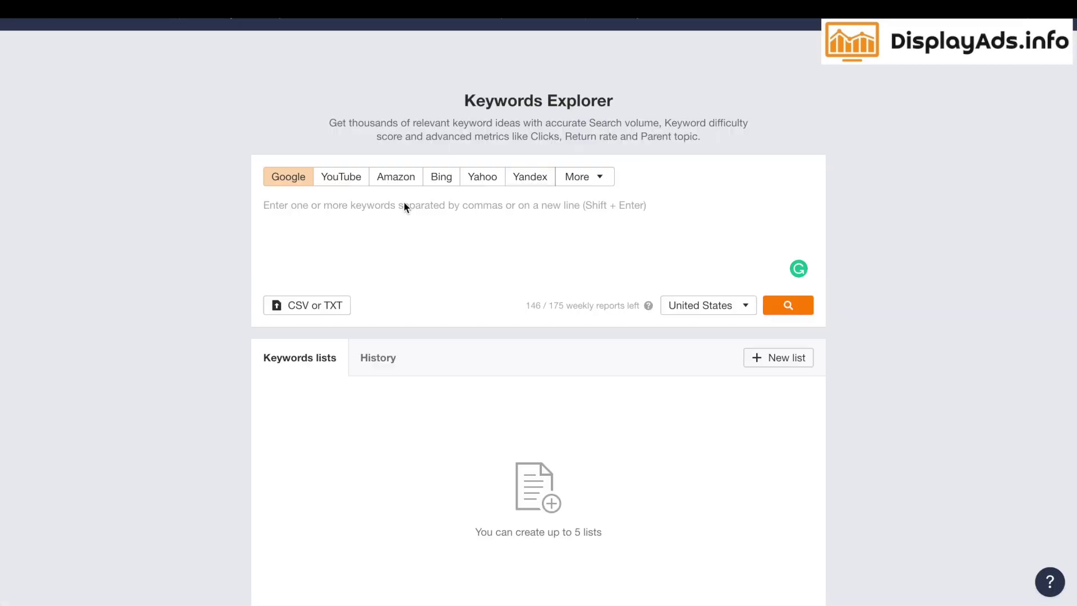
click(391, 238)
key(ctrl+v)
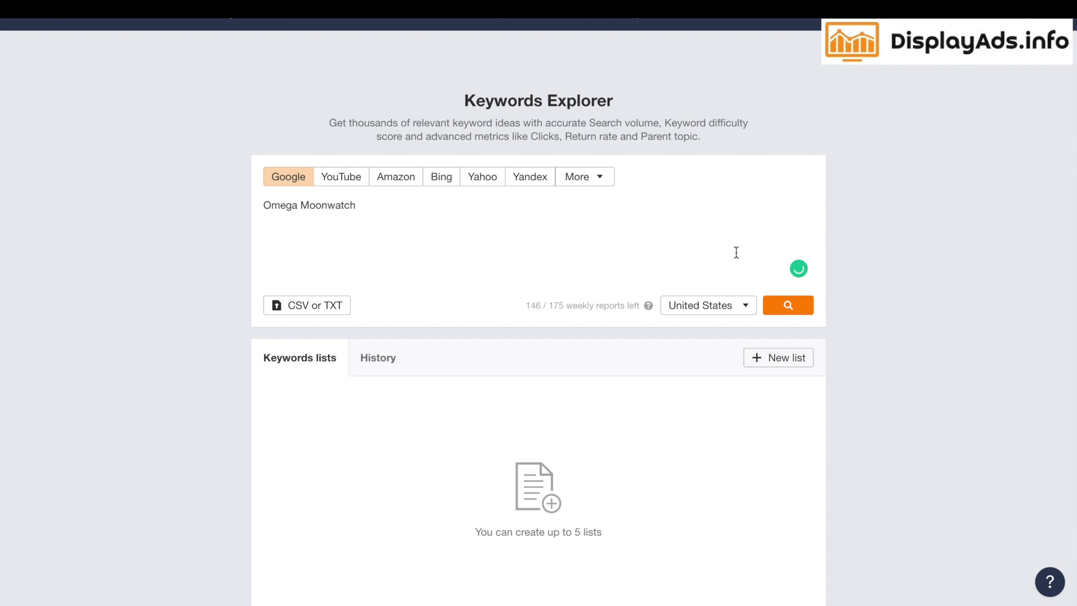
click(799, 307)
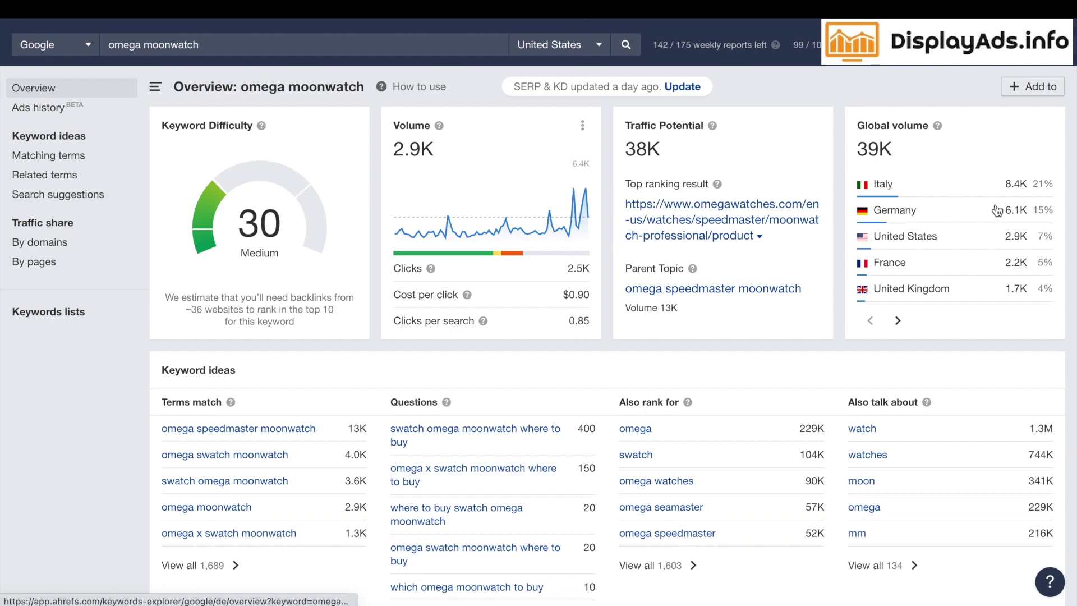
Step: Examine the "omega moonwatch" overview, checking the SERP results' domain ratings, backlinks and traffic, and the related keyword ideas and questions
scroll(920, 233, down, 5)
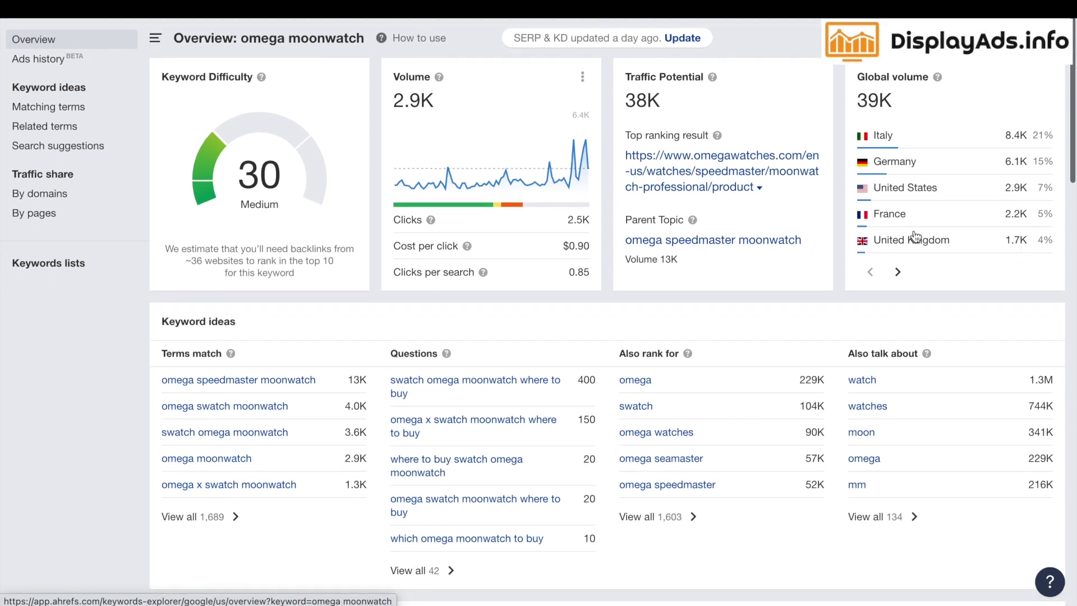
scroll(915, 236, down, 15)
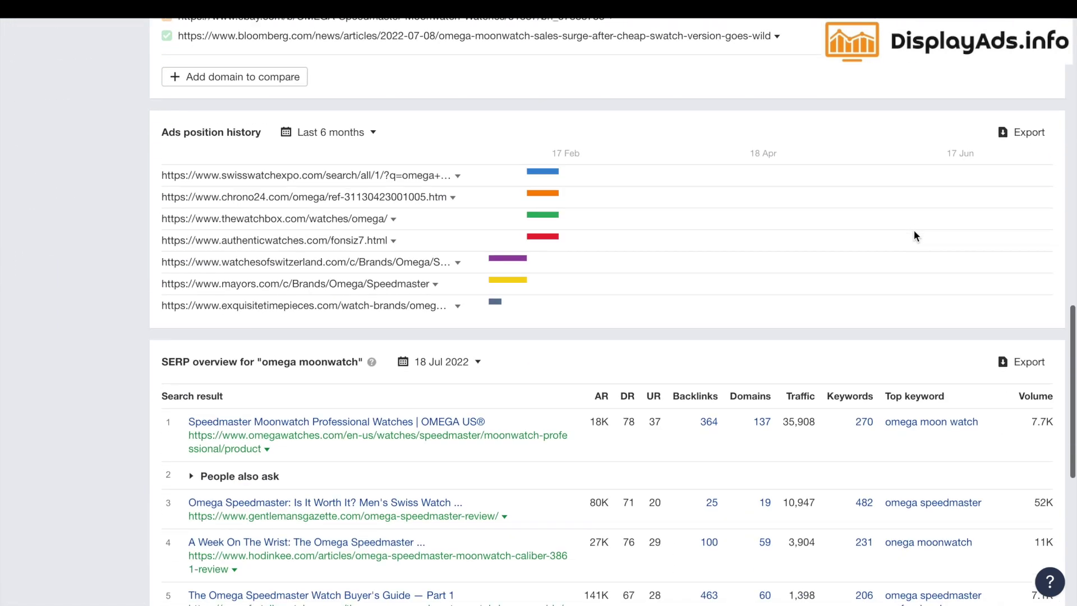
scroll(914, 232, down, 1)
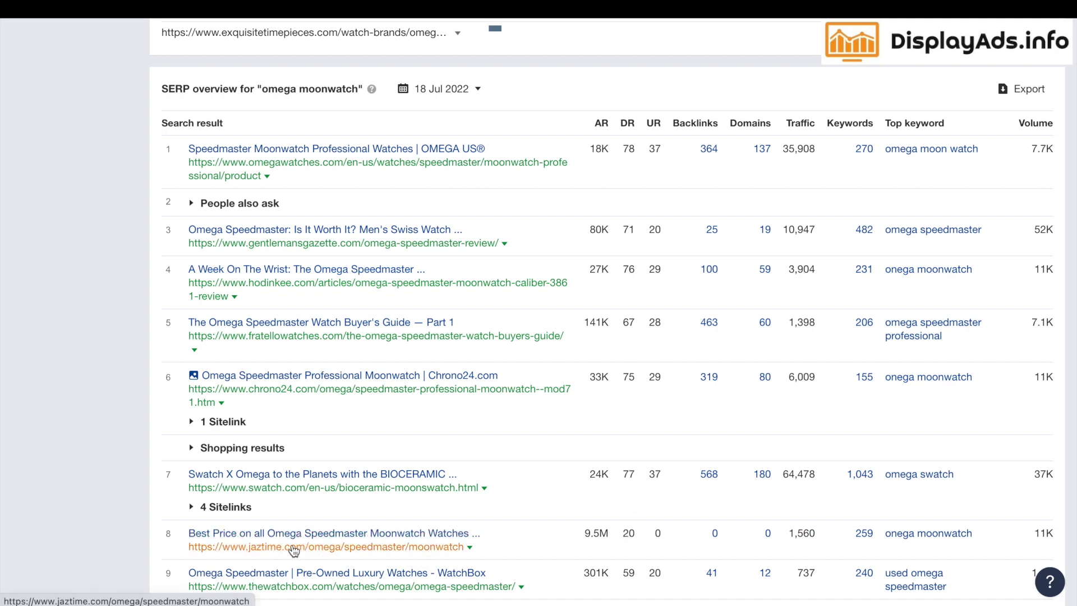
scroll(493, 519, up, 1)
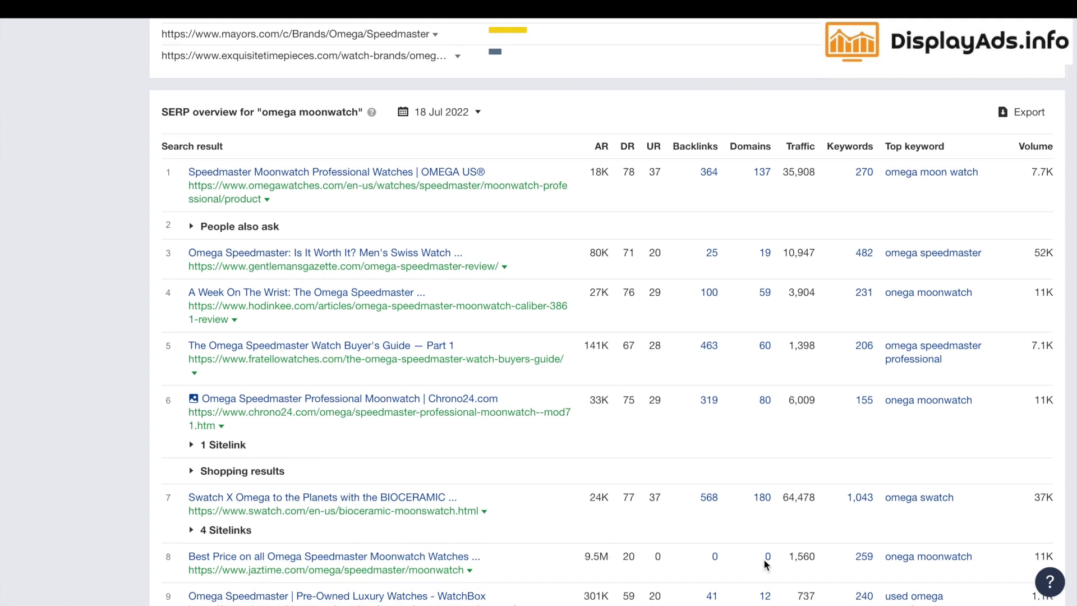
scroll(743, 543, up, 5)
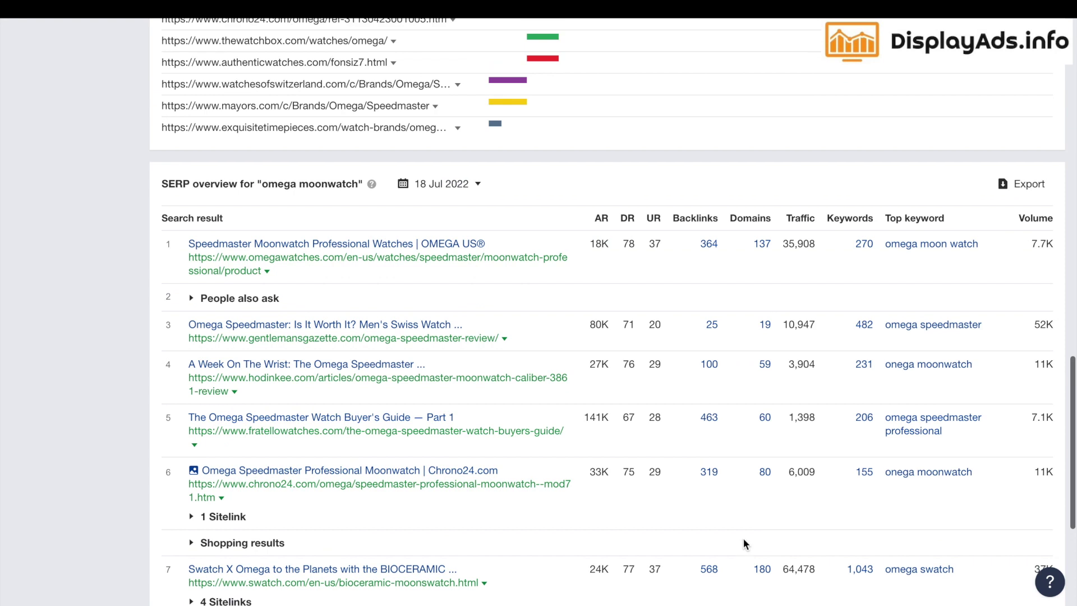
scroll(743, 543, up, 15)
scroll(743, 543, down, 3)
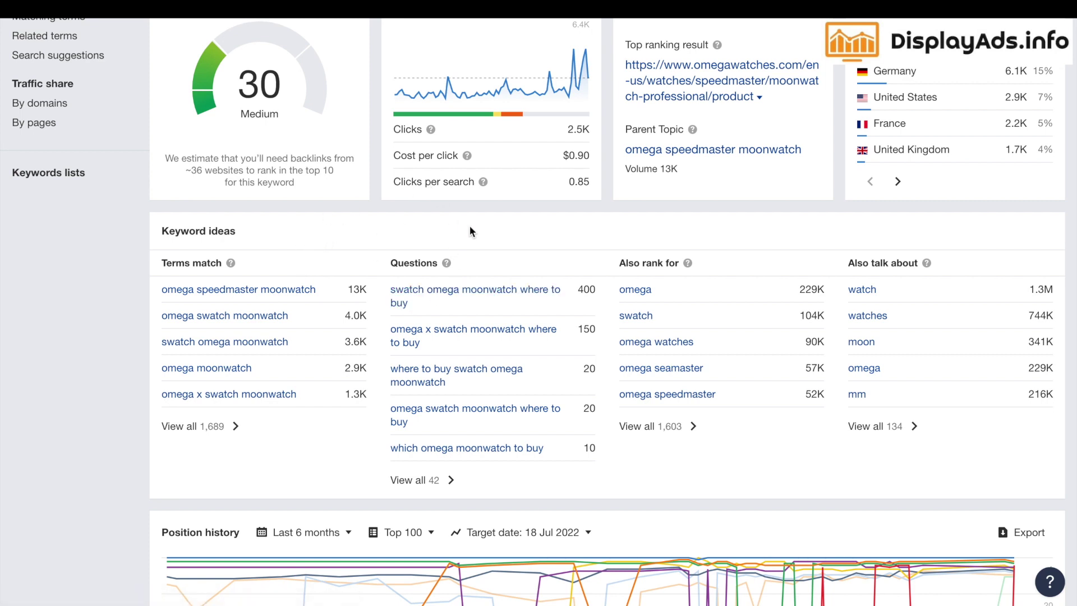
scroll(470, 226, down, 1)
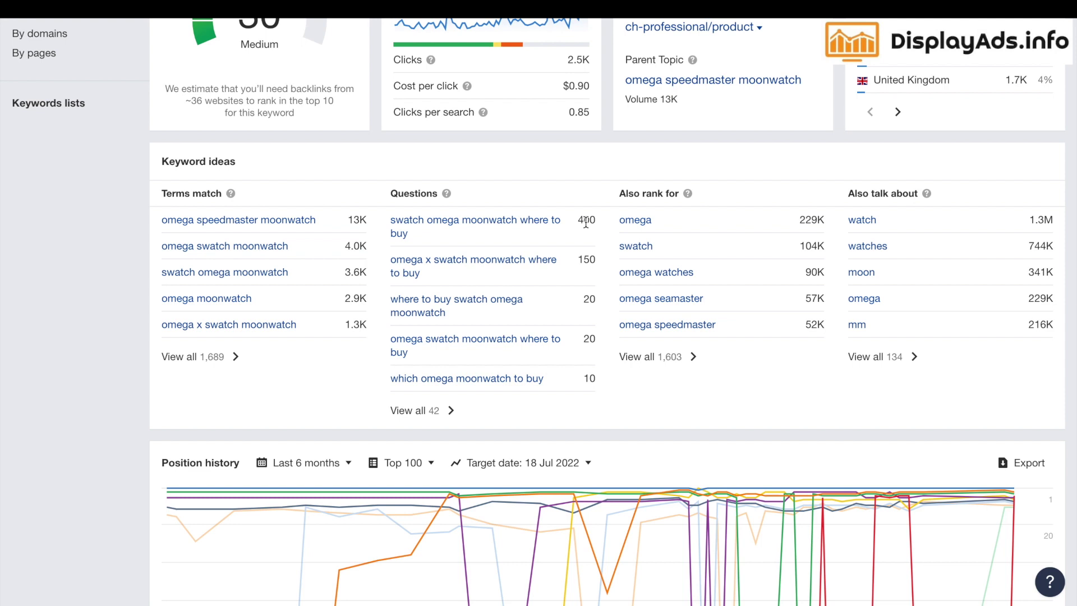
Step: Open the question keyword "swatch omega moonwatch where to buy" and examine its difficulty, search volume and SERP overview
click(498, 226)
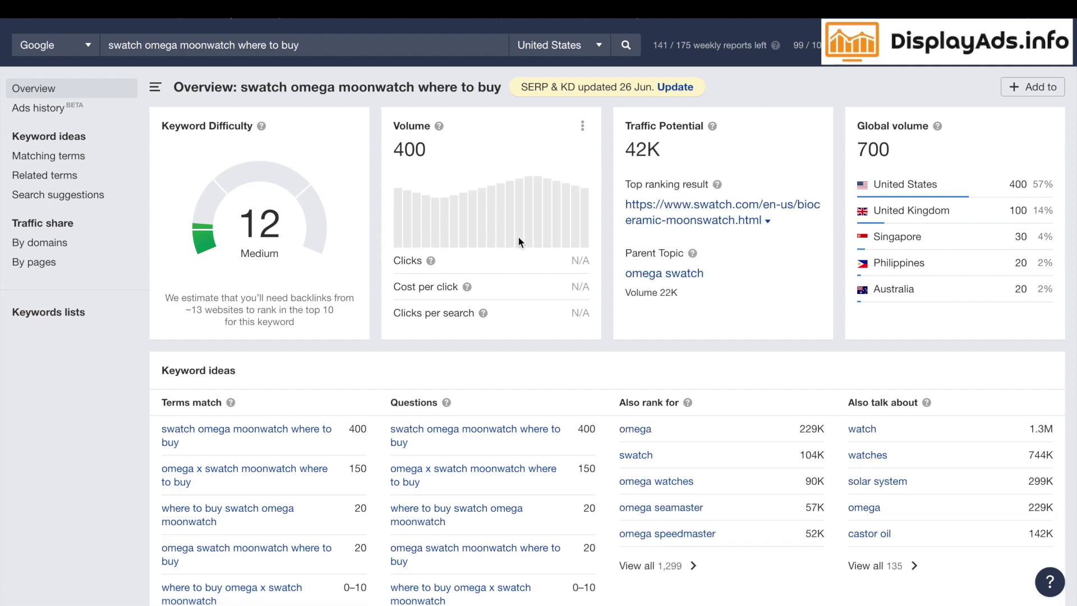
scroll(519, 242, down, 15)
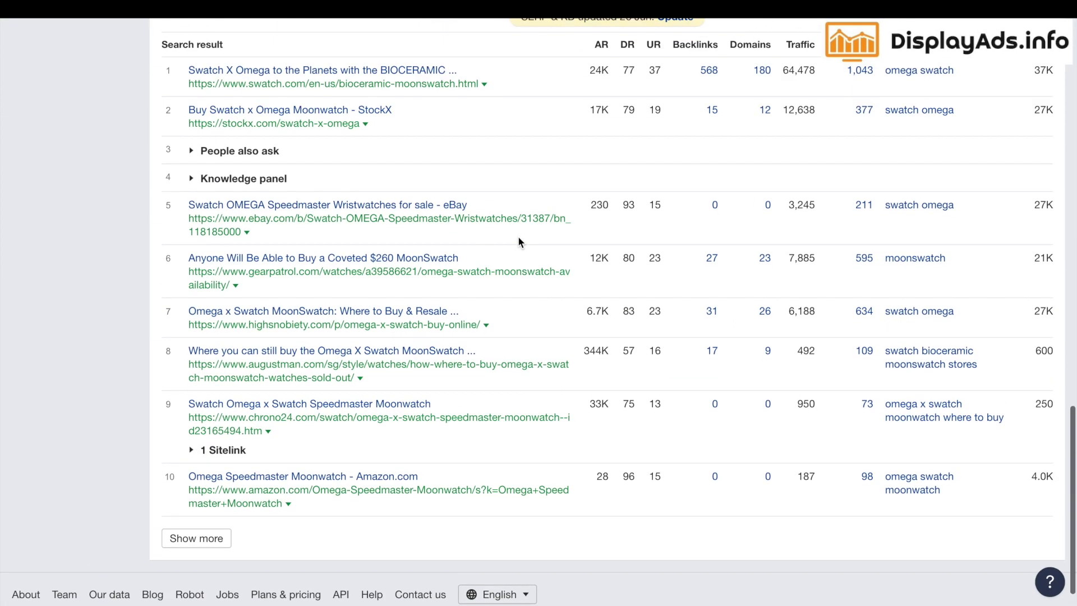
scroll(519, 242, up, 1)
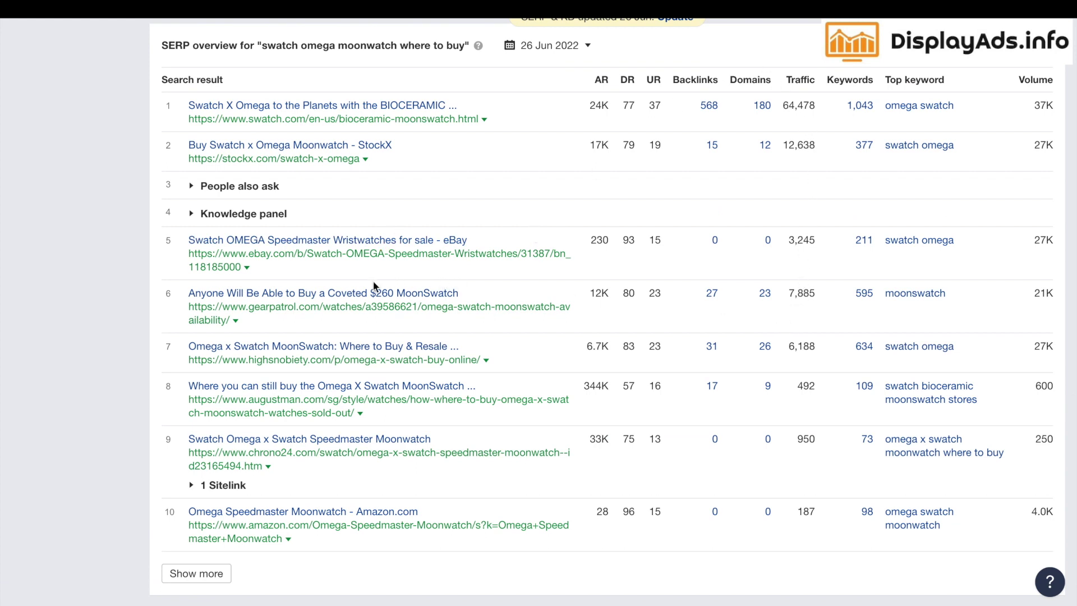
scroll(477, 293, up, 15)
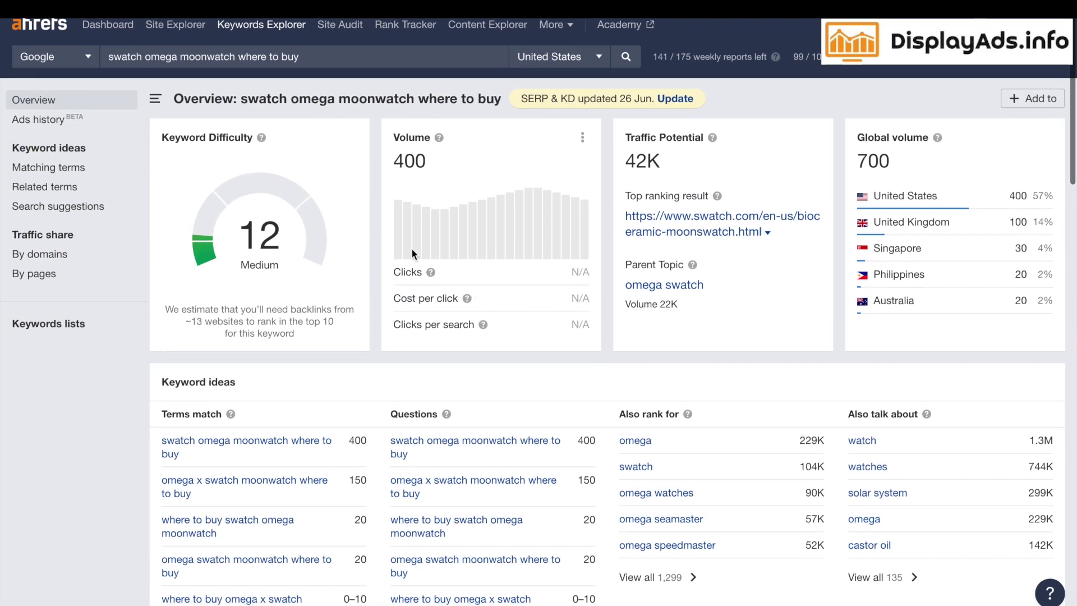
scroll(412, 248, down, 1)
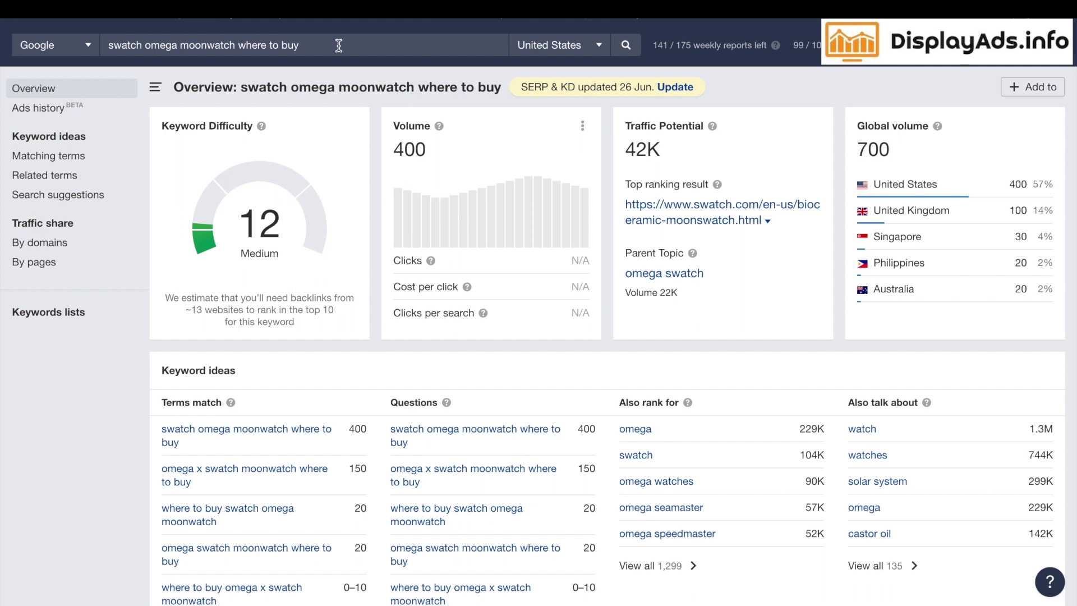
Step: Copy the keyword, search Google for allintitle:"swatch omega moonwatch where to buy", and look through the results for that exact title
drag(339, 46, 107, 45)
key(ctrl+c)
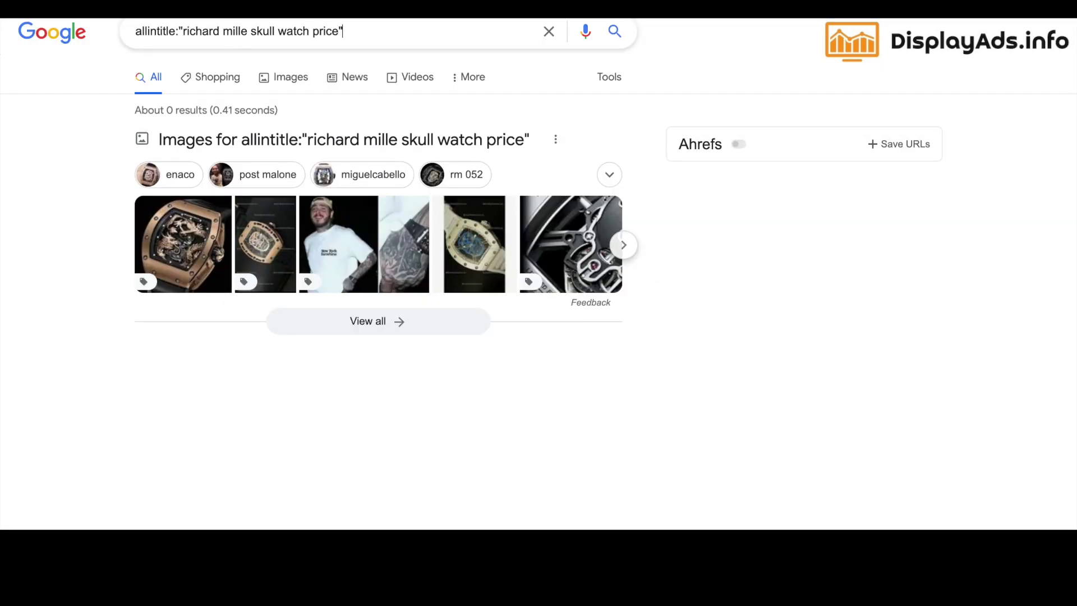
drag(181, 29, 217, 33)
click(261, 31)
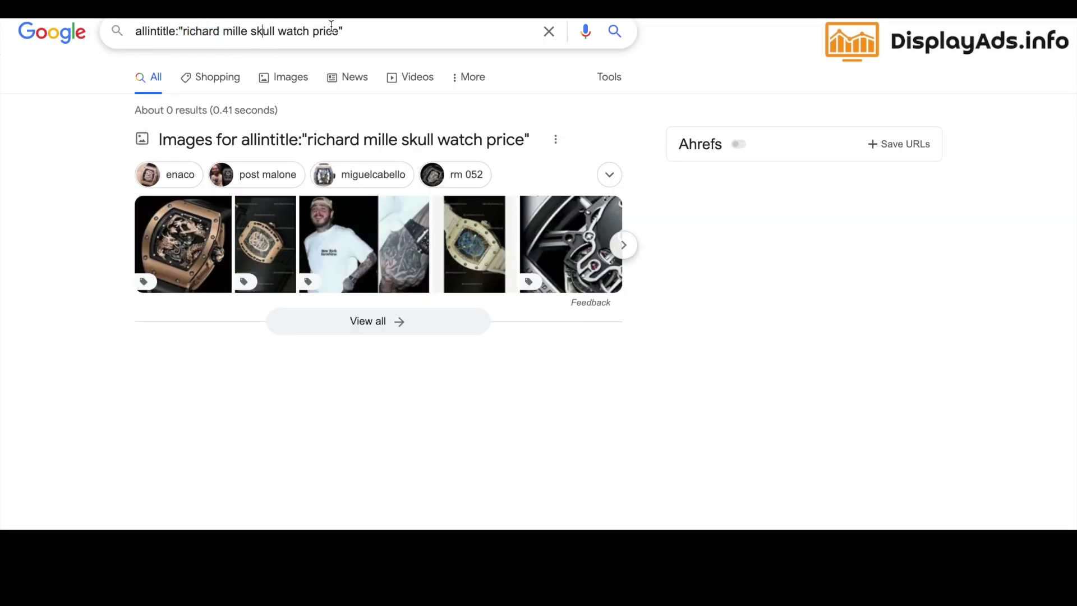
drag(340, 32, 181, 35)
key(ctrl+v)
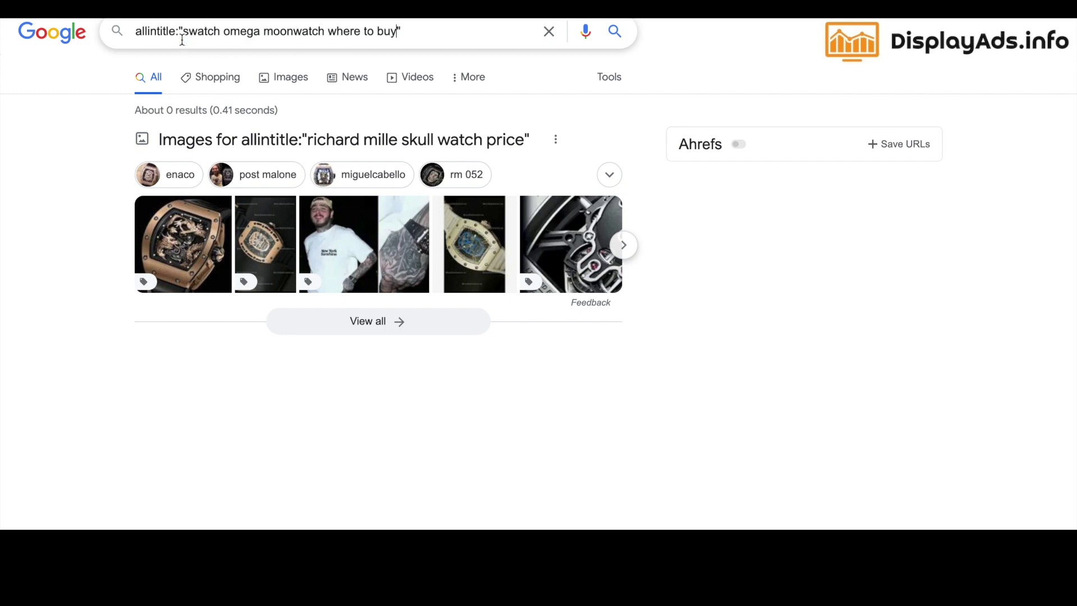
key(Return)
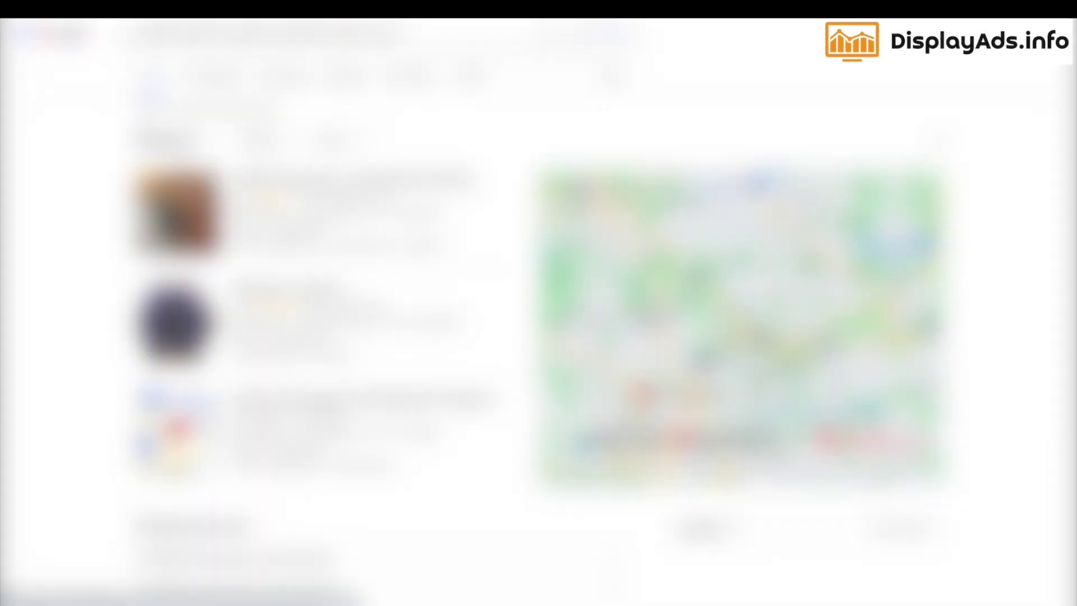
scroll(538, 314, down, 6)
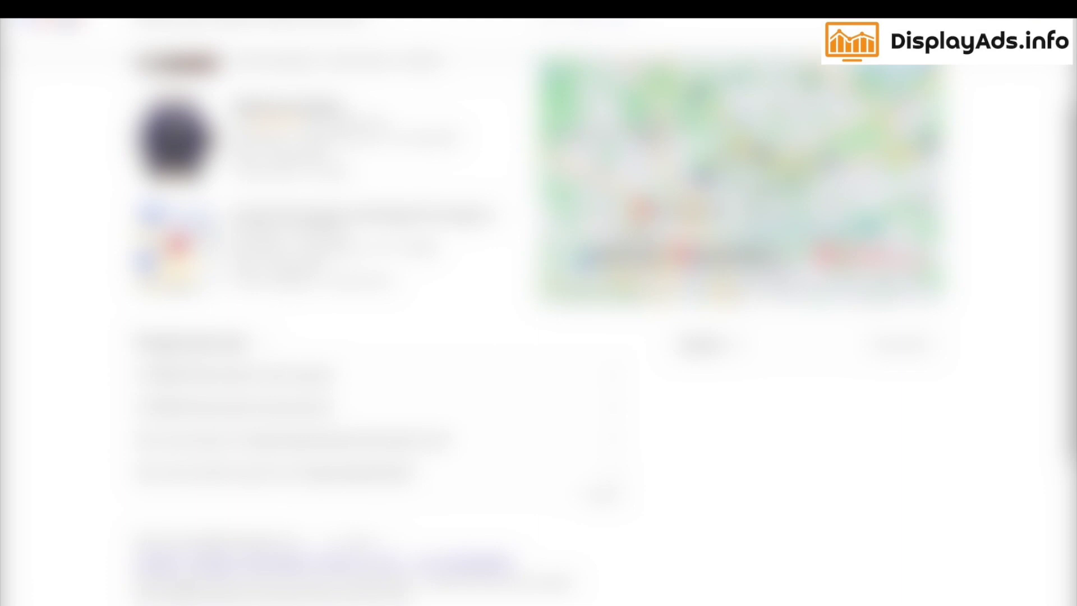
Step: Return to the "omega moonwatch" overview, open all its matching terms, and filter them to a maximum keyword difficulty of 10
scroll(539, 314, up, 6)
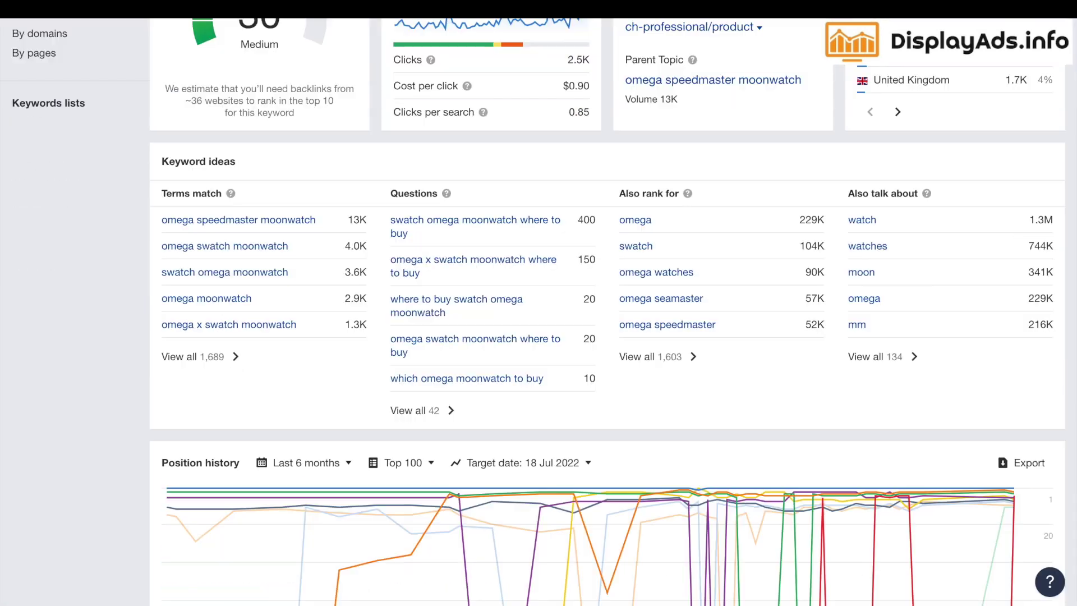
click(180, 358)
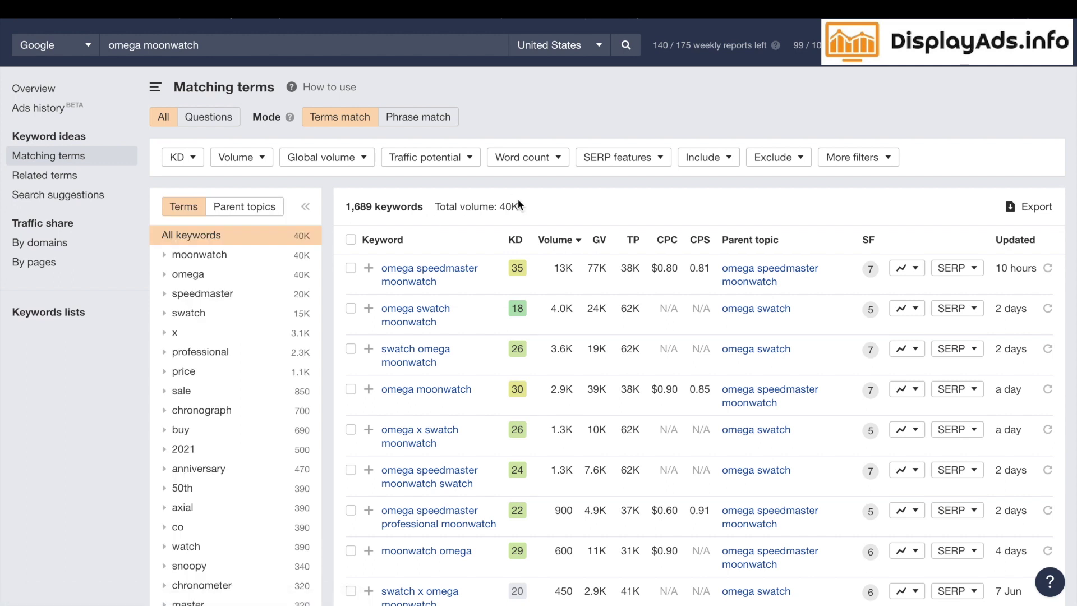
click(191, 160)
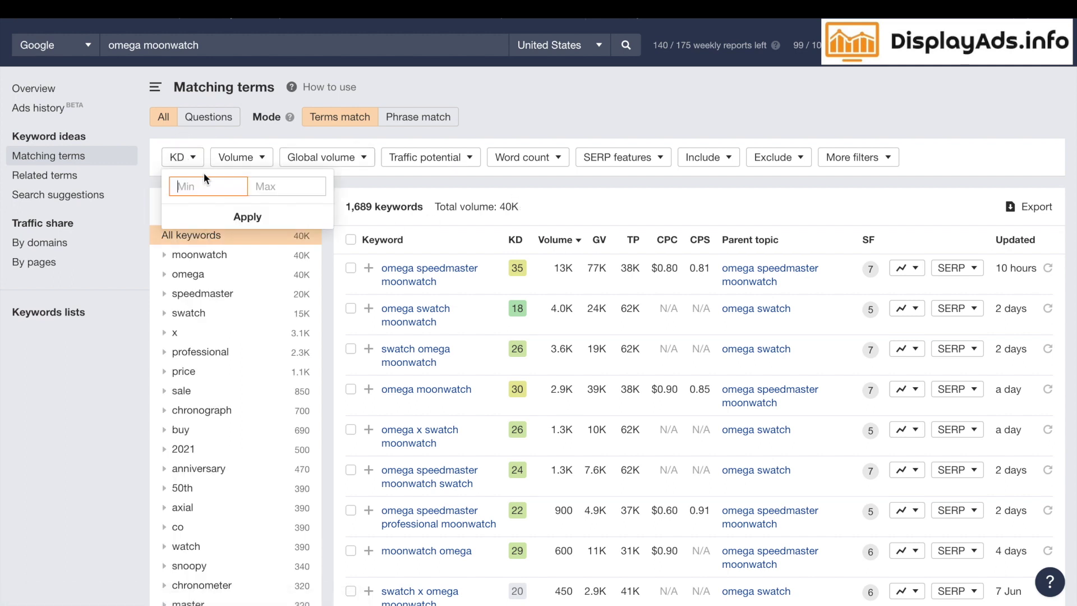
click(268, 188)
text(10)
click(266, 219)
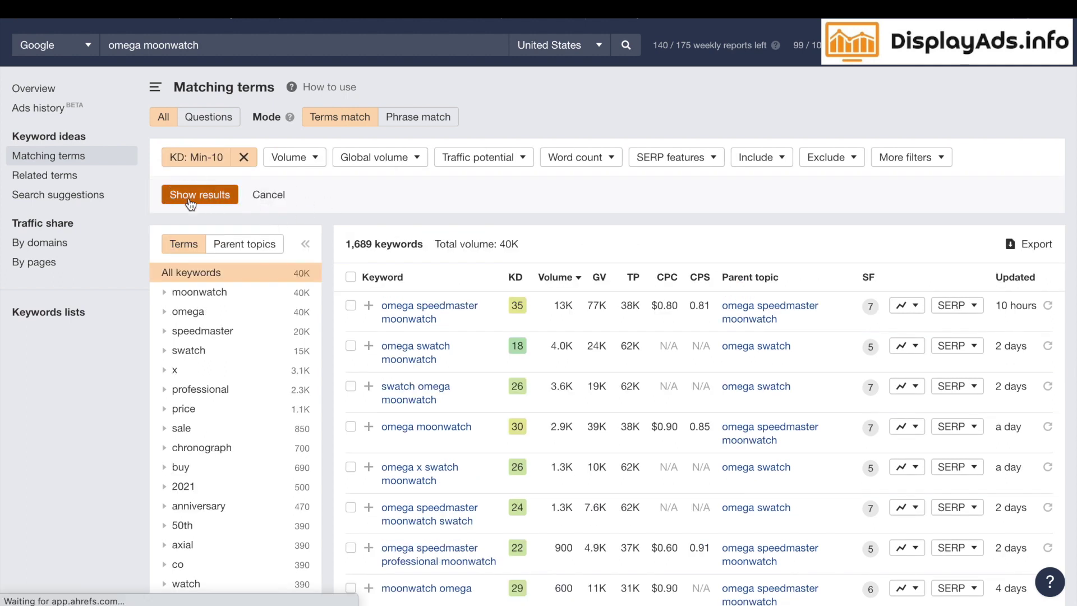
click(194, 197)
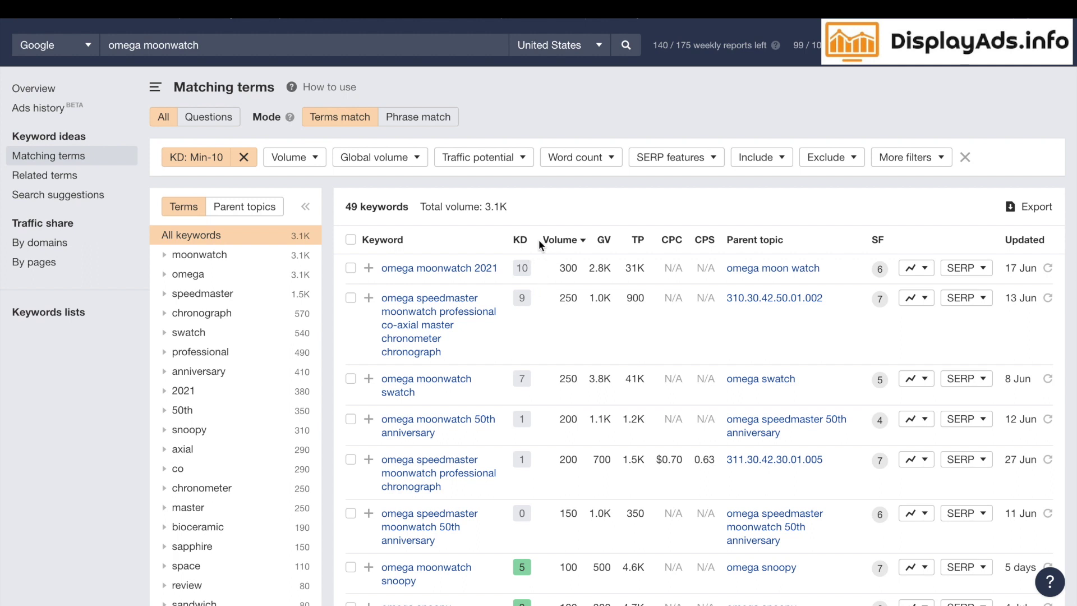
Step: Examine the filtered "omega moonwatch" matching terms, comparing their keyword difficulty, search volume and traffic potential
scroll(508, 414, down, 5)
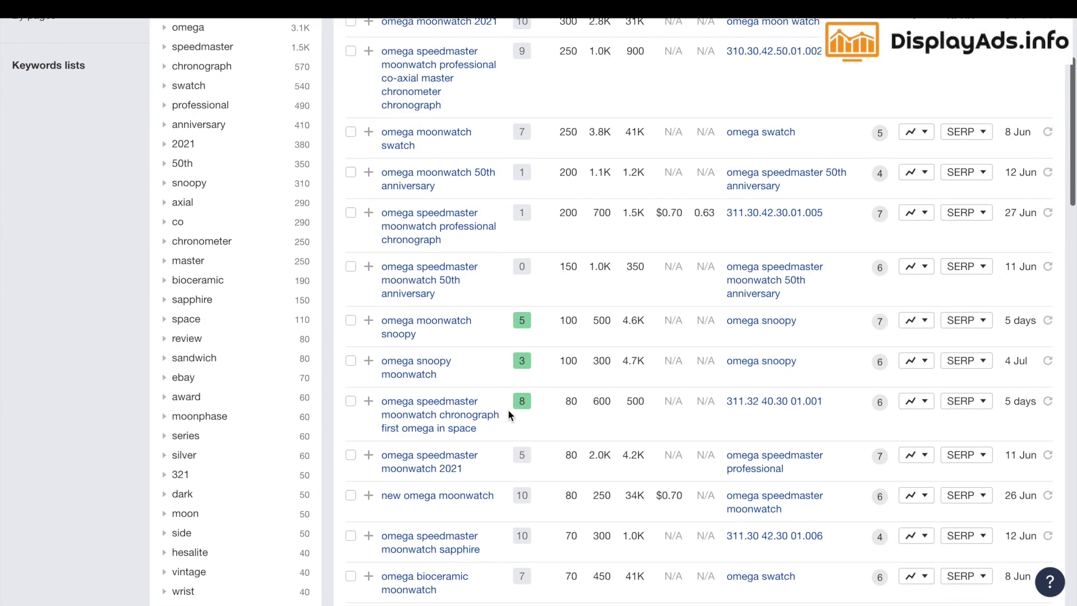
scroll(508, 414, up, 4)
scroll(551, 249, down, 3)
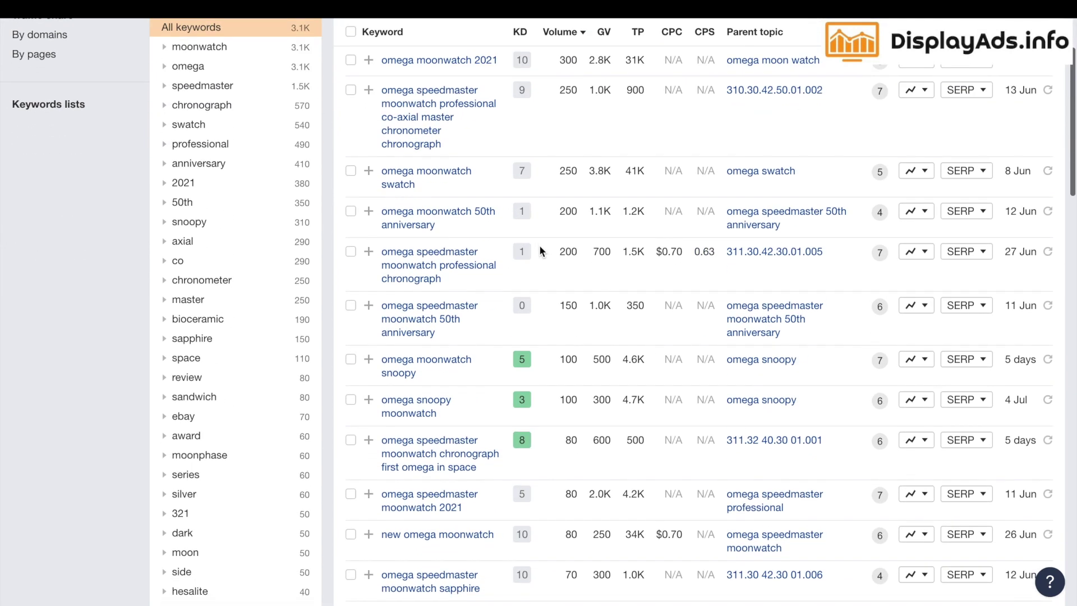
scroll(542, 258, down, 6)
scroll(552, 269, up, 10)
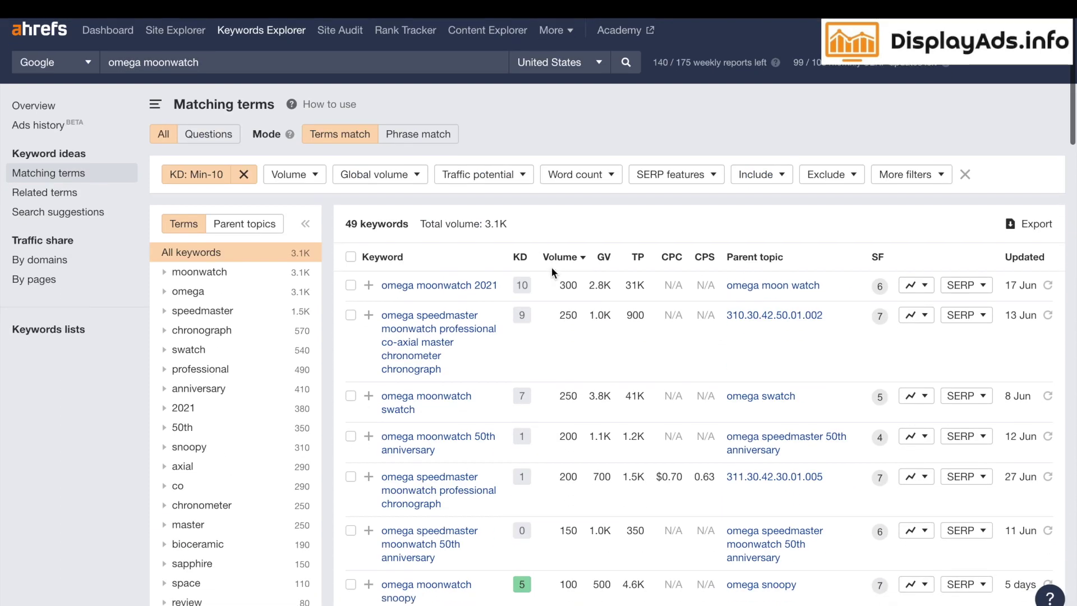
scroll(581, 384, down, 5)
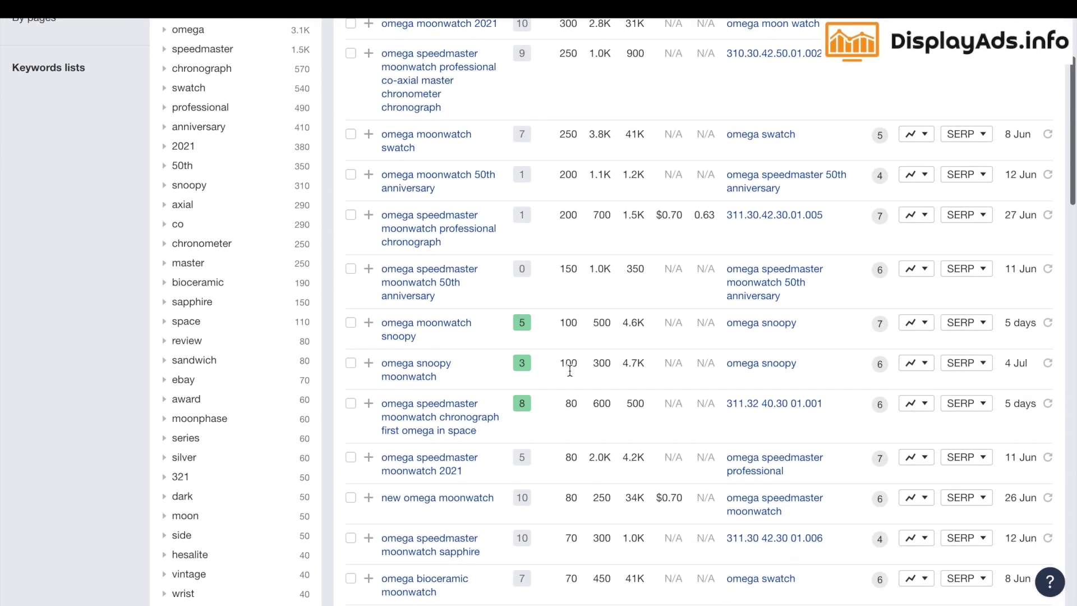
scroll(580, 379, down, 3)
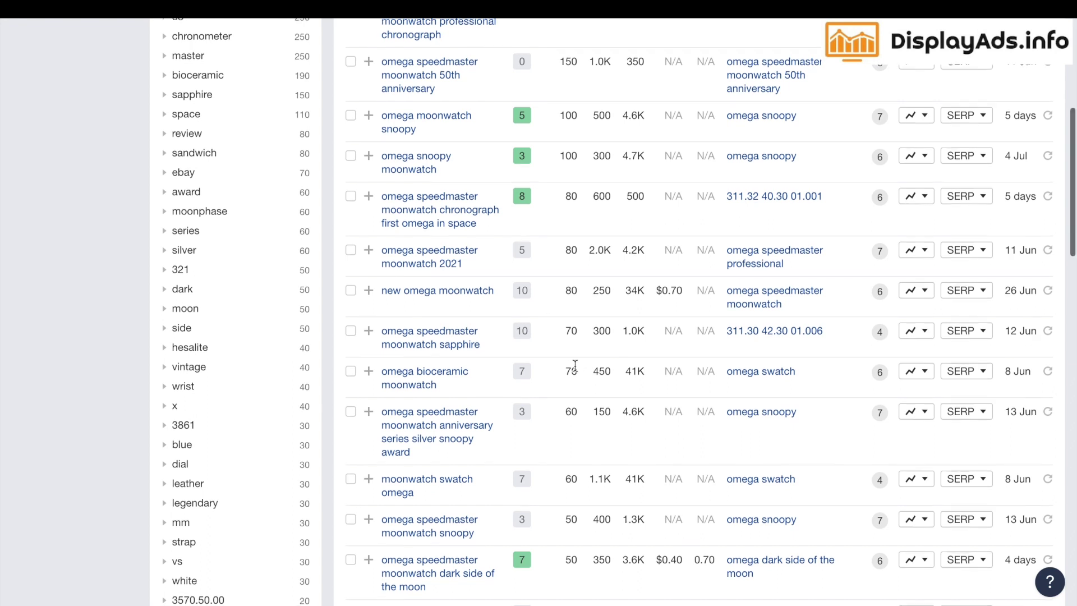
scroll(575, 367, up, 6)
scroll(575, 364, up, 1)
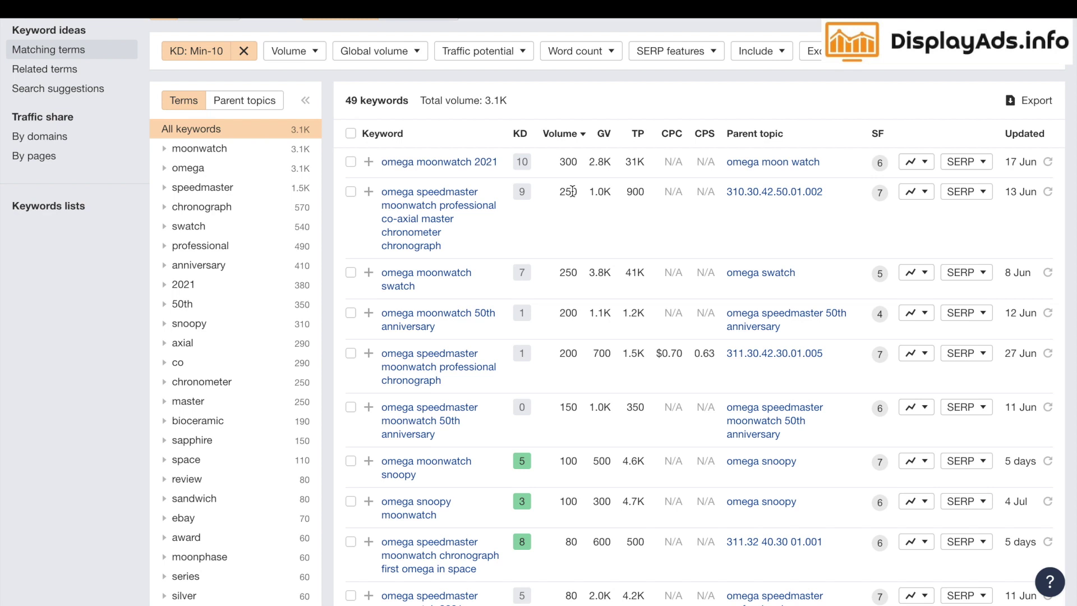
Step: Open the keyword "omega speedmaster moonwatch professional co-axial master chronometer chronograph" and examine its difficulty, volume and SERP overview
click(411, 217)
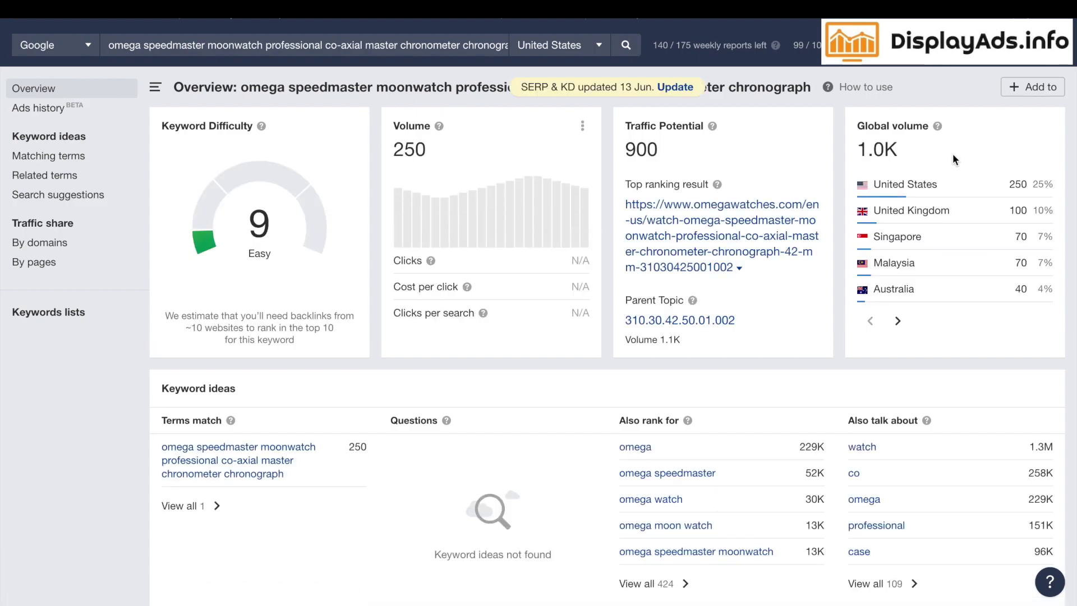
scroll(932, 238, down, 20)
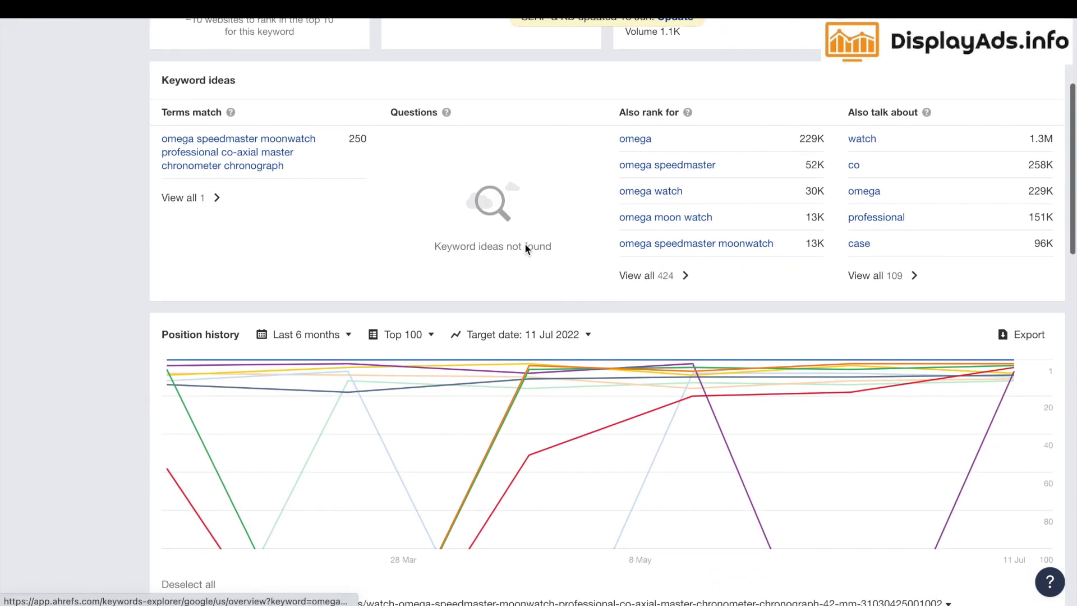
scroll(525, 246, down, 5)
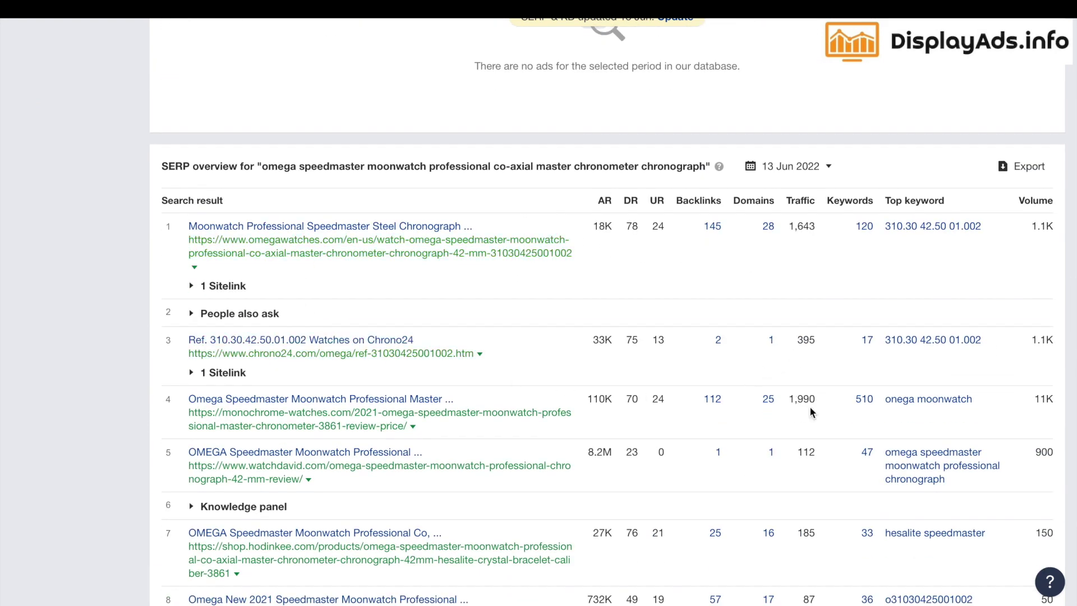
scroll(847, 438, down, 4)
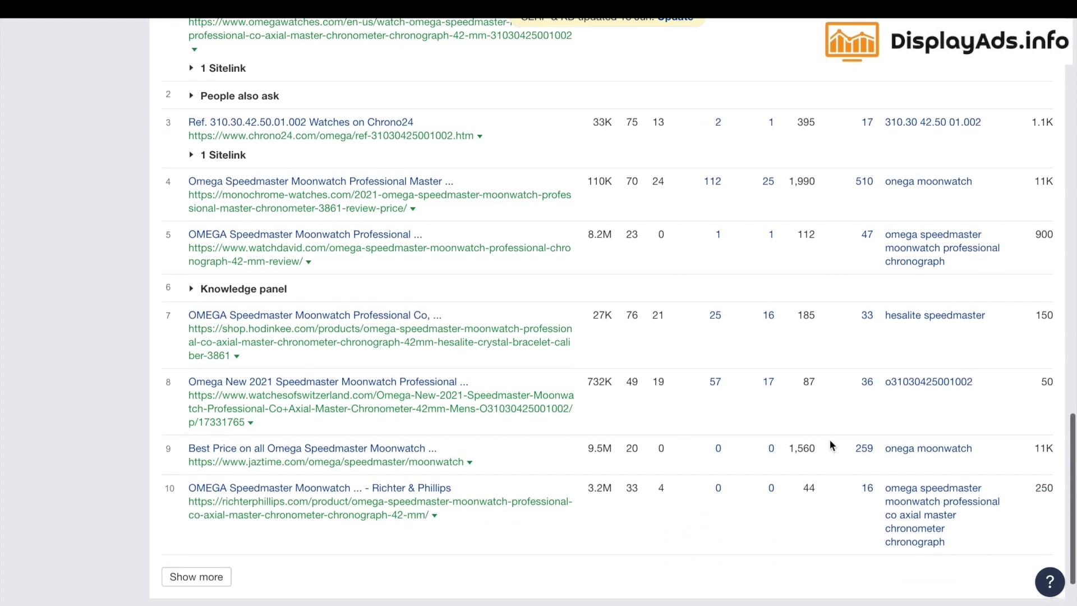
scroll(793, 389, up, 20)
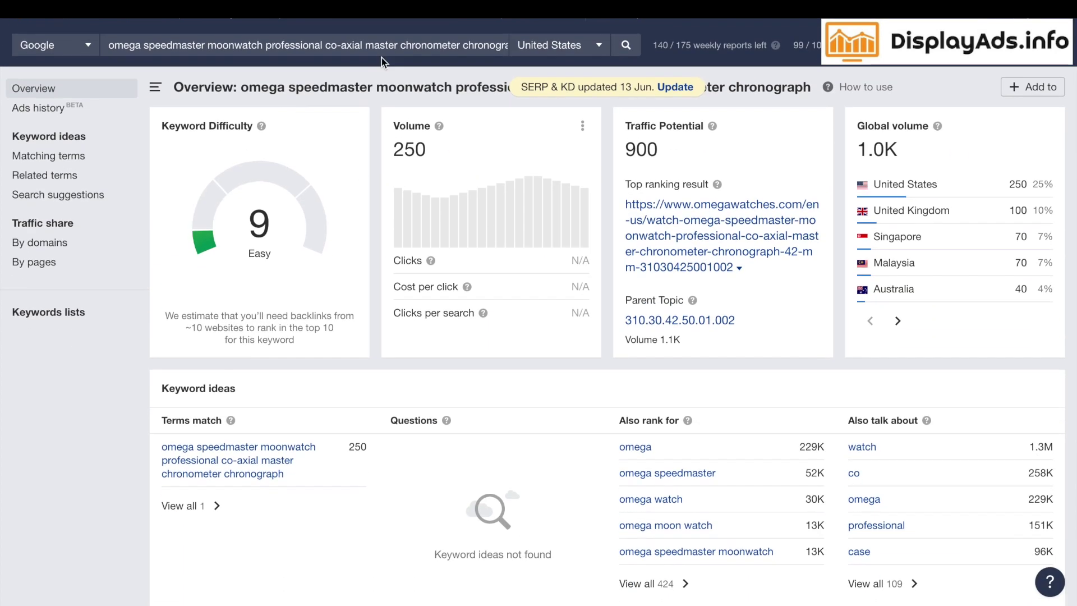
Step: Copy the full keyword and search Google for it in quotes with the allintitle: operator to check title competition
click(376, 45)
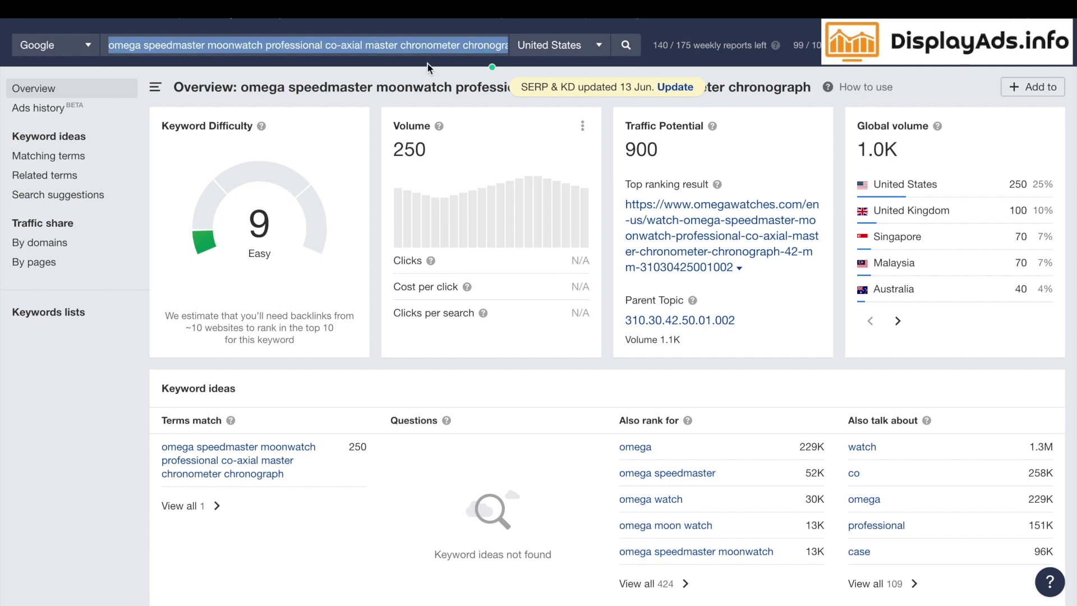
scroll(428, 62, up, 1)
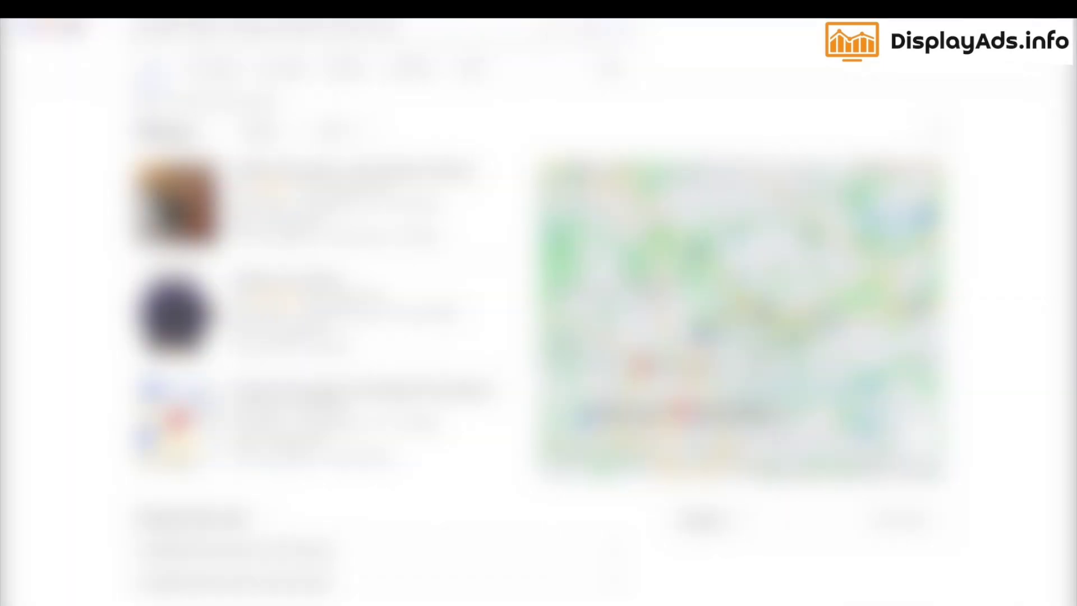
drag(182, 30, 412, 31)
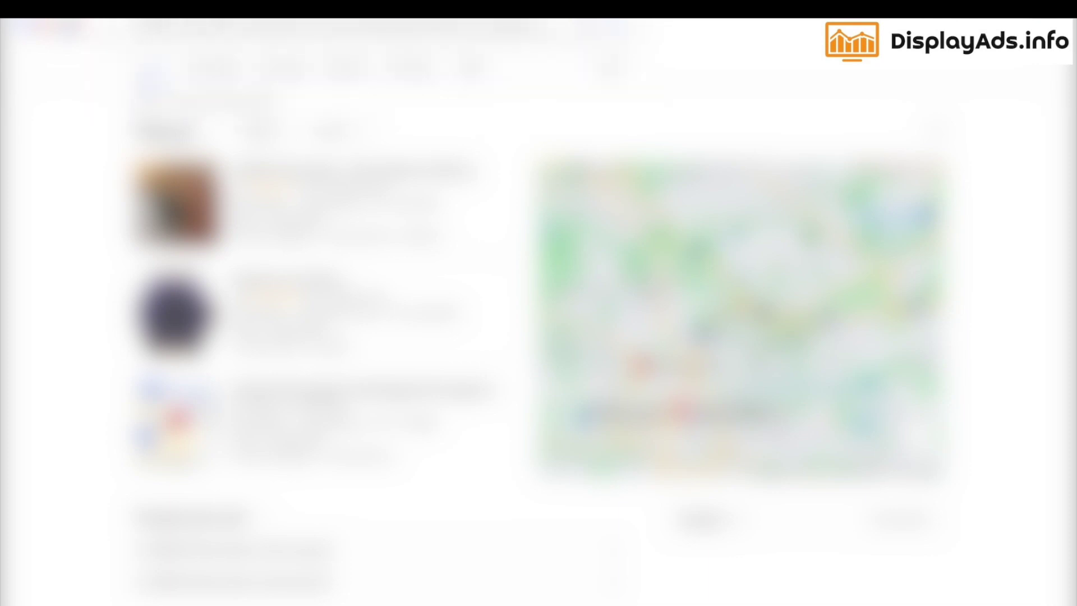
key(Return)
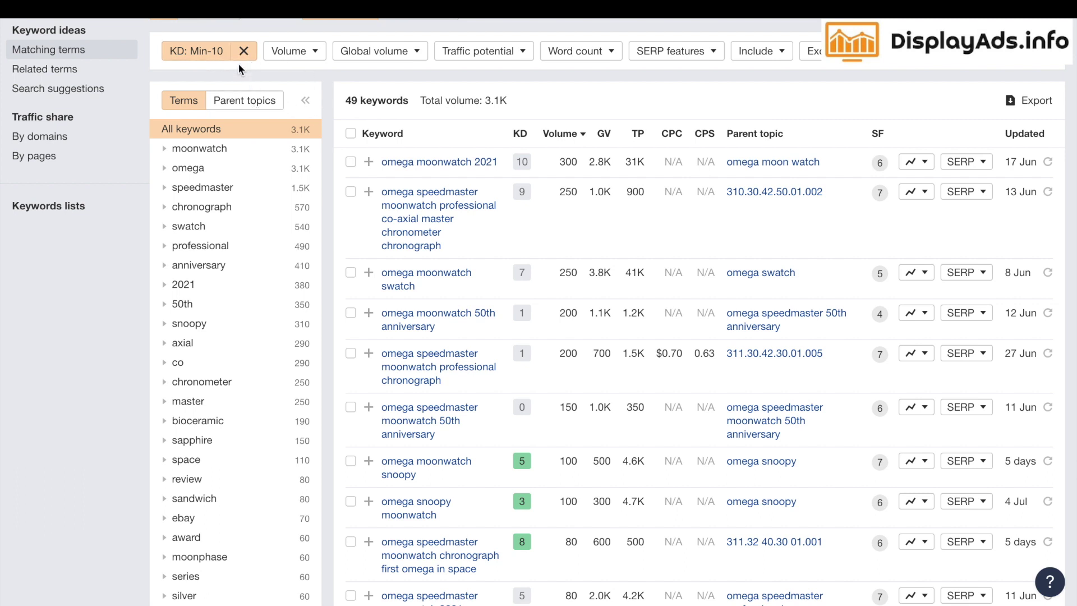
Step: Return to the "omega moonwatch" matching terms in Ahrefs and narrow the list to the term "moonwatch"
scroll(375, 147, up, 2)
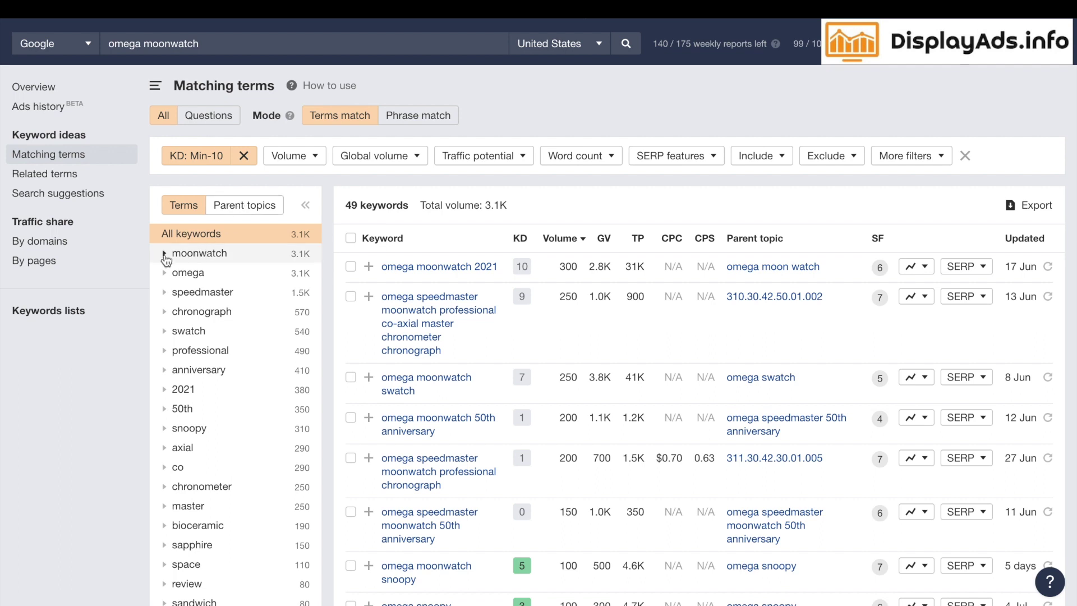
click(163, 257)
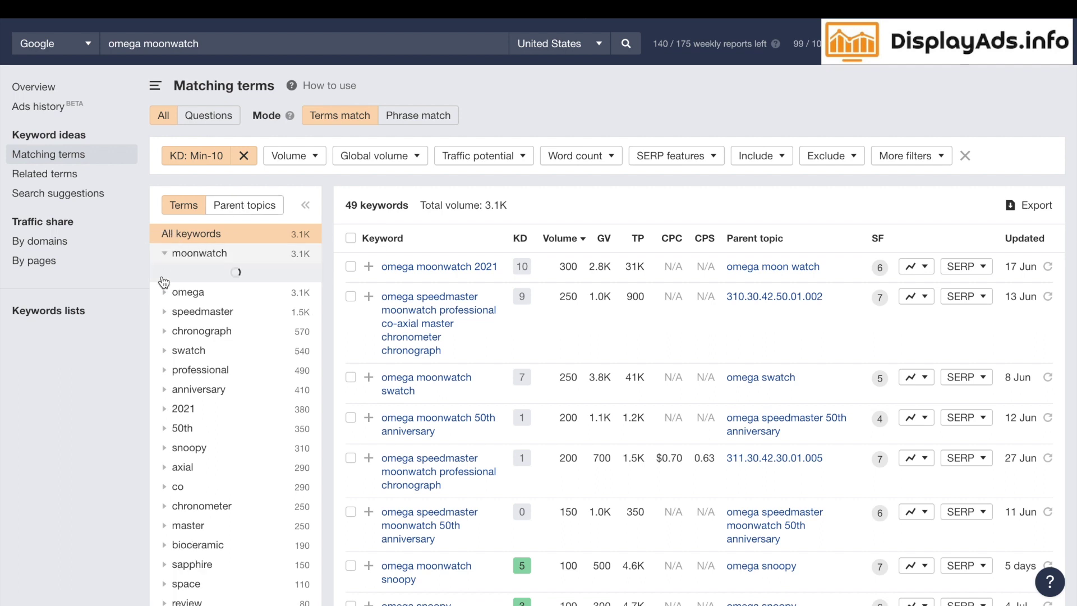
click(218, 254)
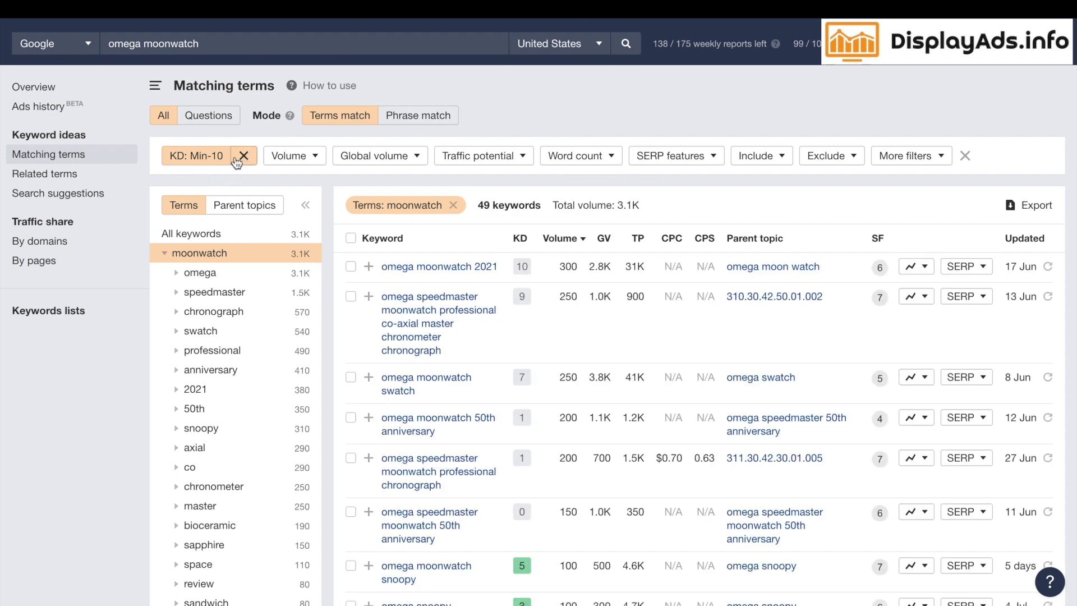
Step: Set the maximum keyword difficulty to 20 for the matching terms and look through the updated keyword list
click(216, 158)
drag(267, 183, 242, 181)
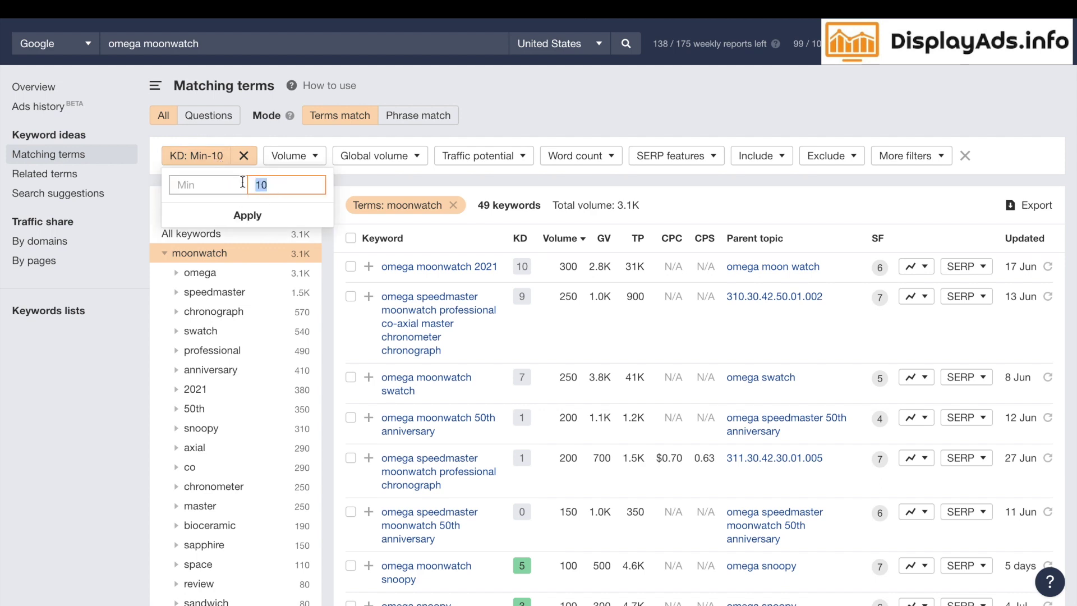
text(20)
click(258, 212)
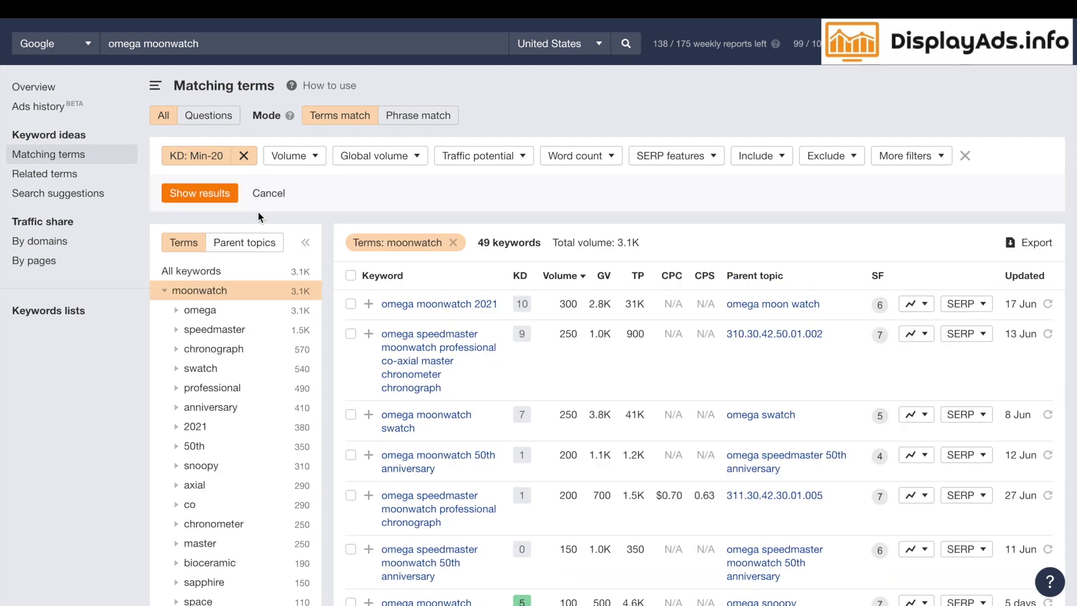
click(208, 195)
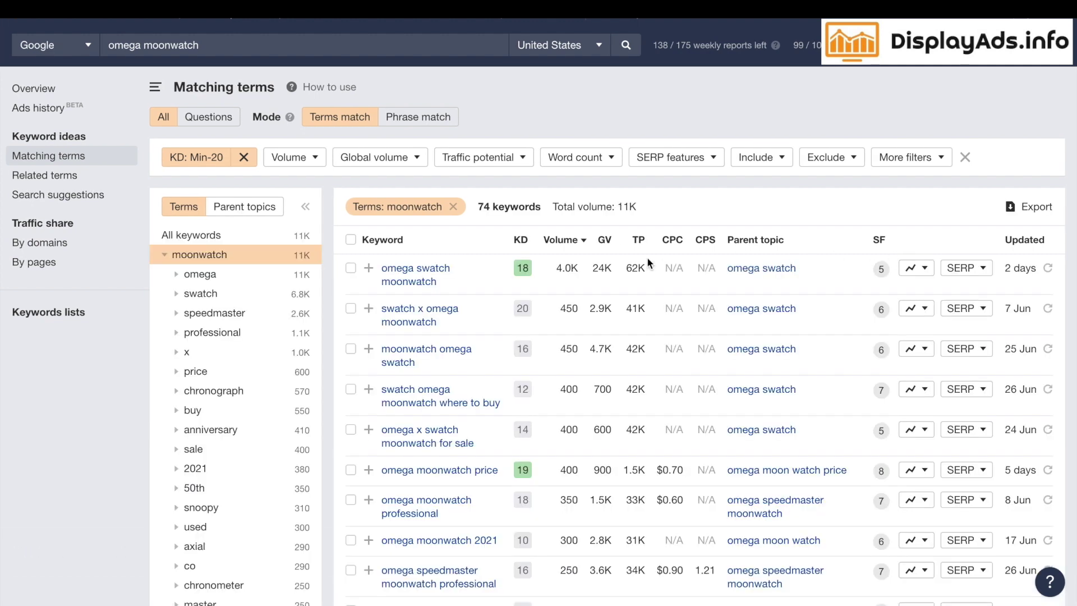
scroll(558, 278, down, 3)
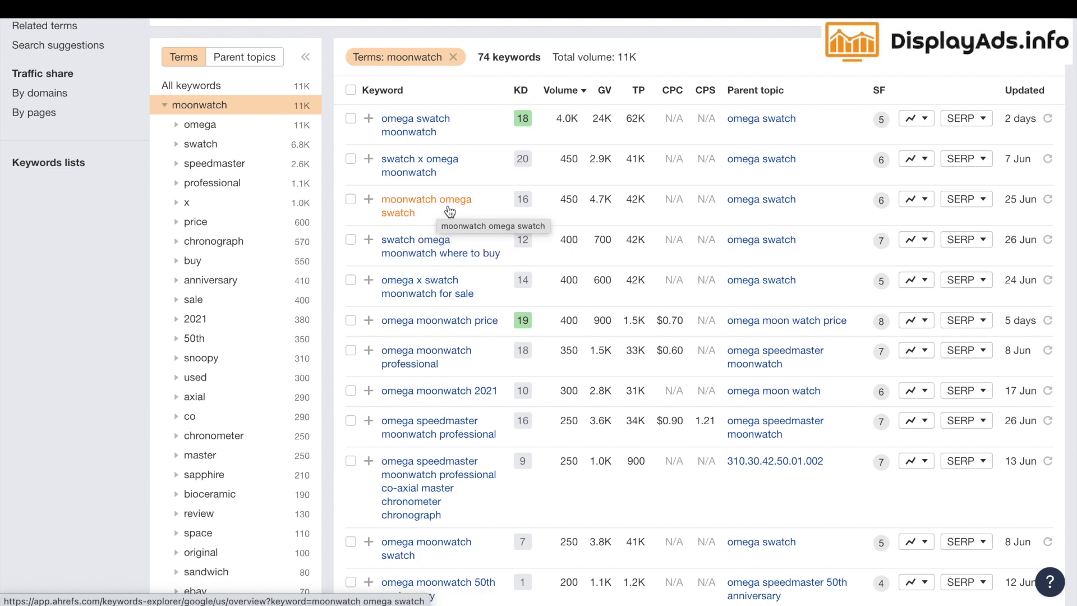
scroll(450, 210, up, 1)
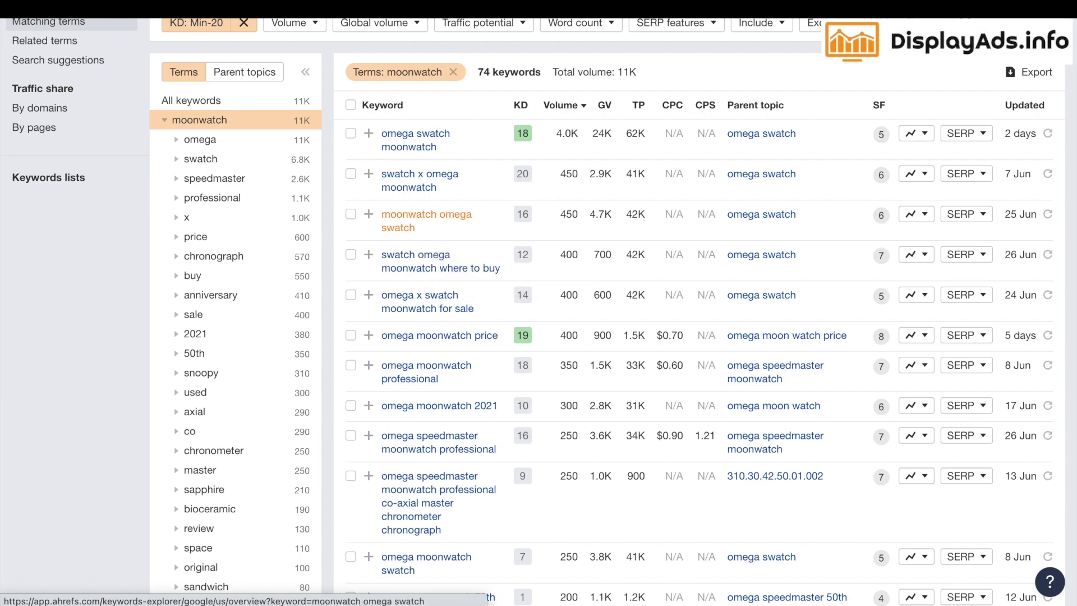
Step: Switch to the "swatch omega moonwatch where to buy" overview, open all its question keywords, and review their difficulty and volume
click(414, 20)
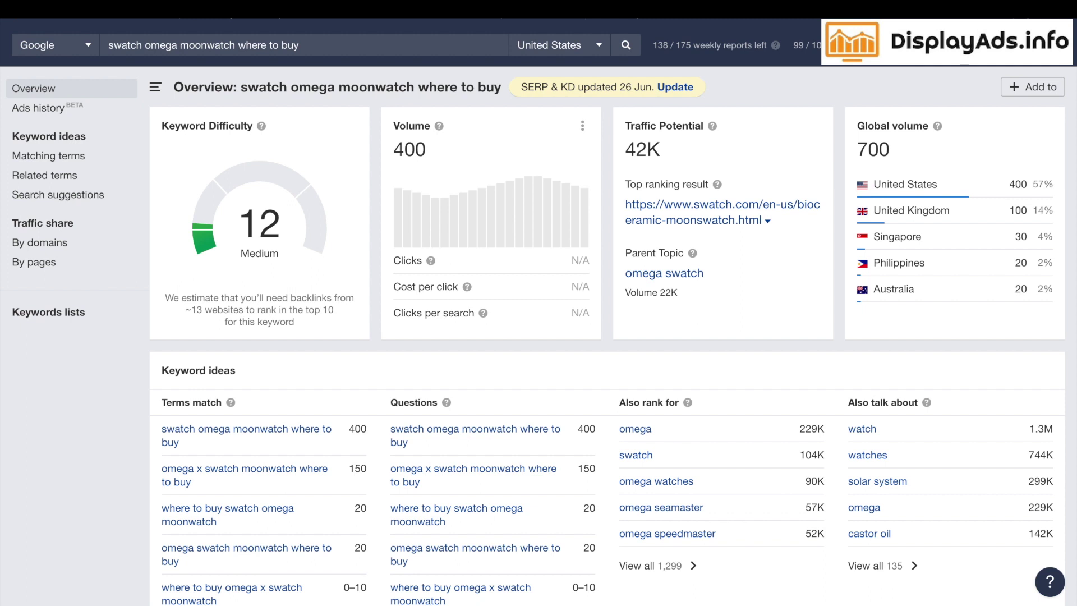
scroll(421, 353, down, 3)
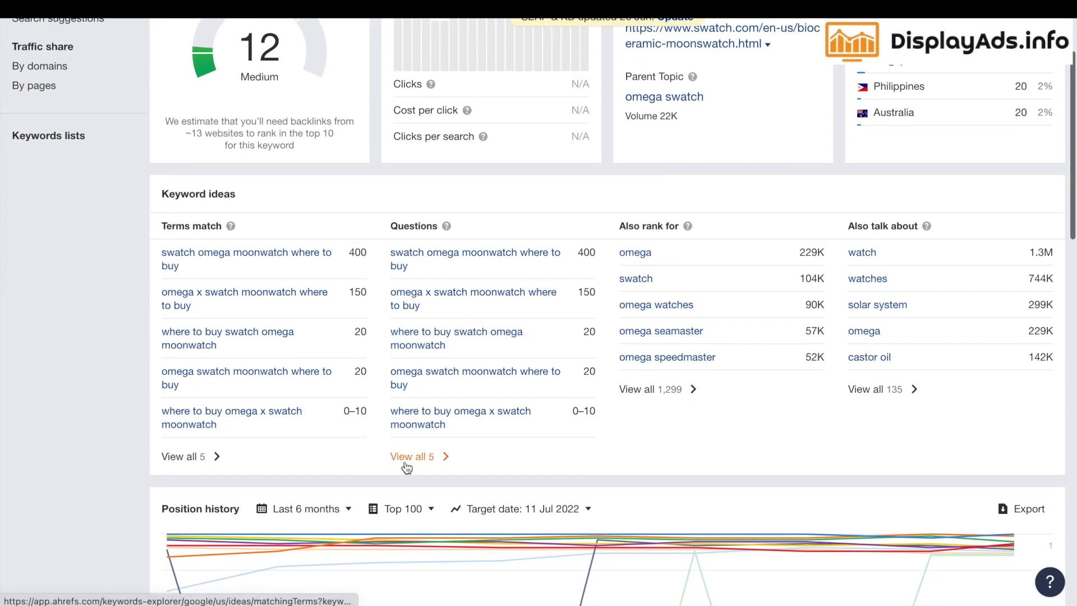
click(407, 467)
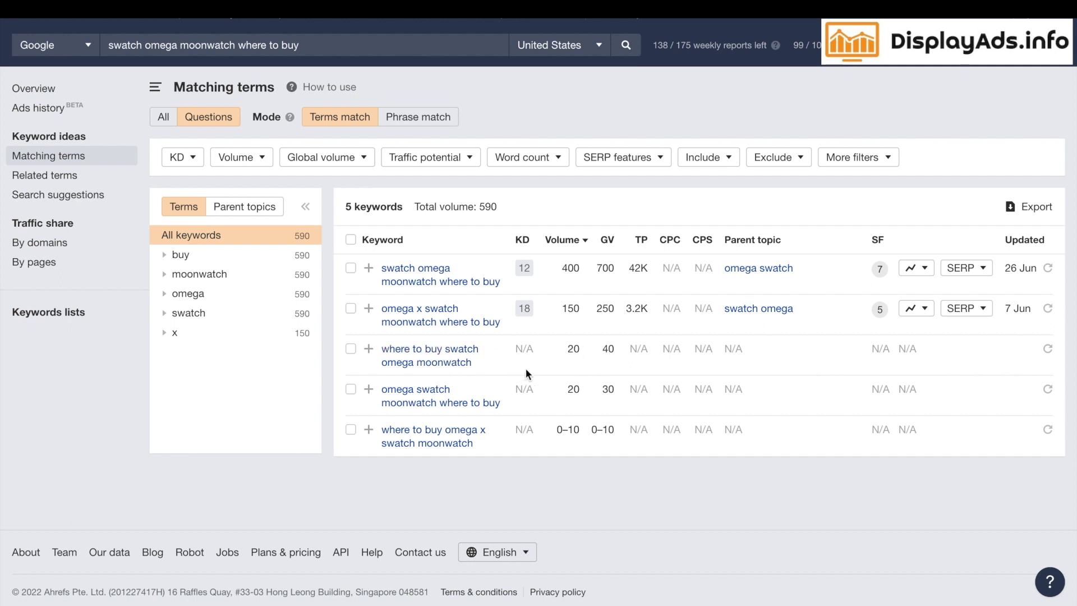
click(617, 392)
double_click(616, 392)
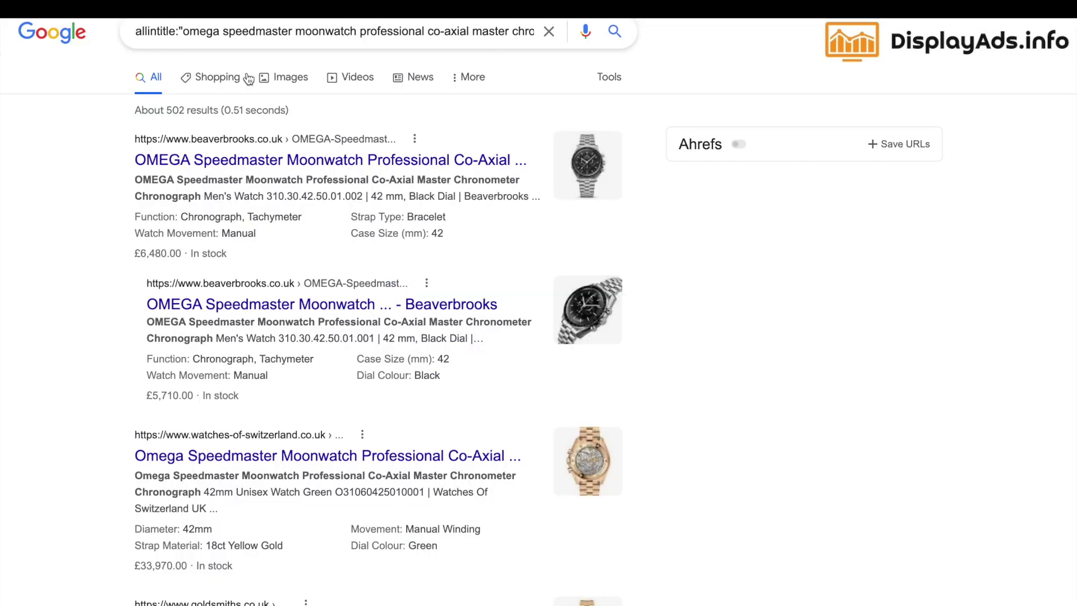
Step: Go back to the Google results and expand the People also ask question "Is OMEGA Moonwatch discontinued?" to read its answer
click(69, 41)
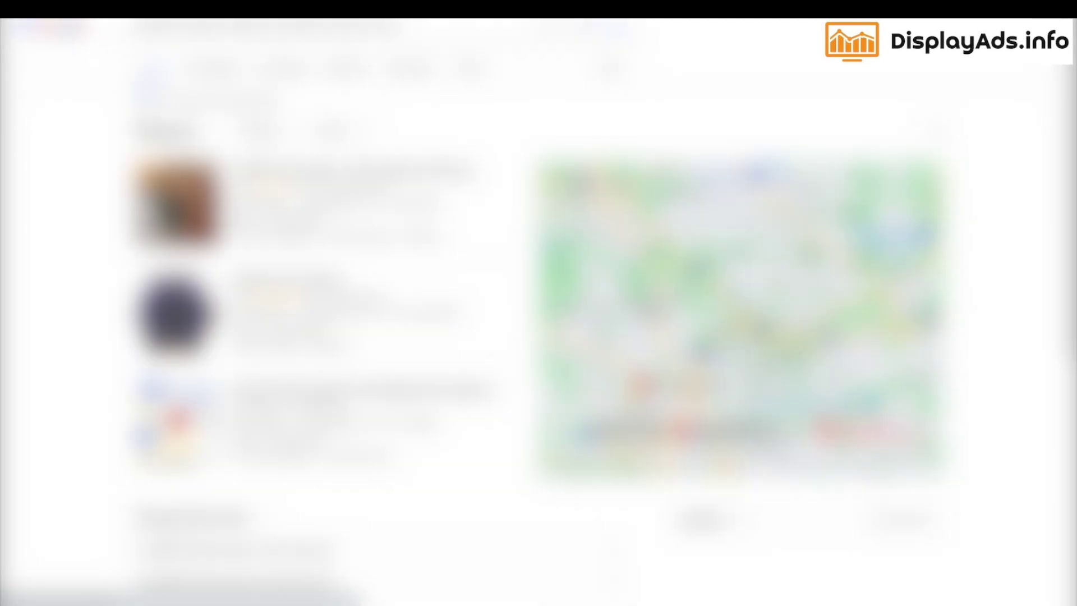
scroll(538, 311, down, 3)
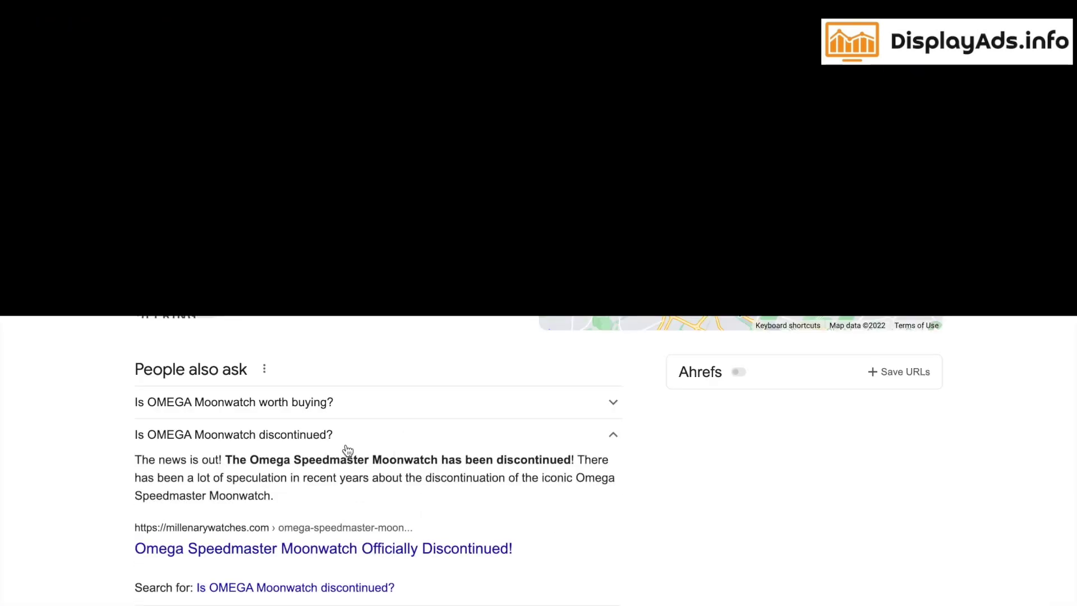
click(297, 587)
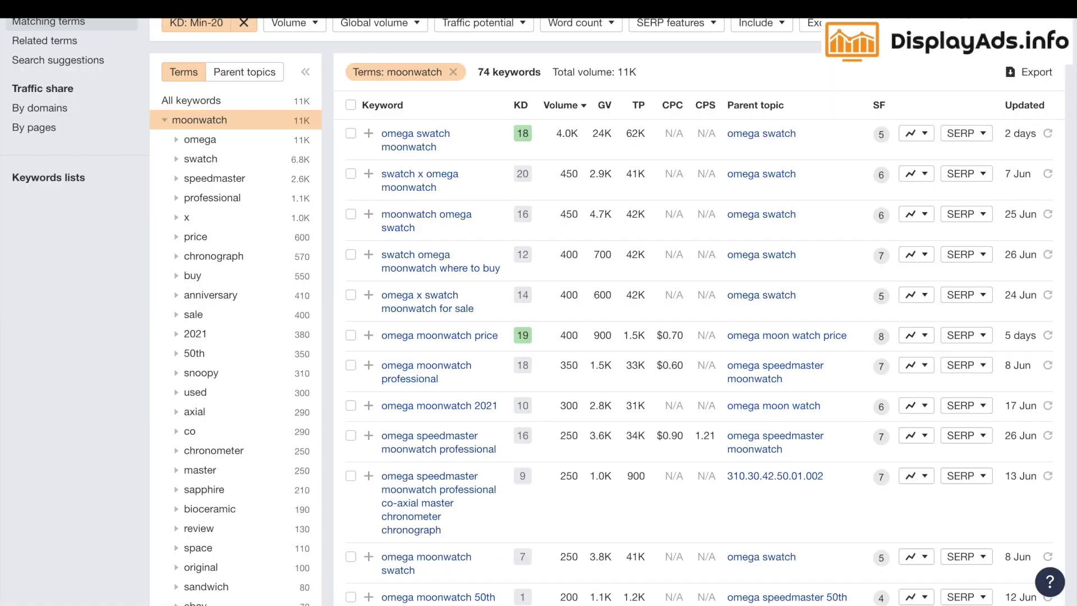
Step: Return to the "omega moonwatch" overview in Ahrefs and open the full list of its question keywords
scroll(431, 91, up, 3)
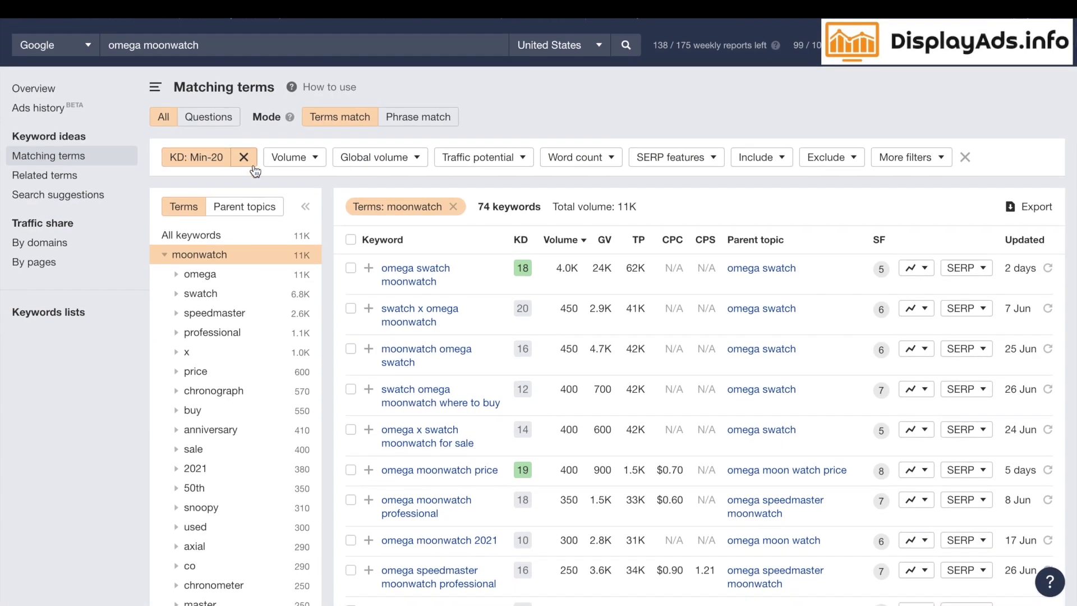
click(42, 87)
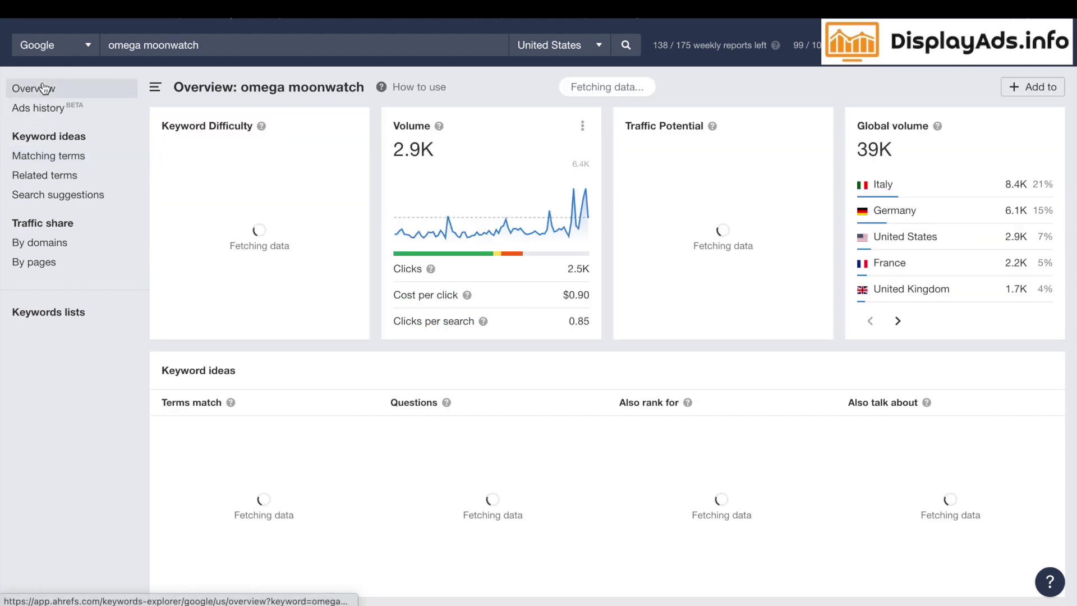
scroll(324, 242, down, 4)
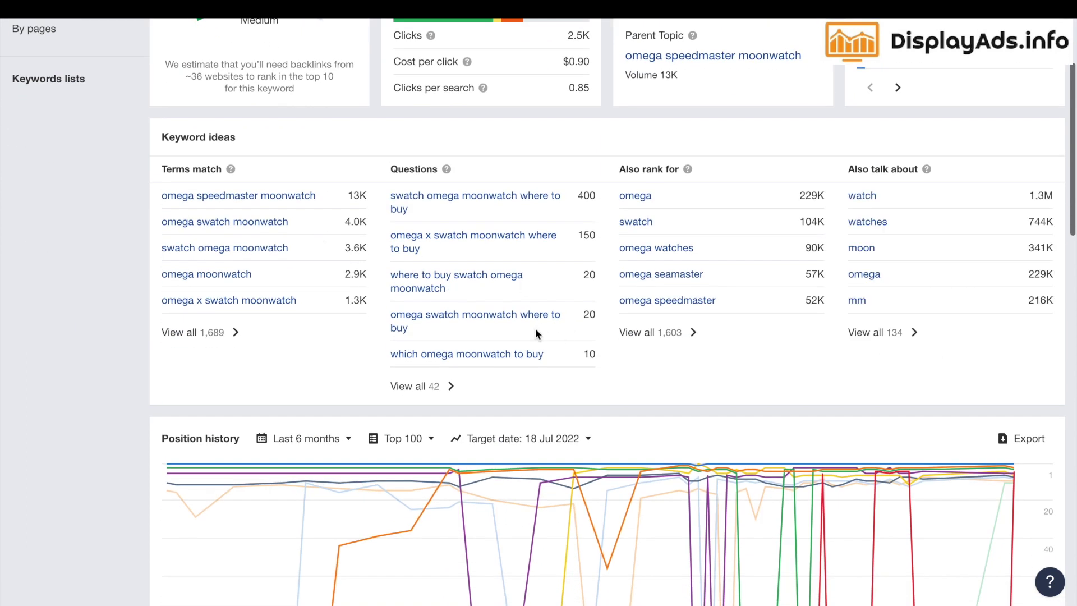
click(425, 386)
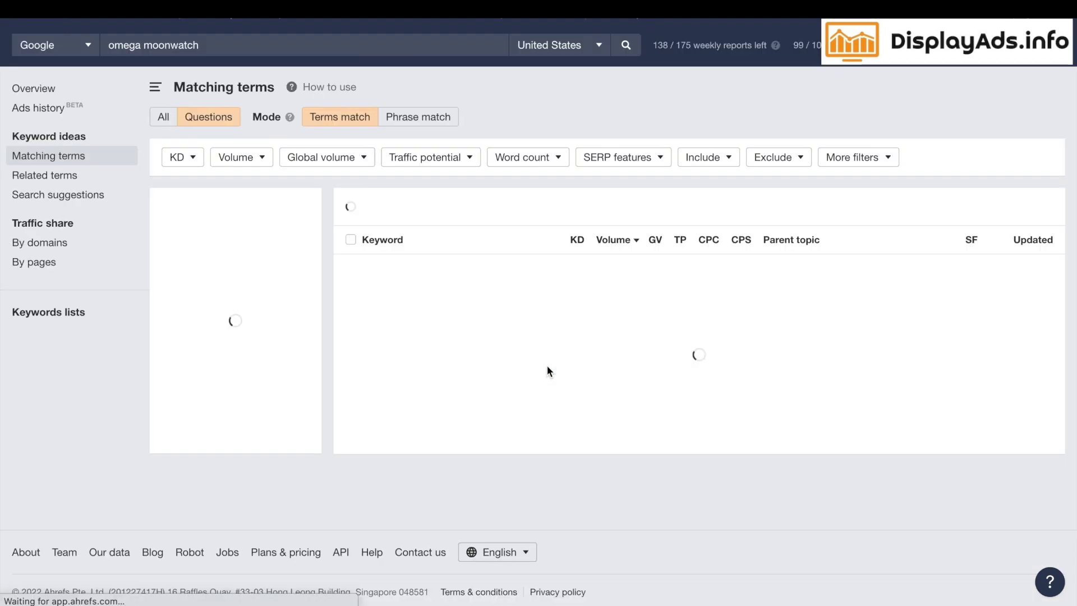
Step: Look through the "omega moonwatch" question keywords, comparing their search volume and difficulty
scroll(547, 371, down, 2)
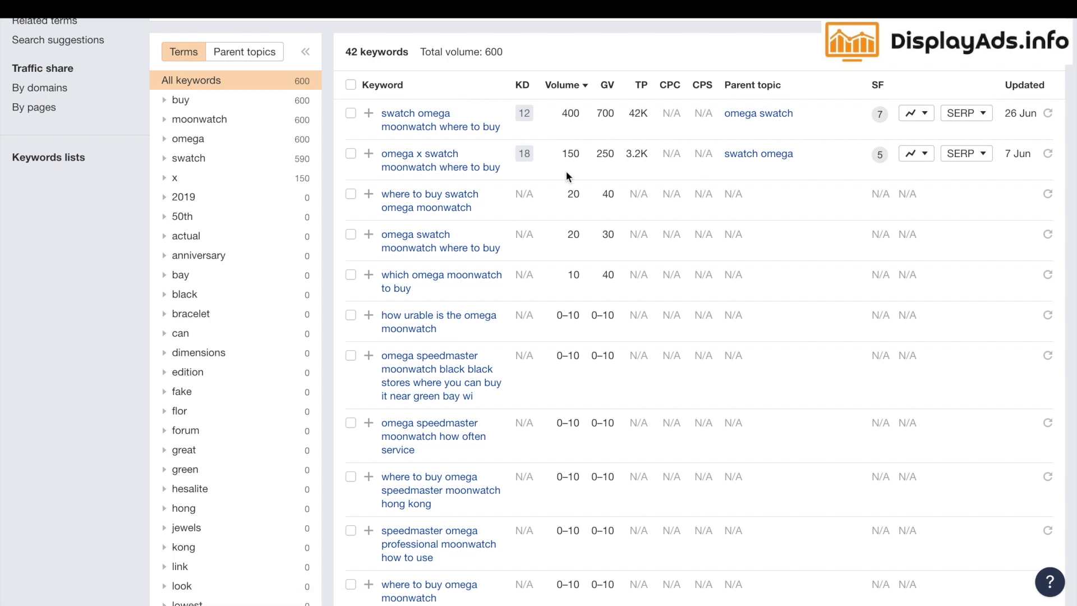
scroll(566, 176, down, 7)
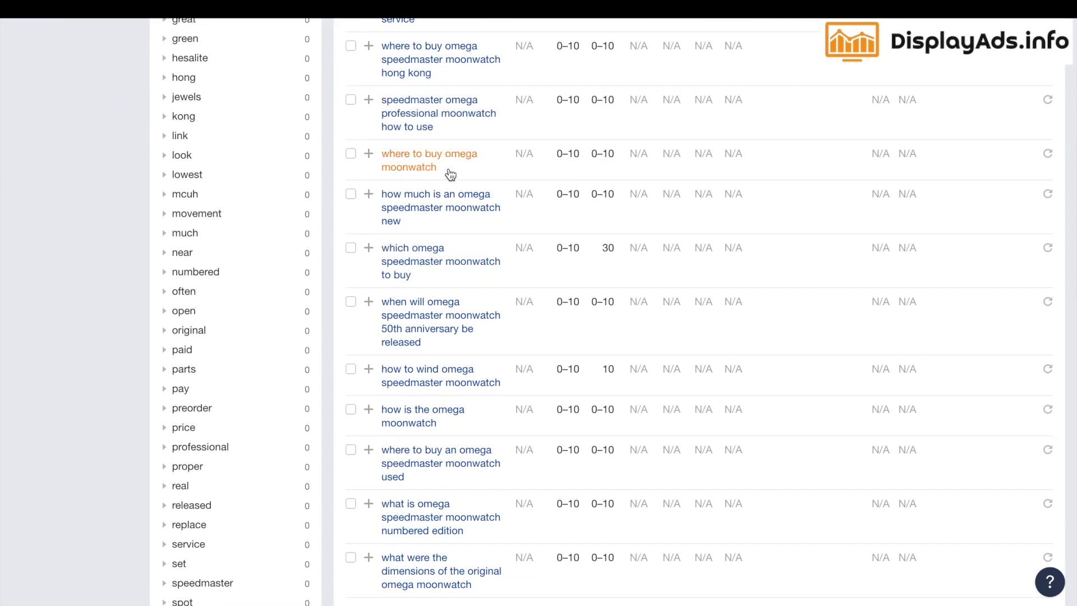
drag(559, 411, 581, 414)
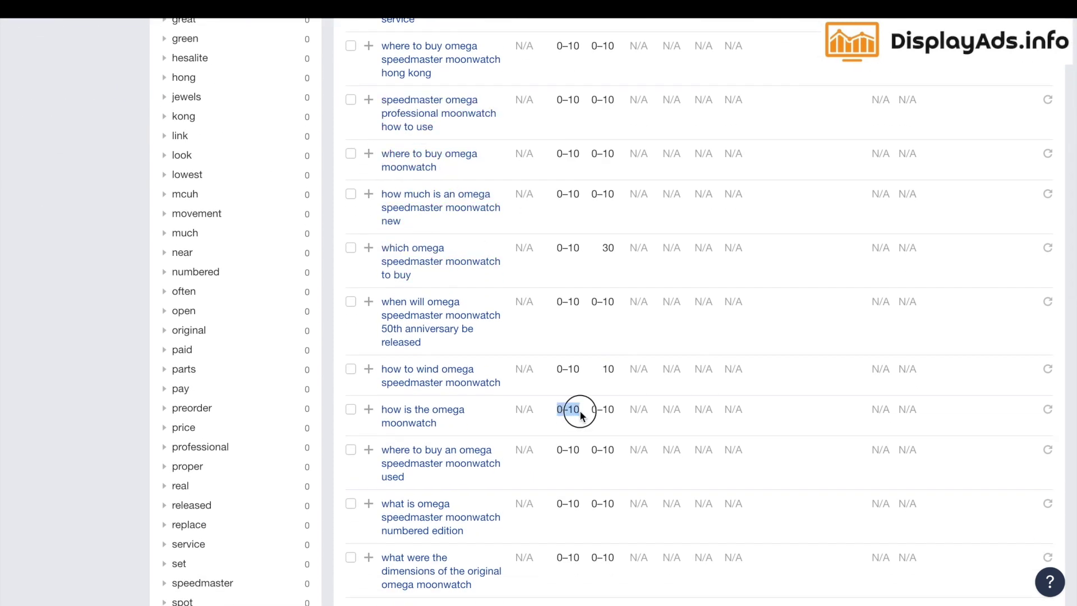
scroll(481, 385, down, 3)
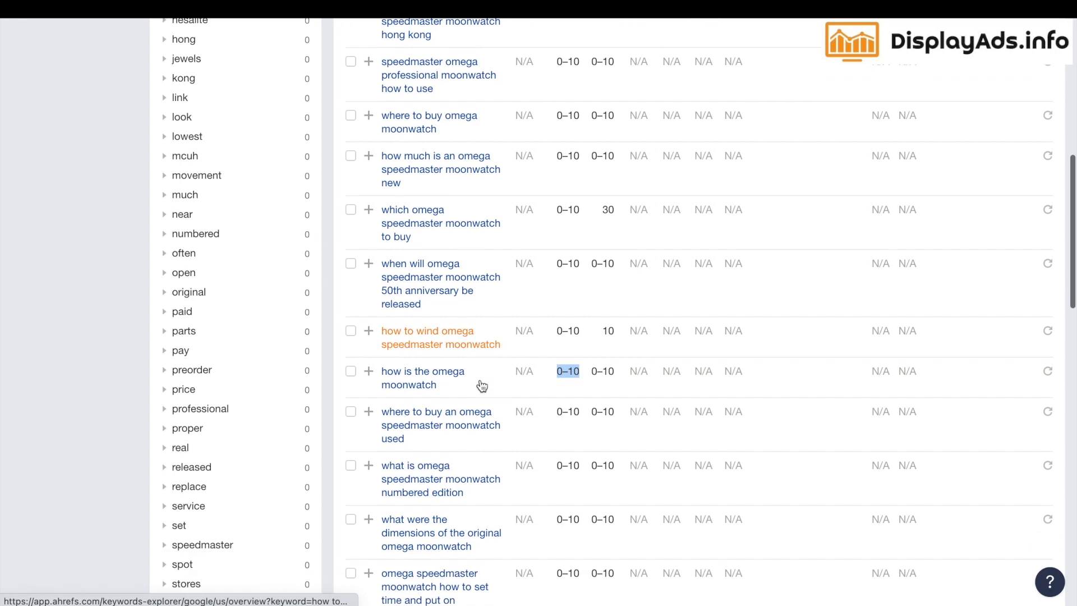
scroll(481, 386, down, 6)
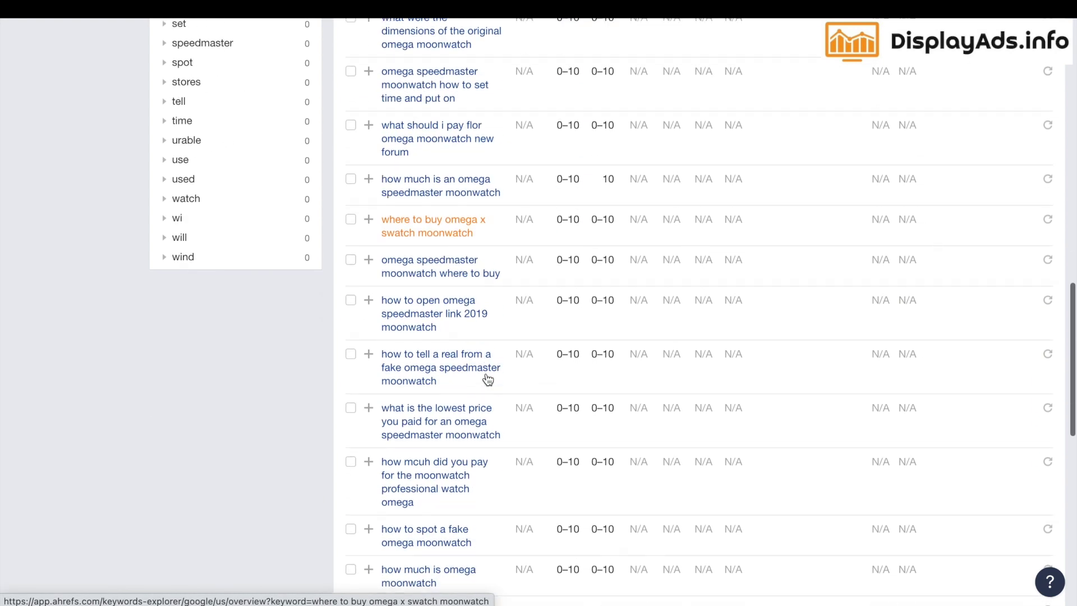
scroll(504, 361, down, 2)
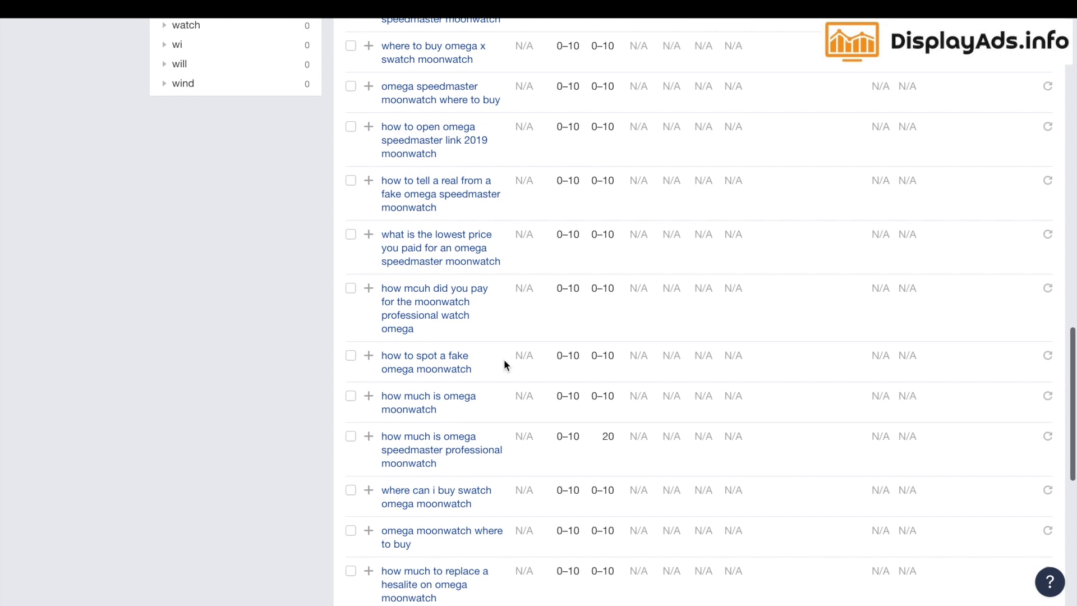
scroll(504, 362, up, 5)
scroll(503, 364, up, 15)
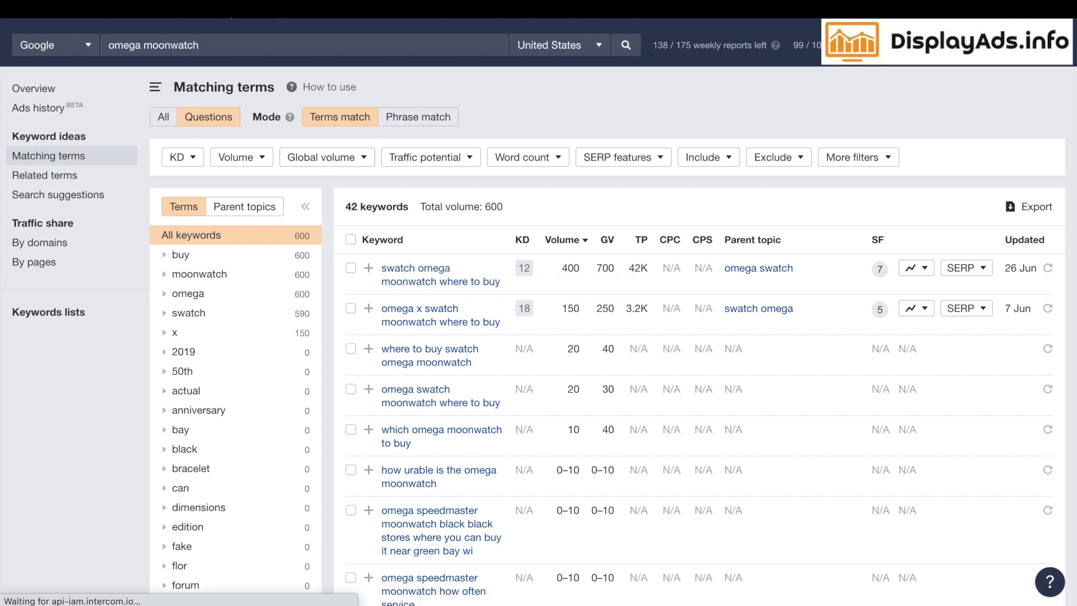
Step: Open the "swatch omega moonwatch where to buy" overview and check the traffic of the gearpatrol.com result in its SERP overview
click(33, 88)
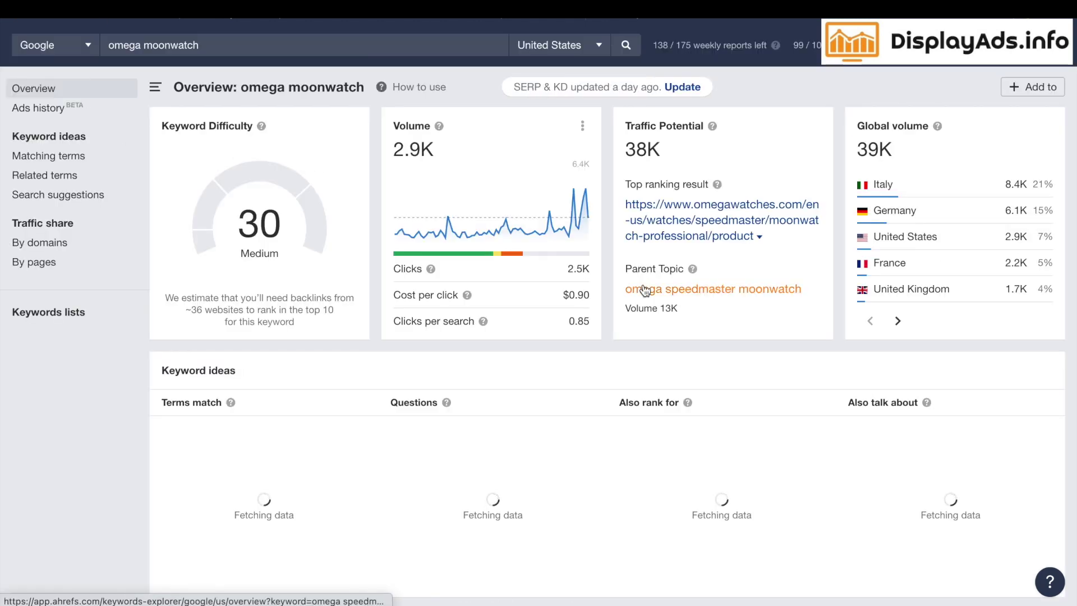
key(alt+Left)
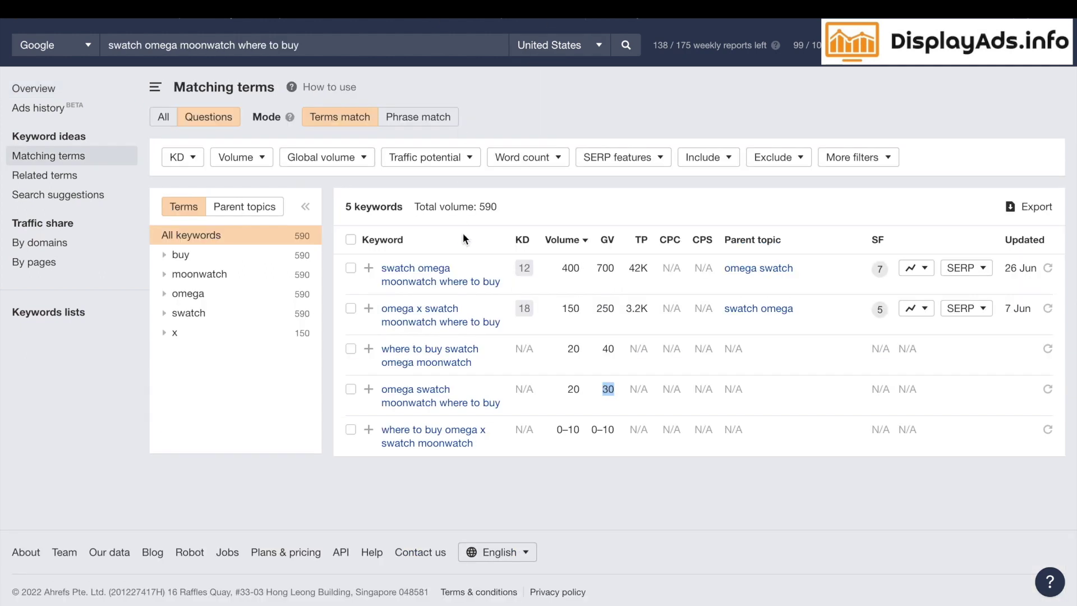
click(38, 90)
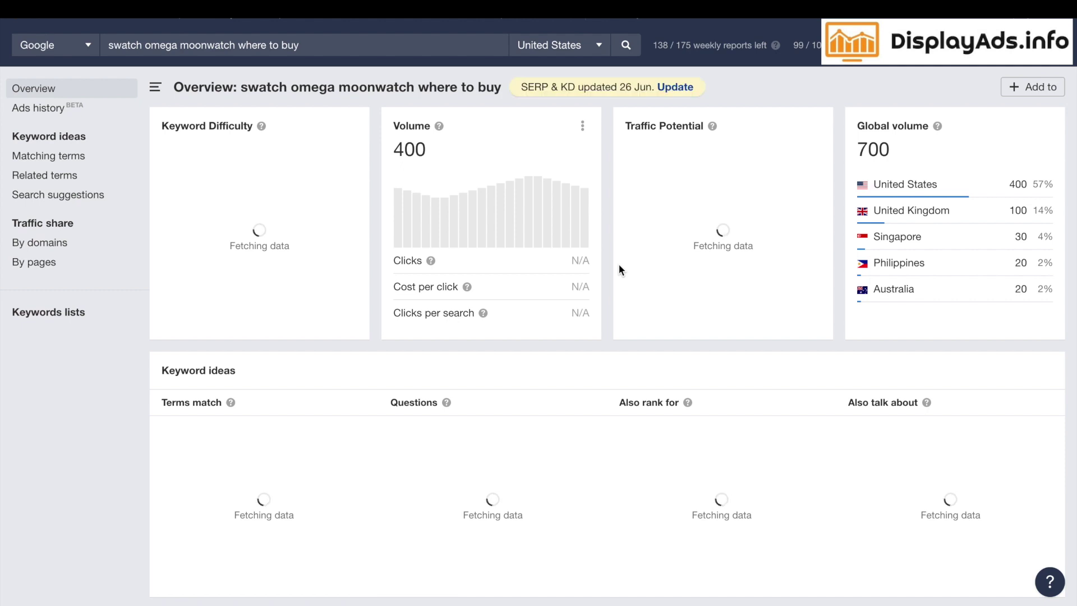
scroll(619, 264, down, 20)
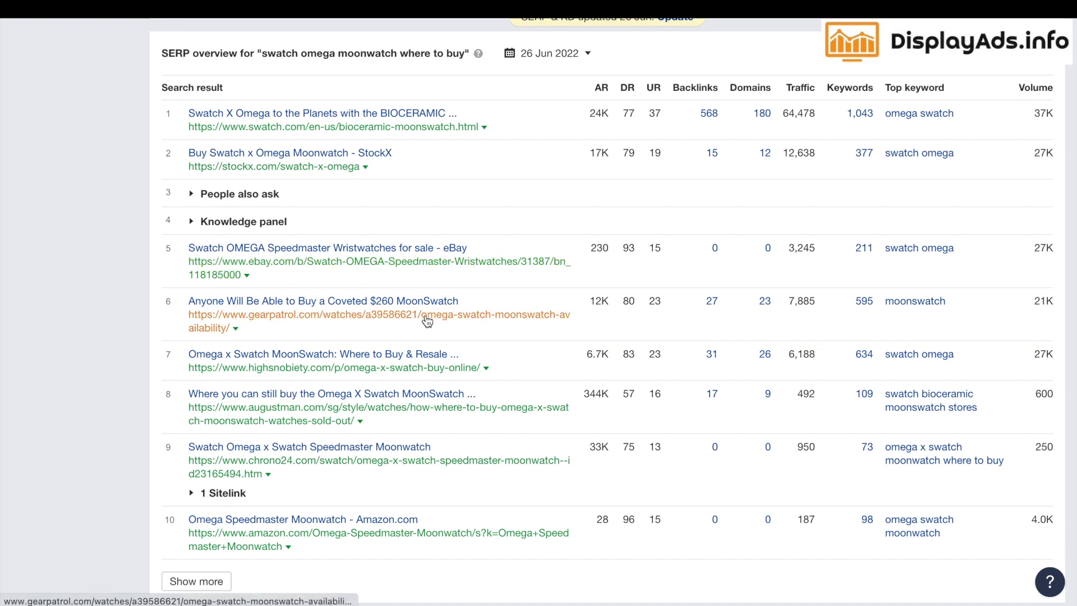
drag(833, 299, 779, 300)
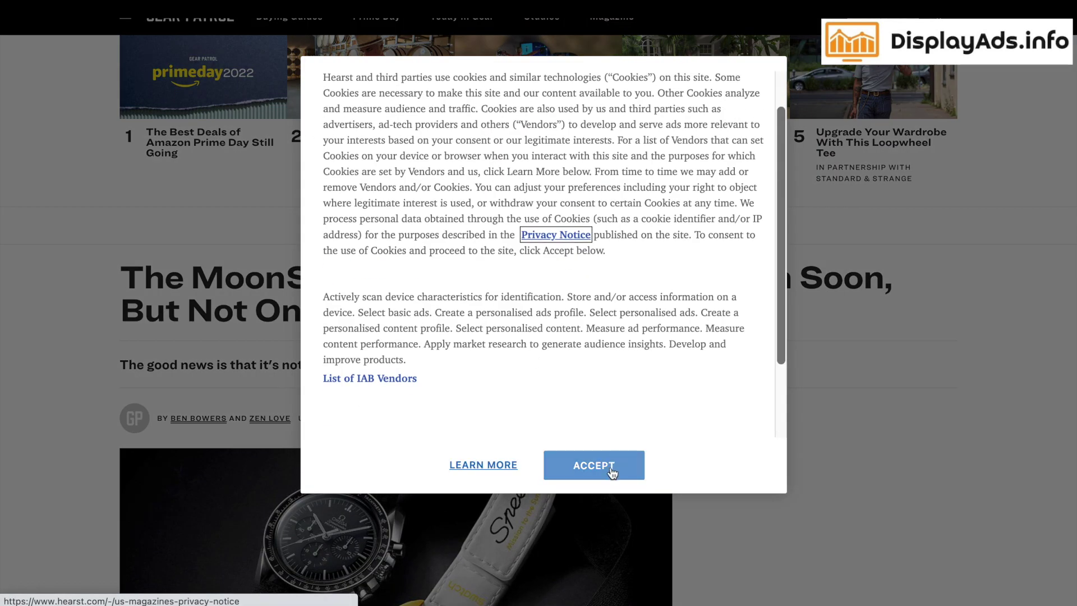
Step: Accept the cookie notice on the Gear Patrol MoonSwatch article and skim its length, headline and update date
click(611, 471)
scroll(473, 254, down, 10)
scroll(473, 254, down, 20)
scroll(539, 235, up, 20)
scroll(542, 234, up, 5)
scroll(541, 234, down, 4)
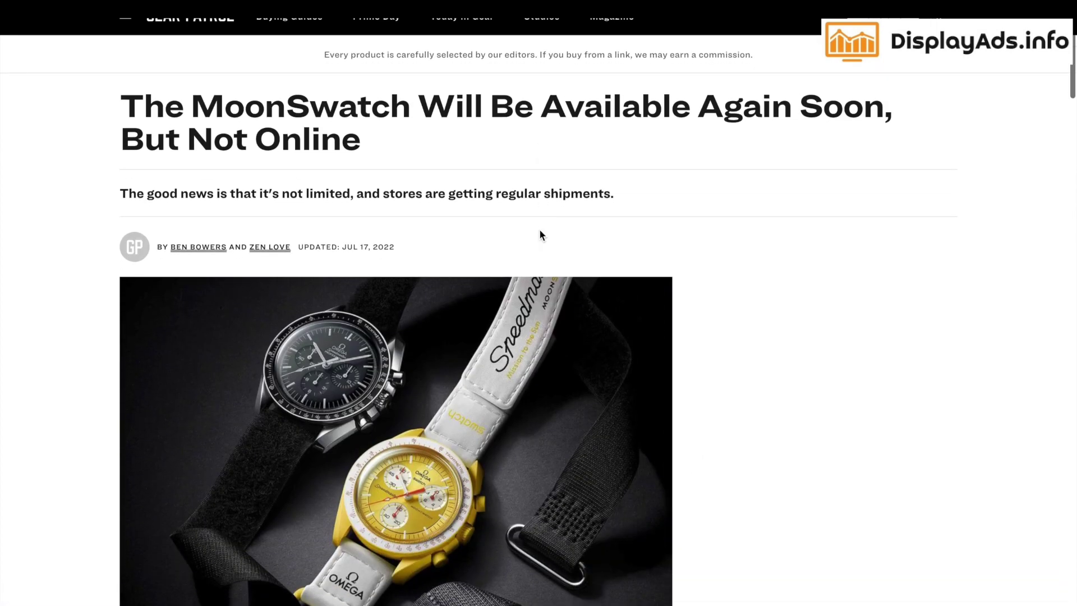
scroll(541, 234, up, 5)
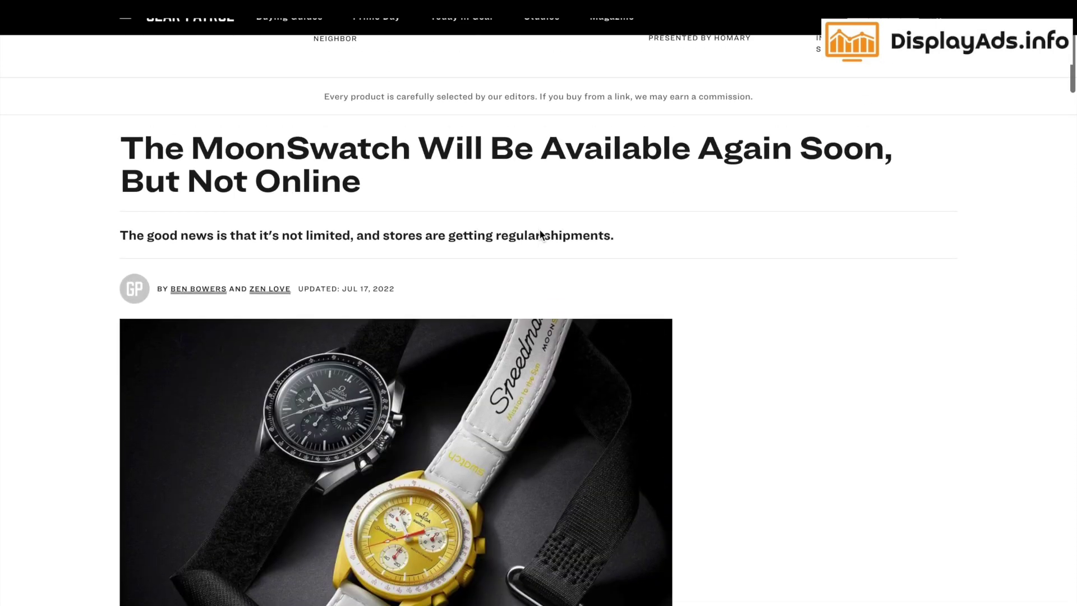
scroll(540, 234, down, 1)
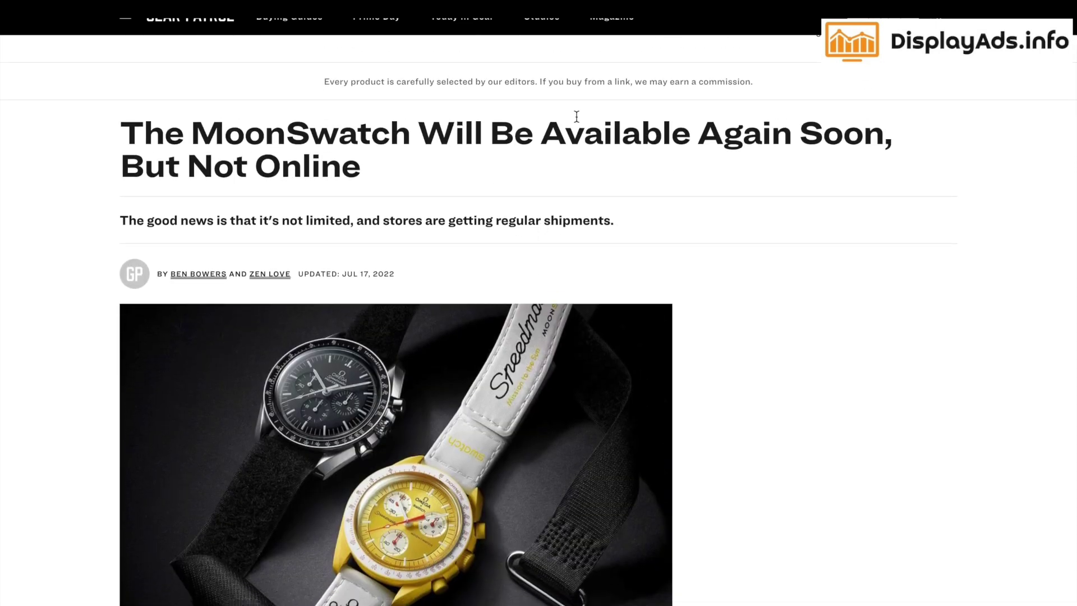
Step: Read the body of the Gear Patrol MoonSwatch article to judge how it covers where to buy the watch
scroll(443, 174, down, 5)
scroll(437, 178, down, 6)
scroll(437, 177, down, 13)
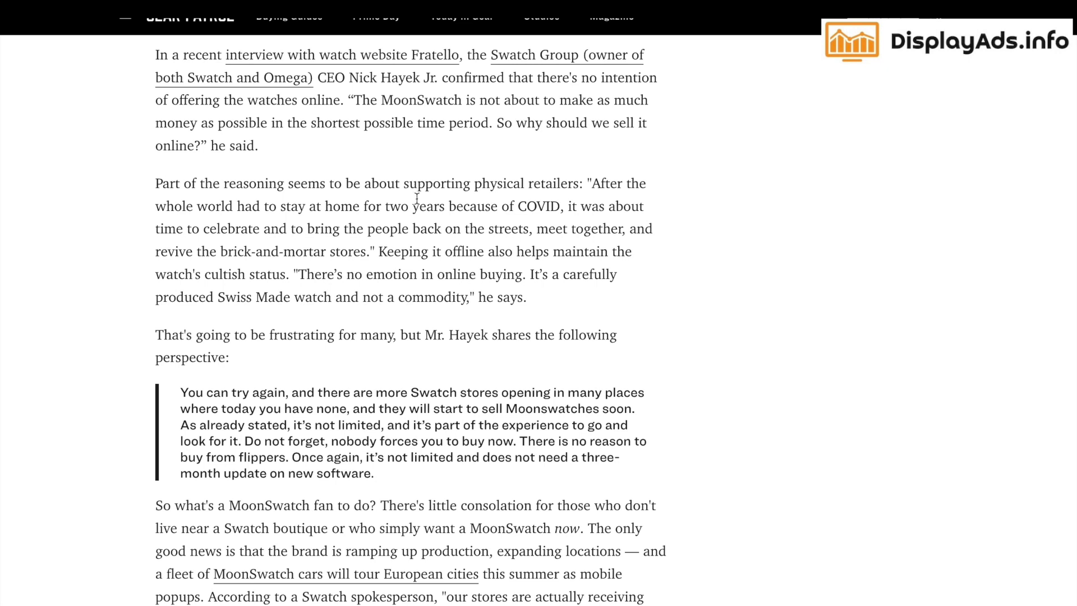
scroll(348, 322, down, 5)
scroll(348, 324, down, 5)
scroll(349, 324, up, 20)
scroll(348, 325, up, 13)
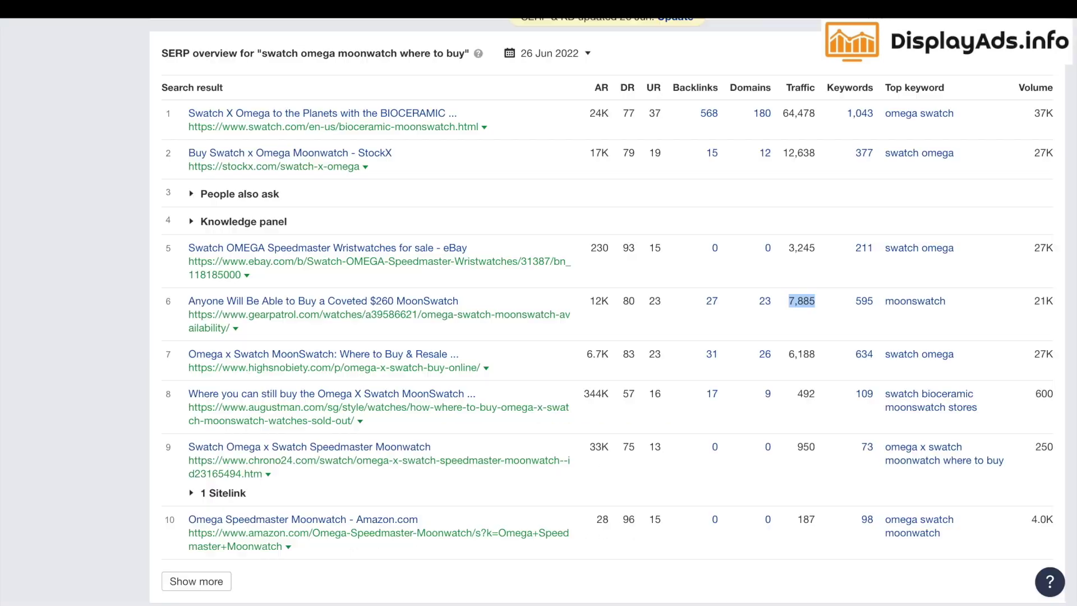
Step: Switch from the Ahrefs overview to the DisplayAds.info keyword research guide and review its "Analyze Your Selected Keyword" step and contents list
scroll(388, 234, up, 8)
scroll(388, 233, up, 6)
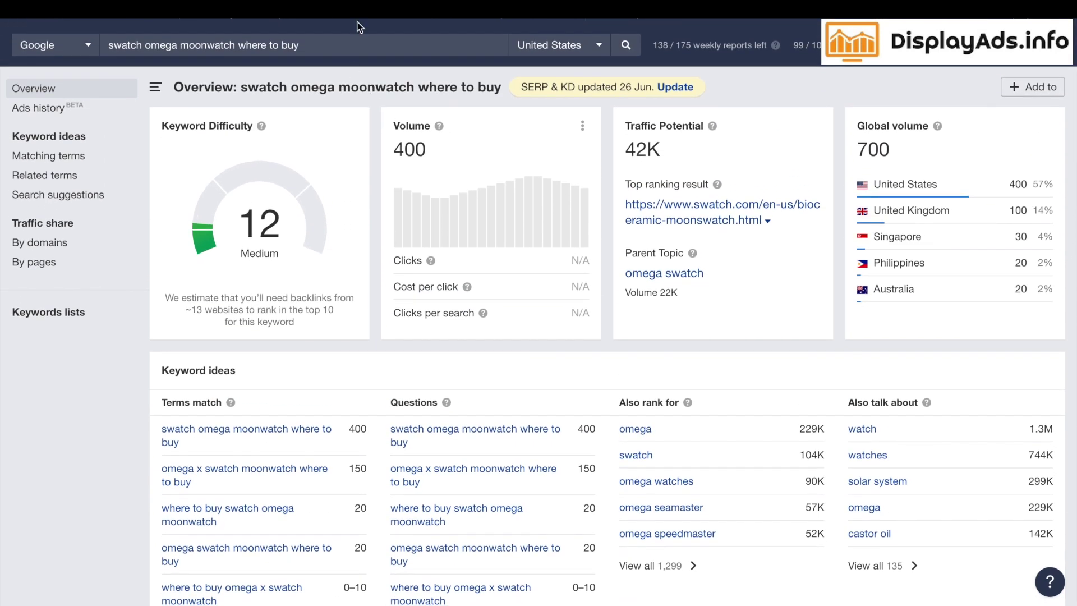
click(313, 41)
triple_click(313, 40)
key(Return)
drag(392, 150, 459, 153)
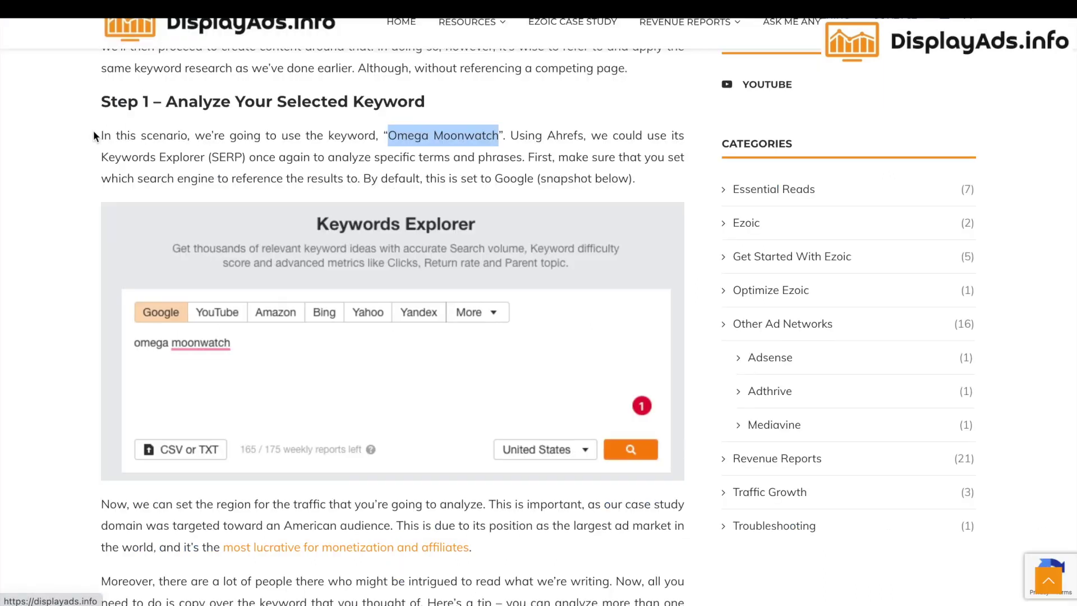
click(96, 136)
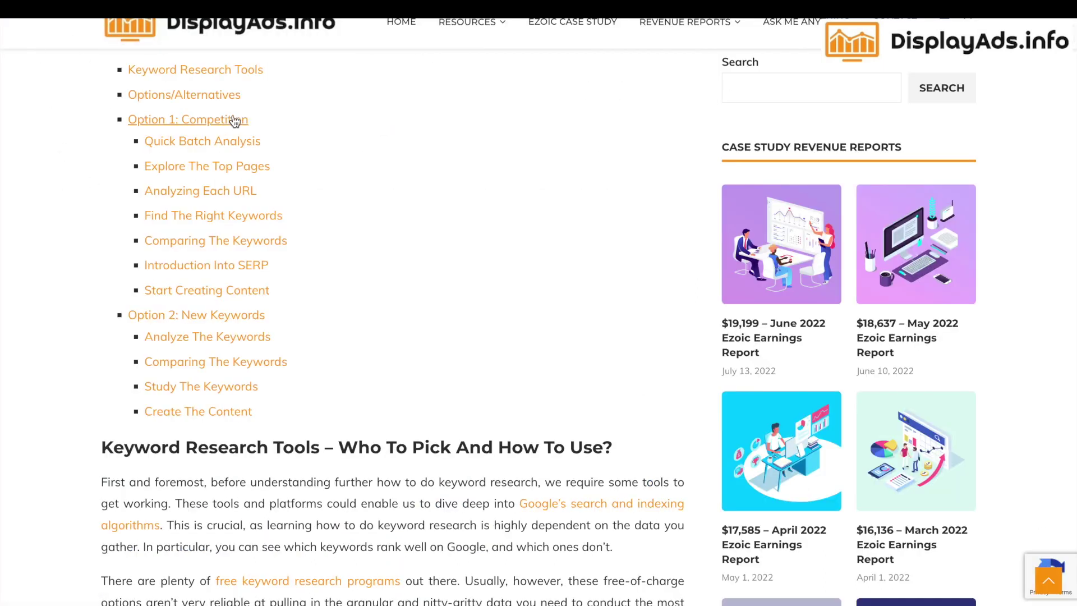
scroll(229, 120, up, 6)
scroll(245, 116, up, 8)
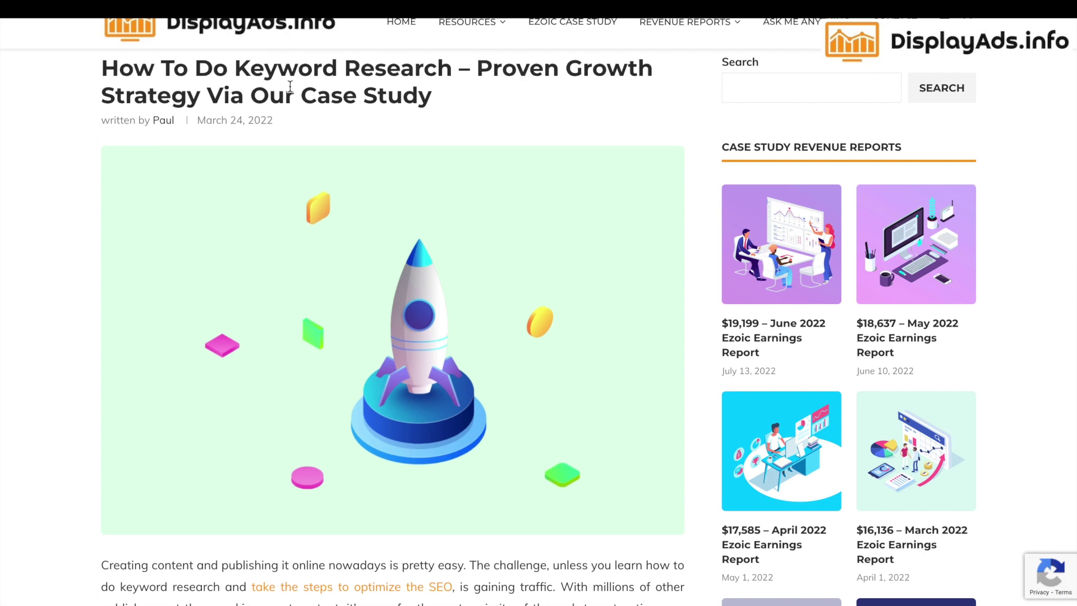
Step: Go to the site's Grow Traffic resources and open the article "Free Keyword Research Tools – Focus Your Writing on Topics With Search Volume"
mouse_move(492, 24)
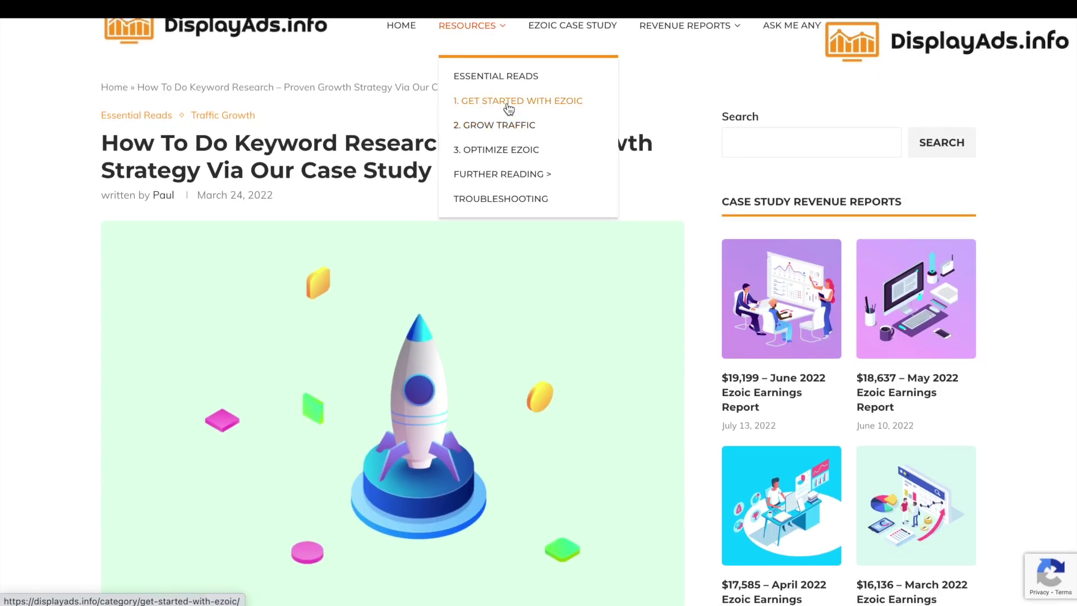
click(494, 125)
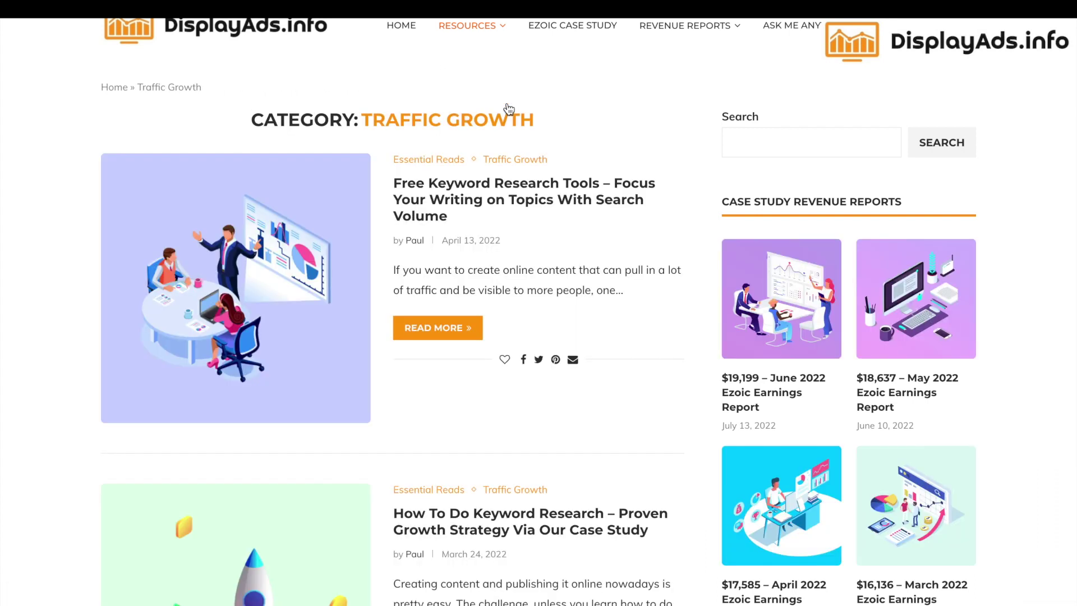
scroll(455, 234, down, 2)
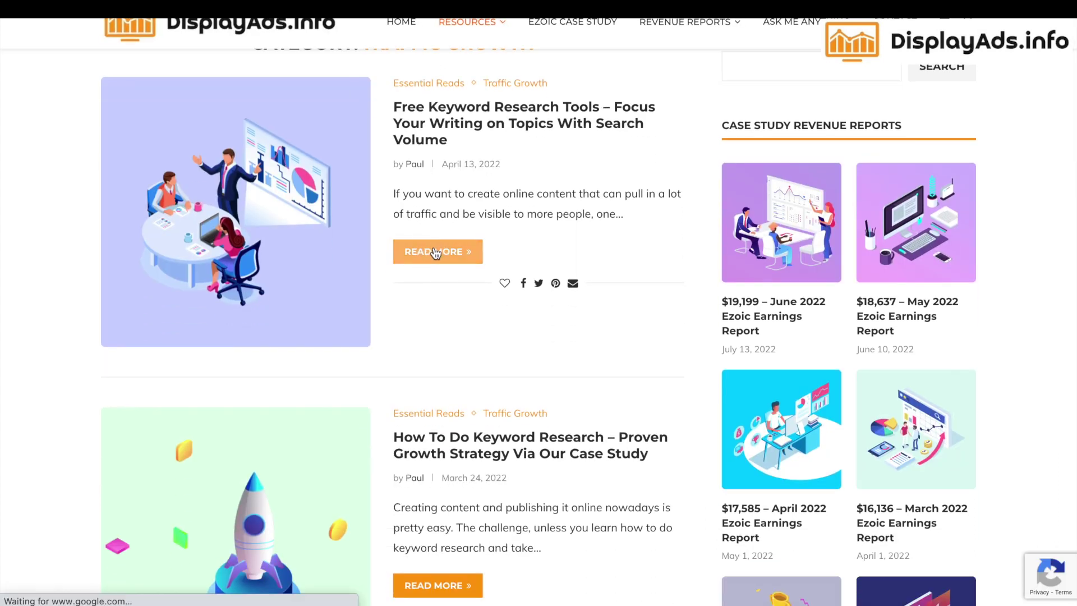
click(434, 252)
Step: Find the section on Ahrefs' Free Keyword Generator in the article and follow its link to the tool
scroll(433, 248, down, 3)
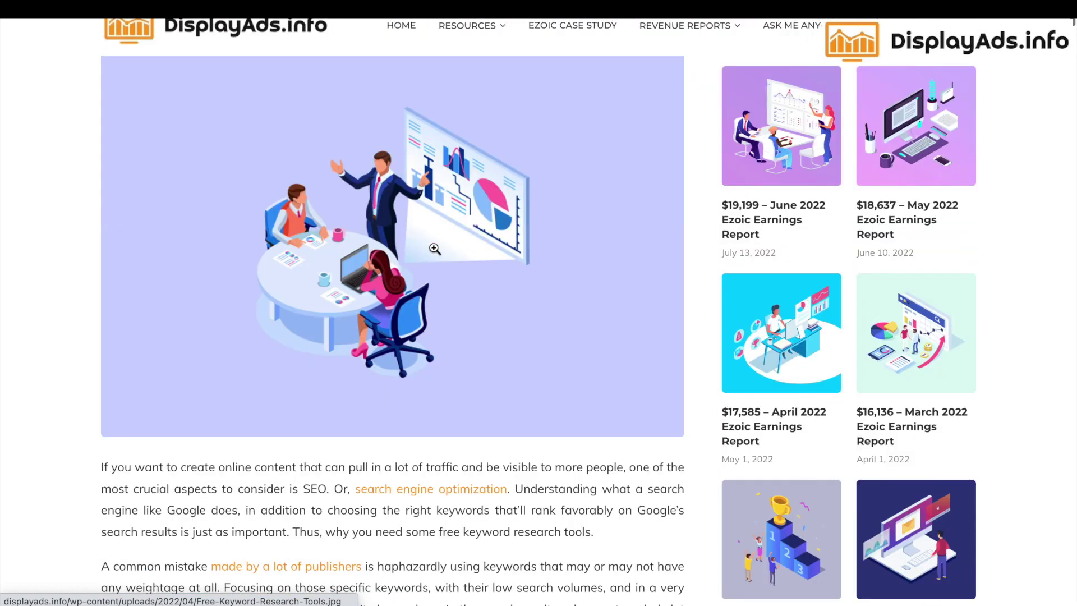
scroll(435, 248, down, 15)
scroll(434, 248, up, 3)
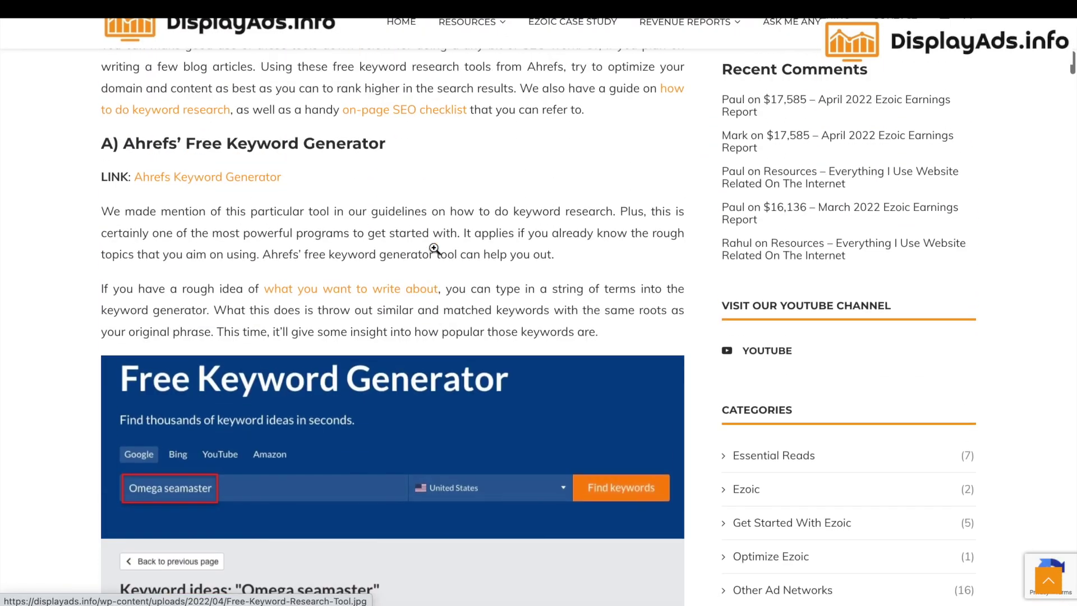
scroll(435, 248, up, 1)
click(189, 219)
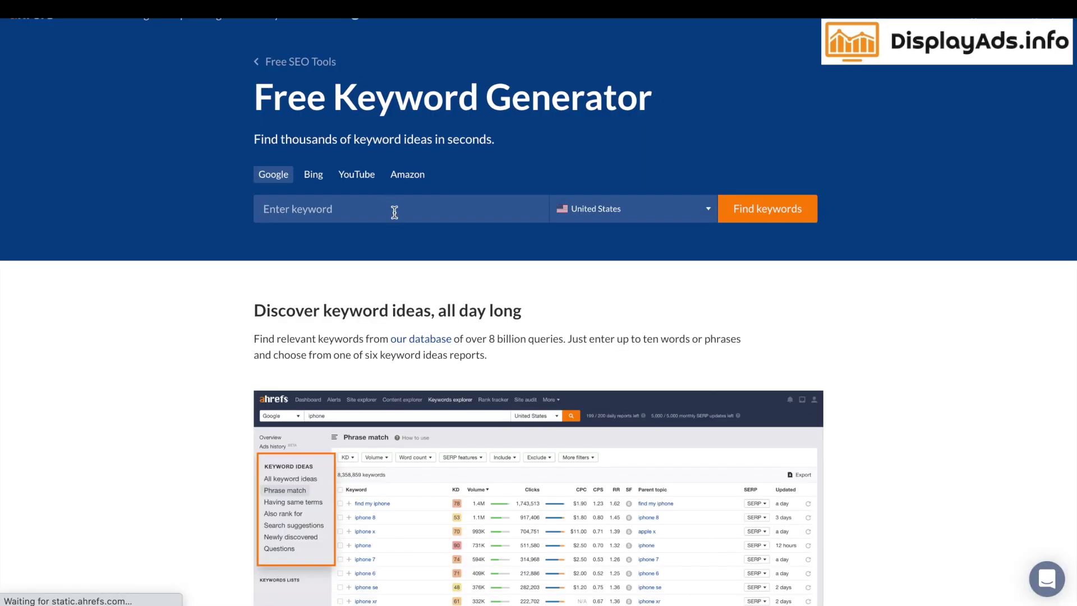
Step: Generate Google keyword ideas for "omega moonwatch" in the United States with the Free Keyword Generator
click(394, 212)
text(omega mon)
text(owa)
text(tch)
click(751, 209)
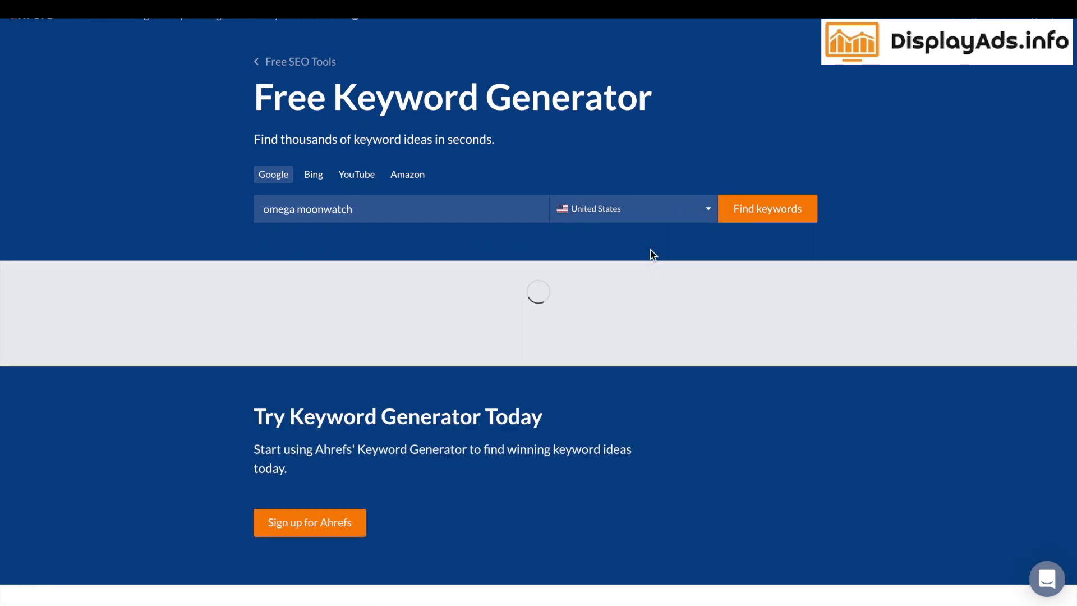
Step: Review the keyword difficulty and volume of the phrase-match ideas for "omega moonwatch", starting with "swatch omega moonwatch"
scroll(557, 254, down, 3)
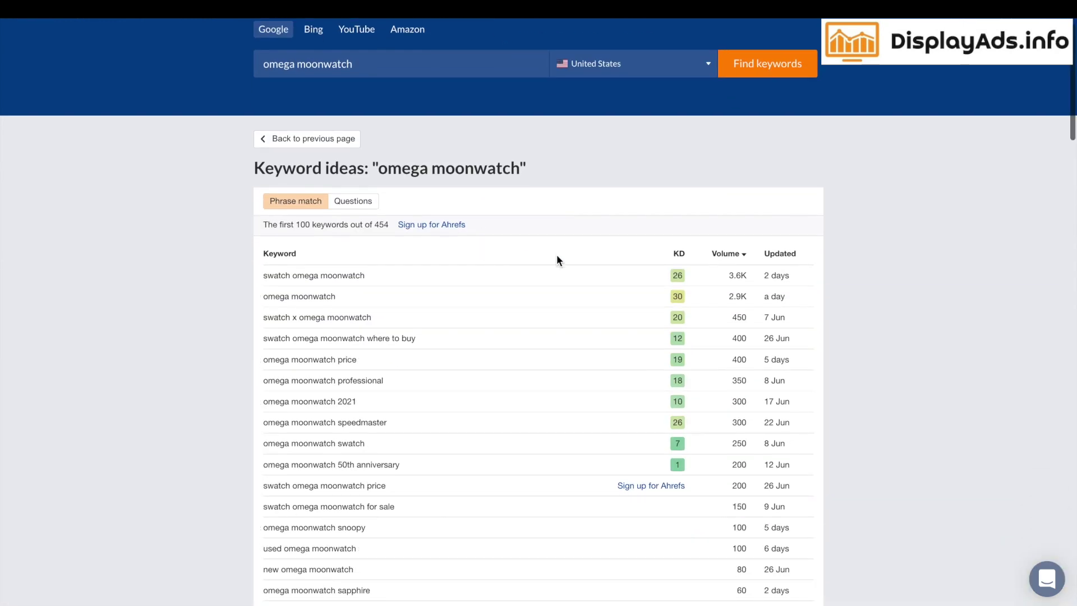
double_click(734, 275)
double_click(676, 275)
scroll(478, 361, down, 4)
scroll(536, 335, up, 1)
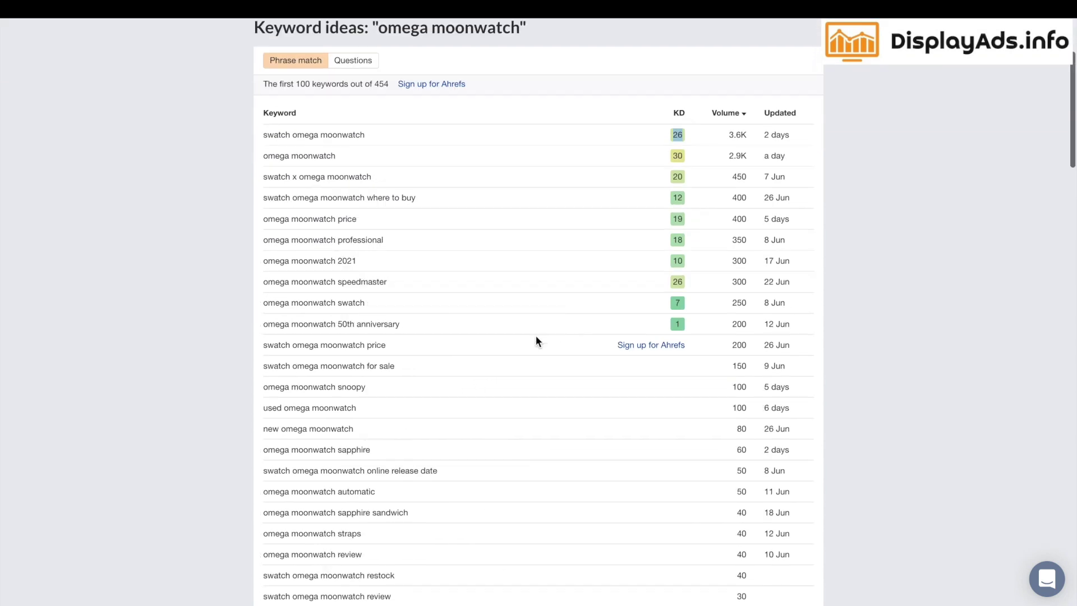
scroll(536, 336, up, 2)
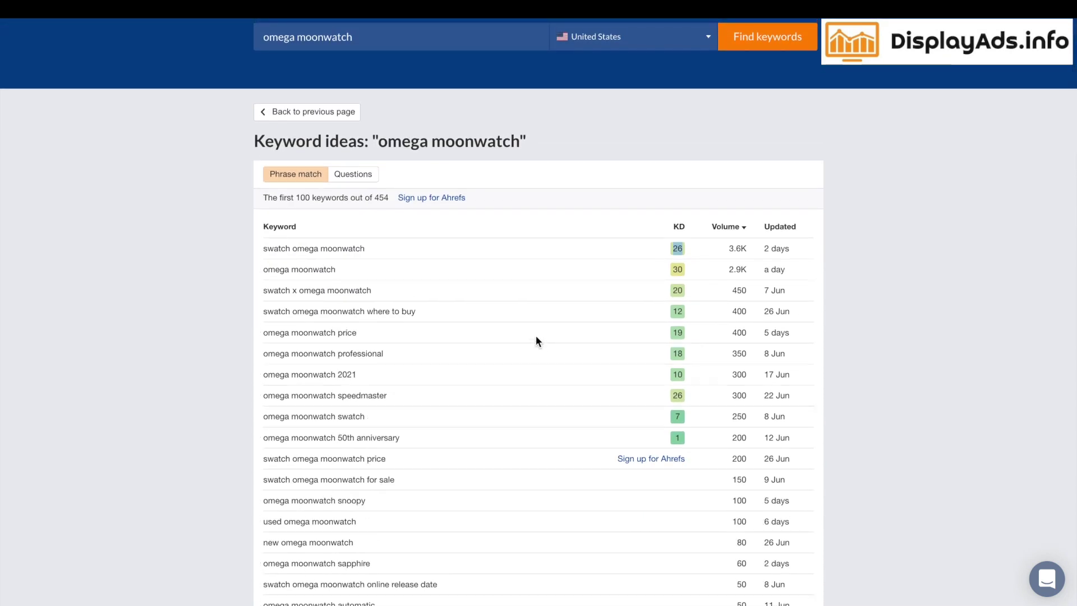
Step: Return to the free keyword research tools article and skim its sections on Ahrefs' keyword generator, keyword difficulty checker and website authority checker
click(195, 268)
scroll(195, 268, up, 2)
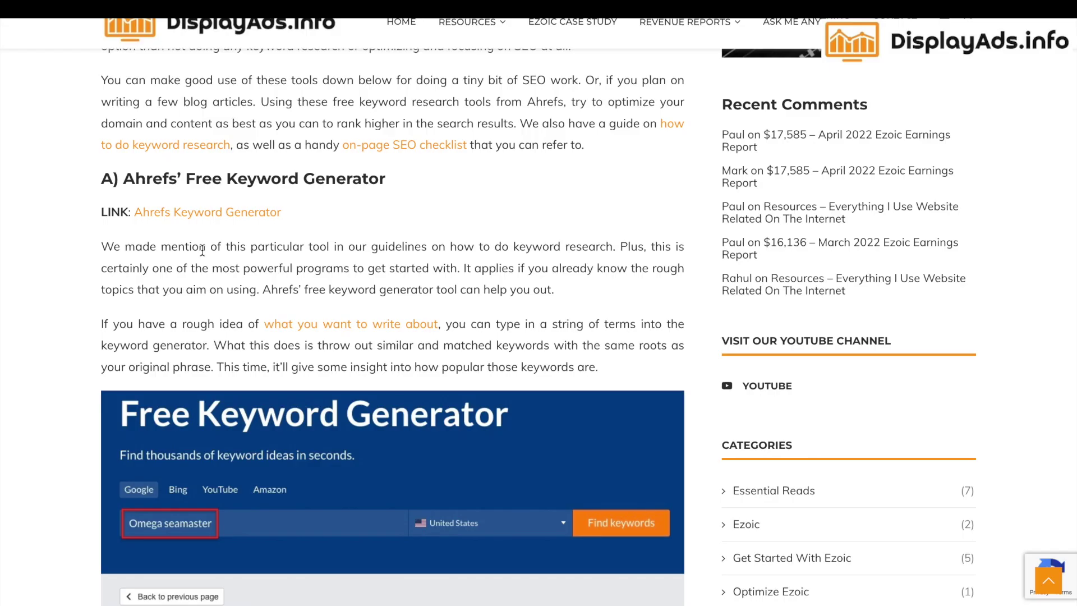
scroll(203, 255, down, 15)
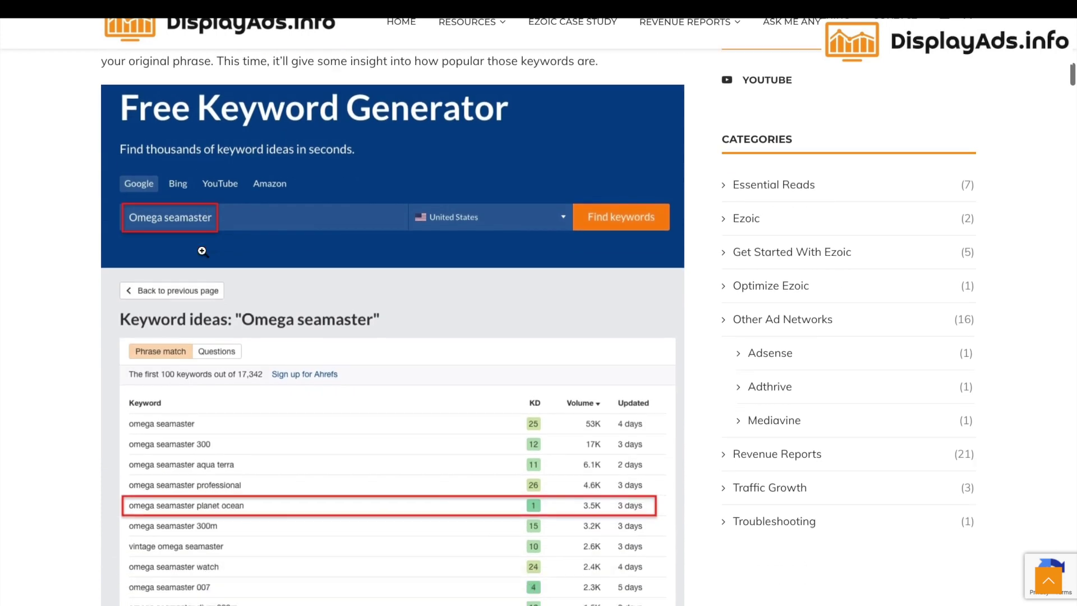
scroll(203, 255, down, 10)
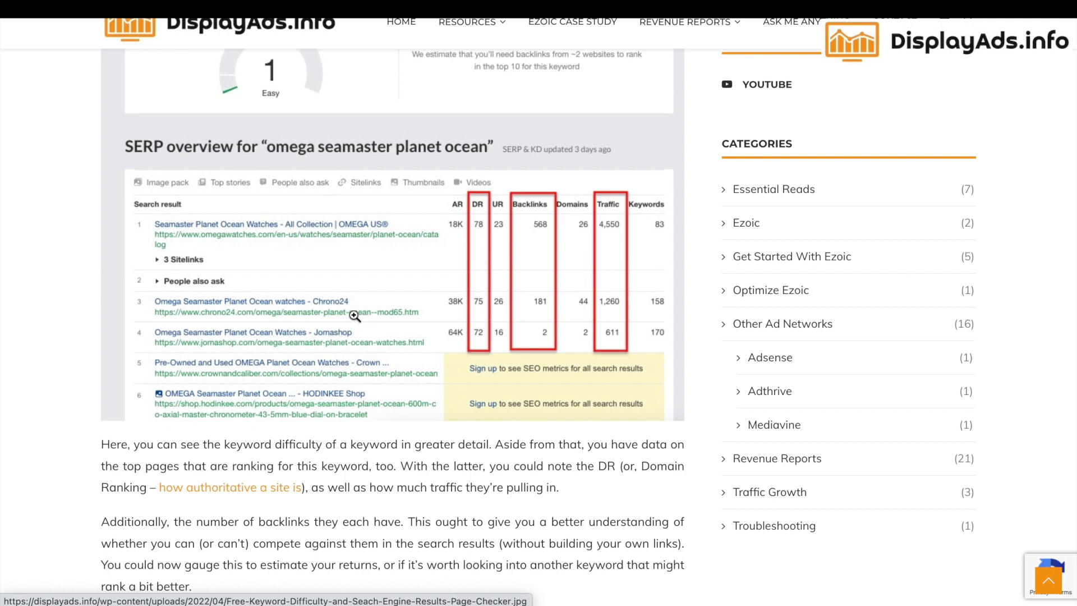
scroll(280, 294, down, 8)
scroll(281, 294, down, 15)
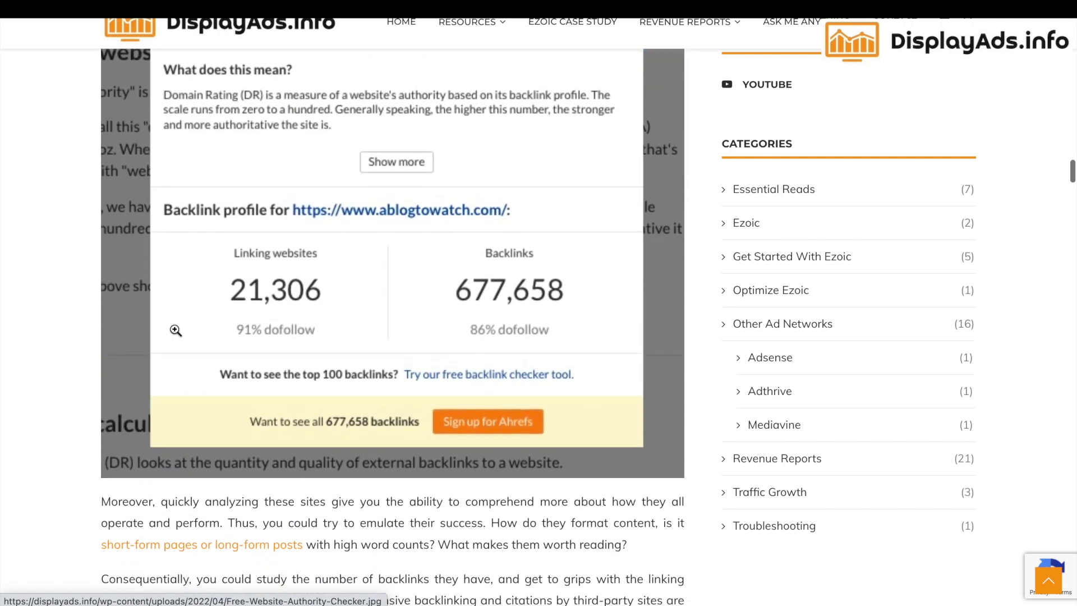
scroll(191, 314, up, 20)
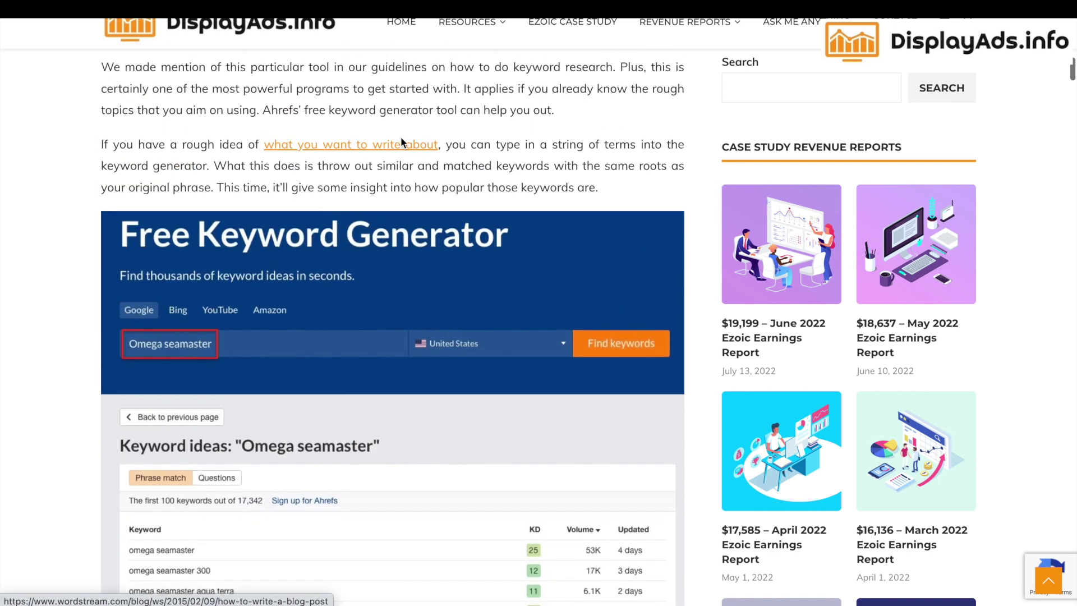
Step: Go to the site's Grow Traffic resources and look through the listed articles on keyword research and the on-page SEO checklist
mouse_move(468, 23)
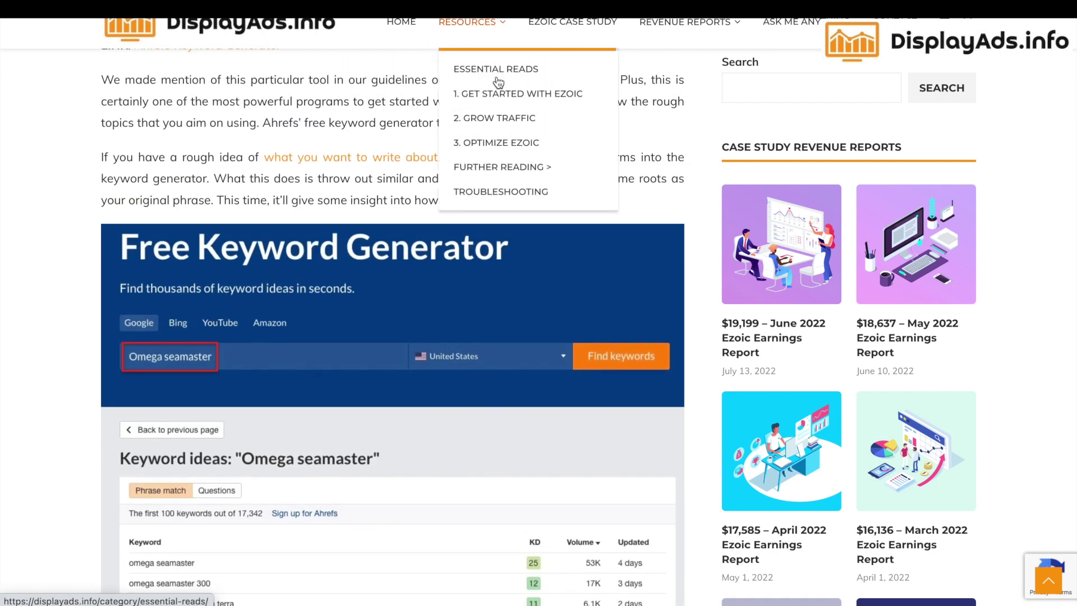
click(497, 119)
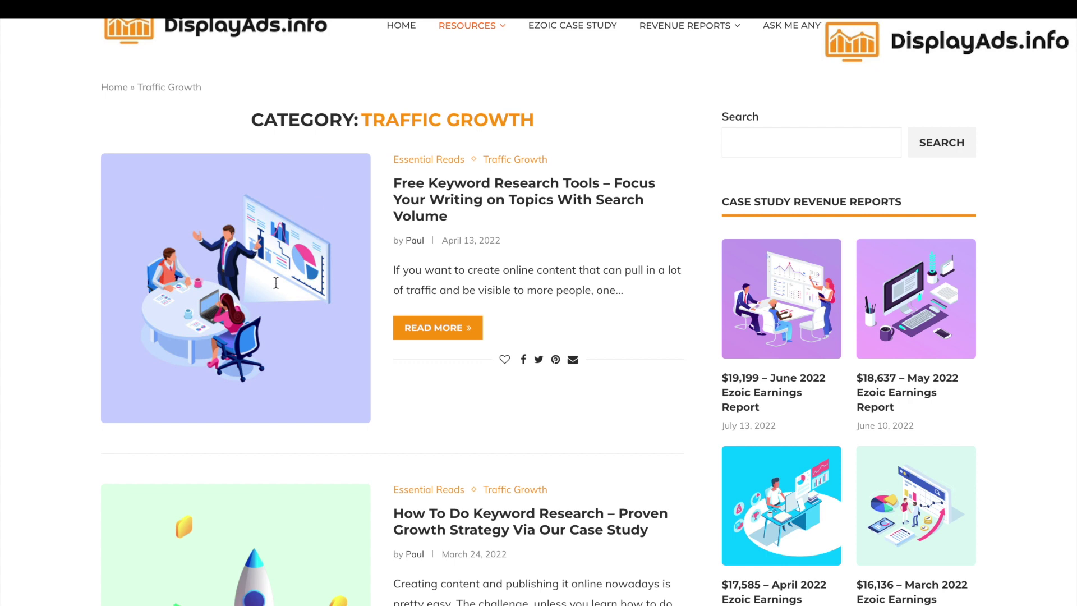
scroll(274, 282, down, 4)
scroll(272, 335, down, 5)
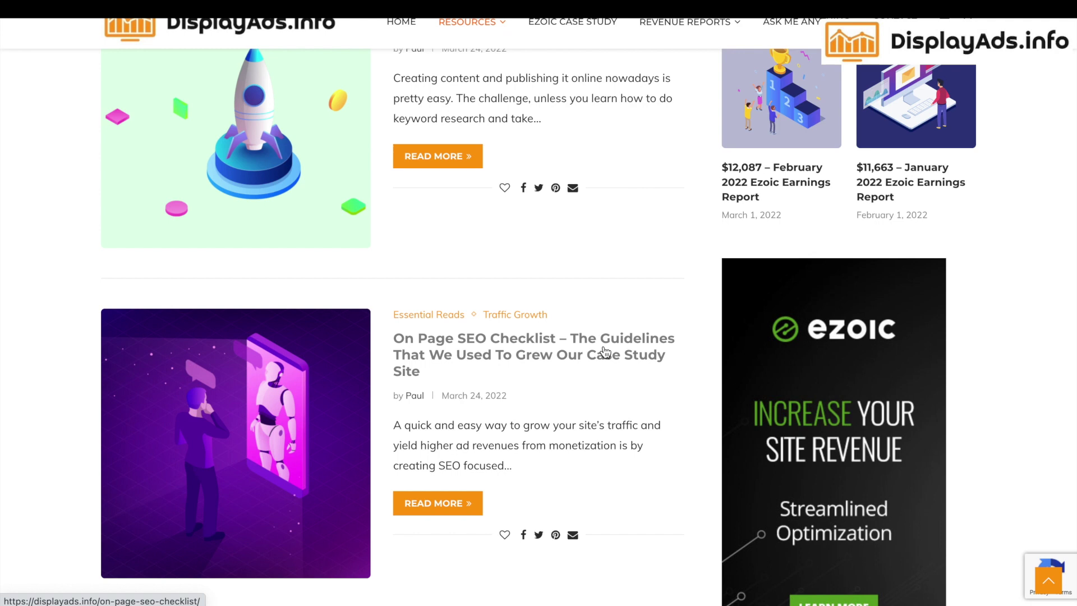
scroll(8, 285, up, 5)
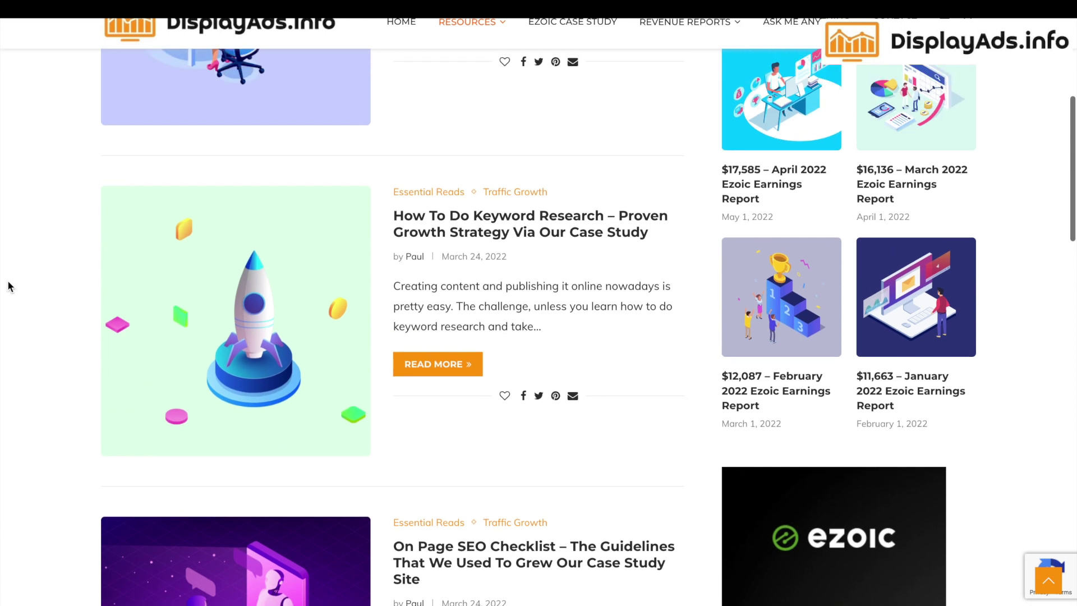
scroll(7, 285, up, 2)
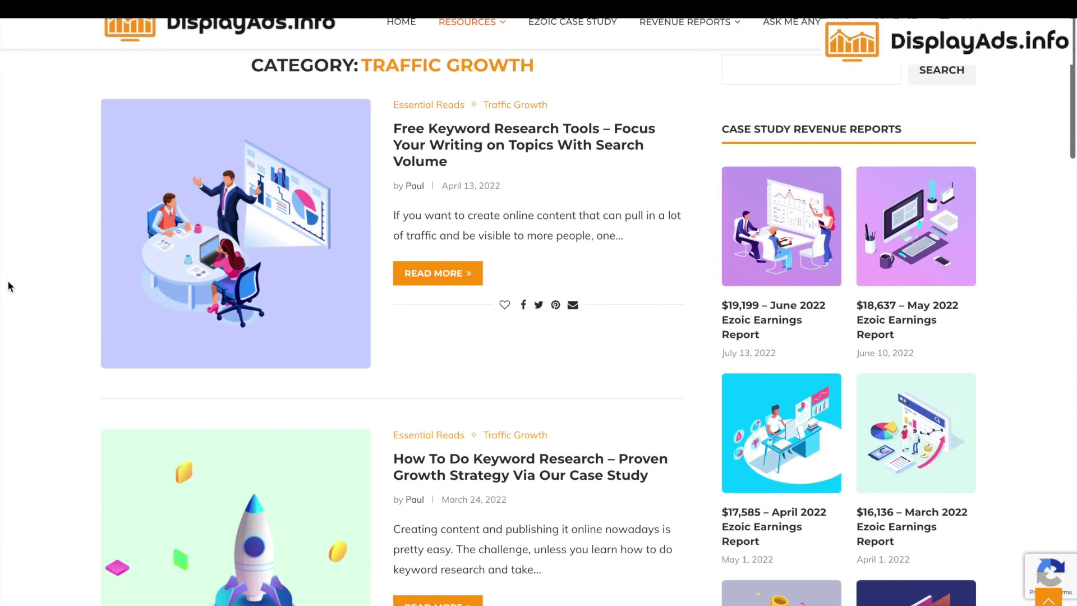